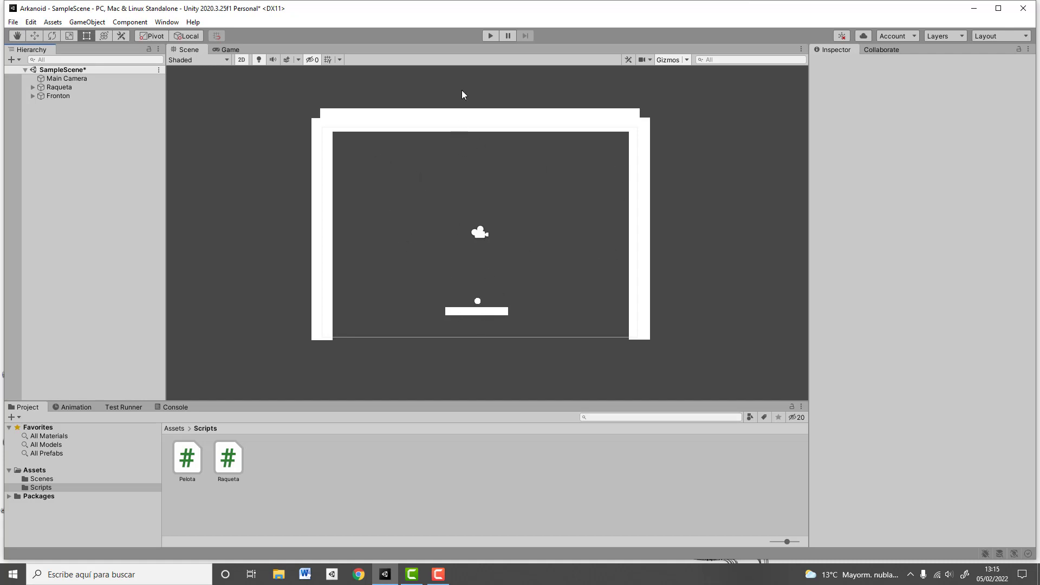
Play-test the game by moving the paddle and launching the ball, then stop it.
left_click(489, 37)
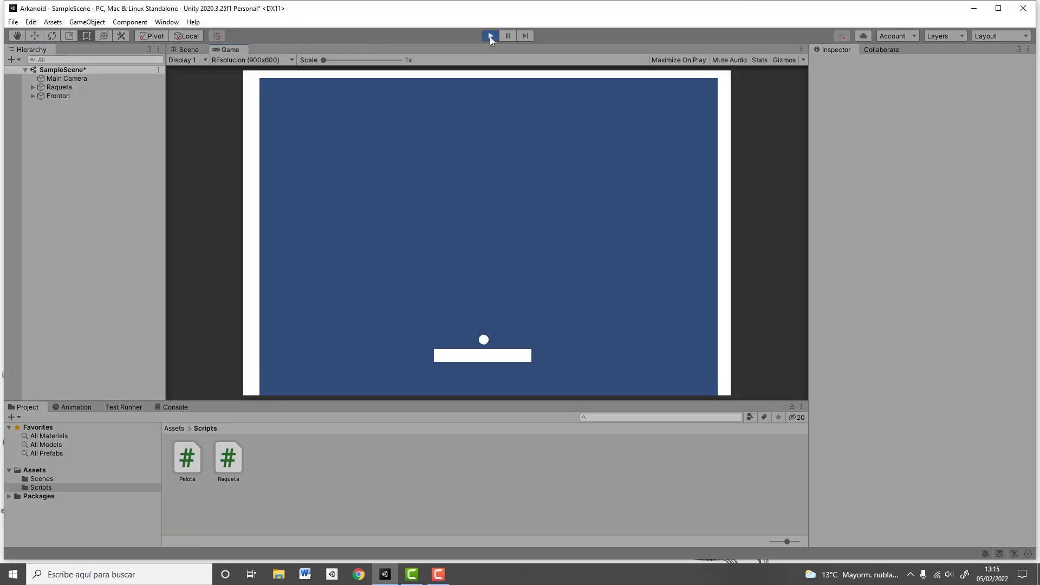
key("Right")
key("Left")
key("Left")
key("Right")
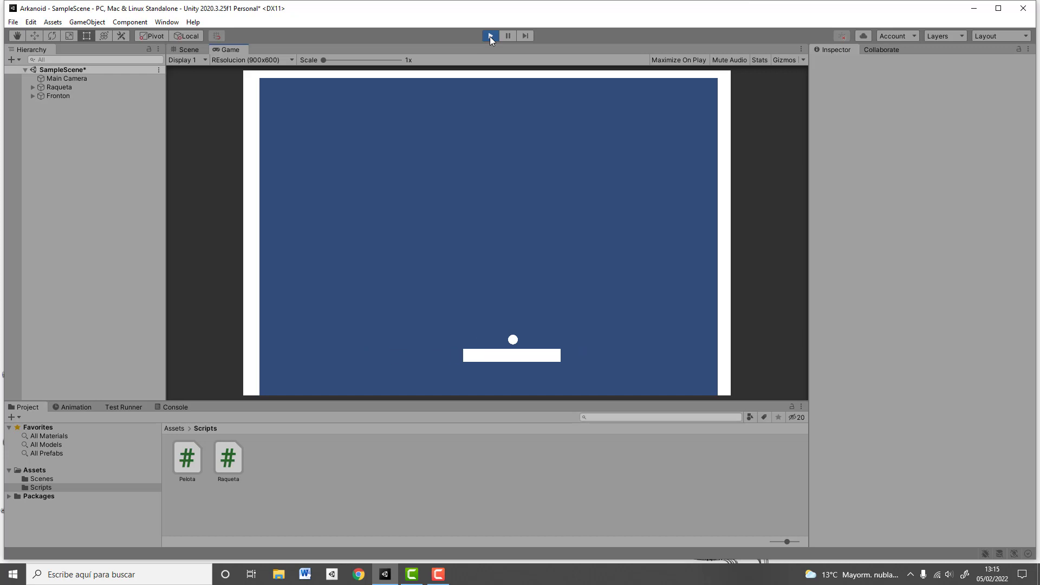
key("space")
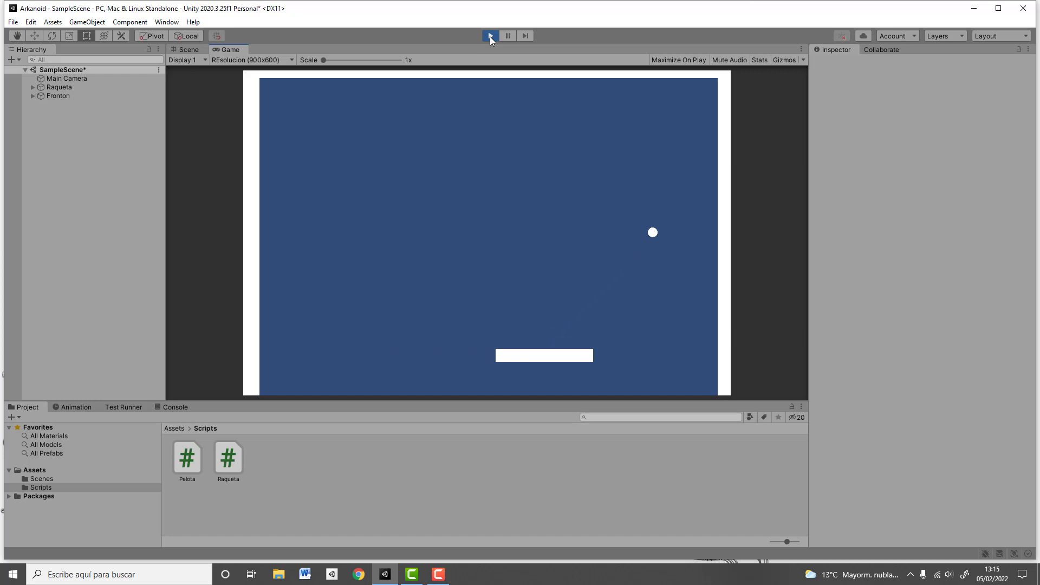
key("Left")
key("Left")
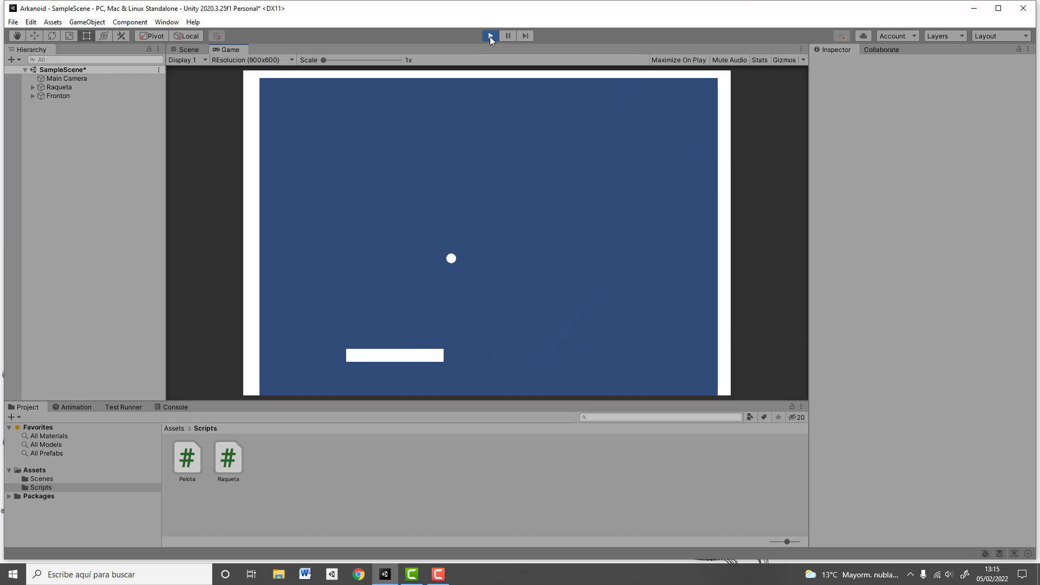
left_click(491, 37)
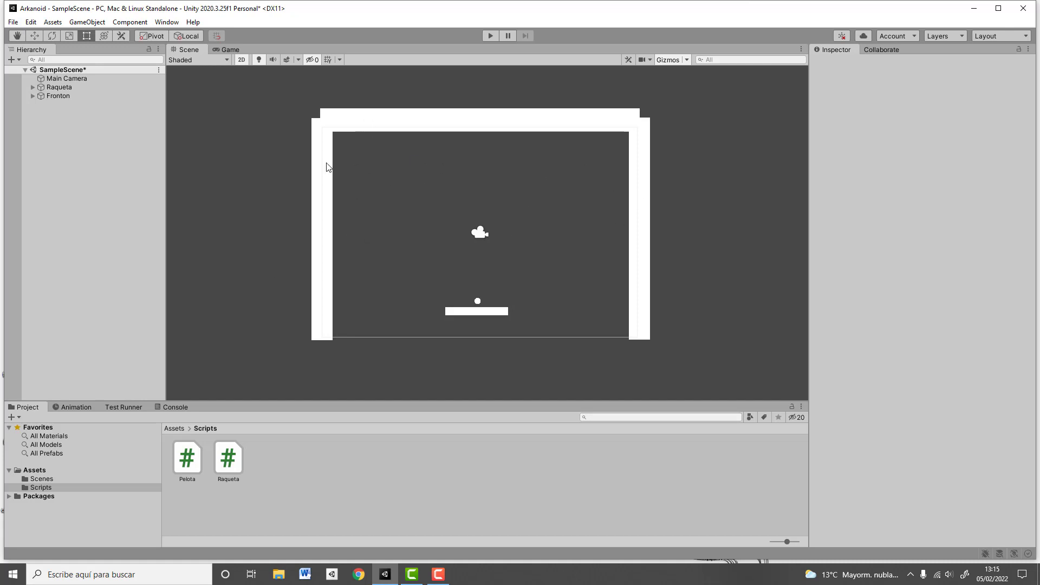
Add a 2D square sprite to the Hierarchy and name it Ladrillo.
right_click(95, 158)
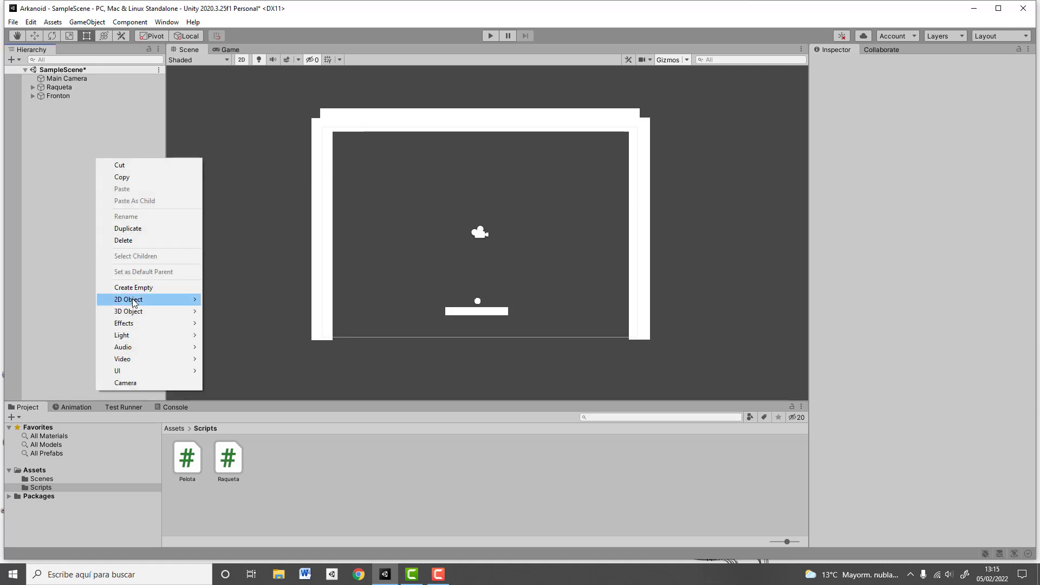
mouse_move(134, 302)
mouse_move(222, 304)
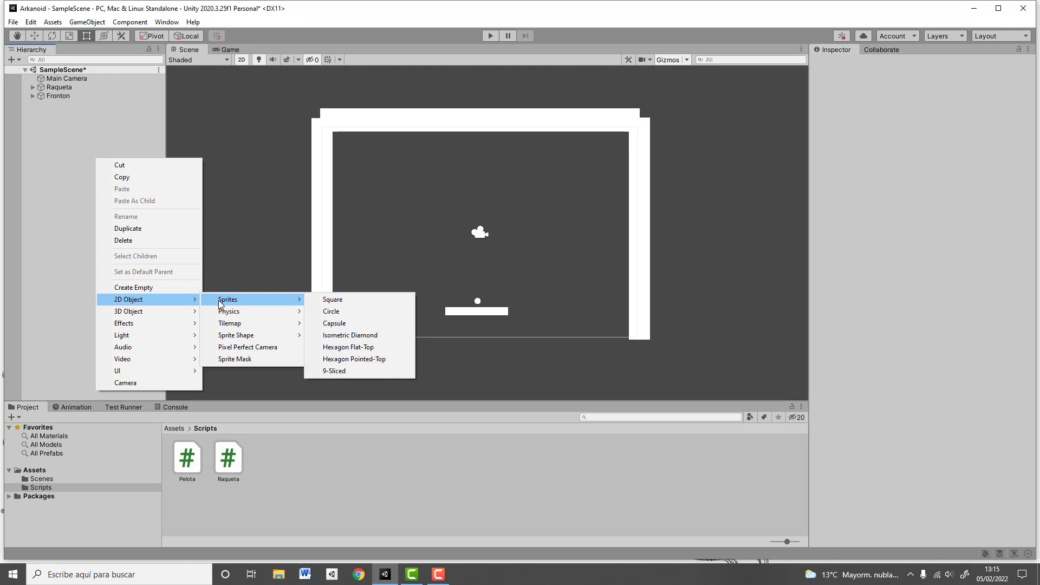
left_click(324, 301)
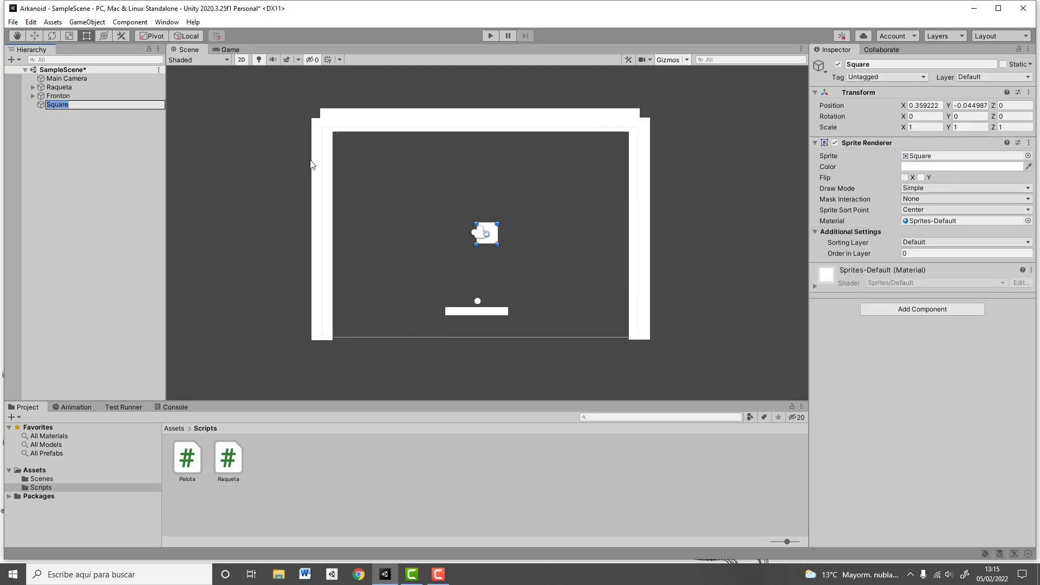
type("Ladrillo")
key("Return")
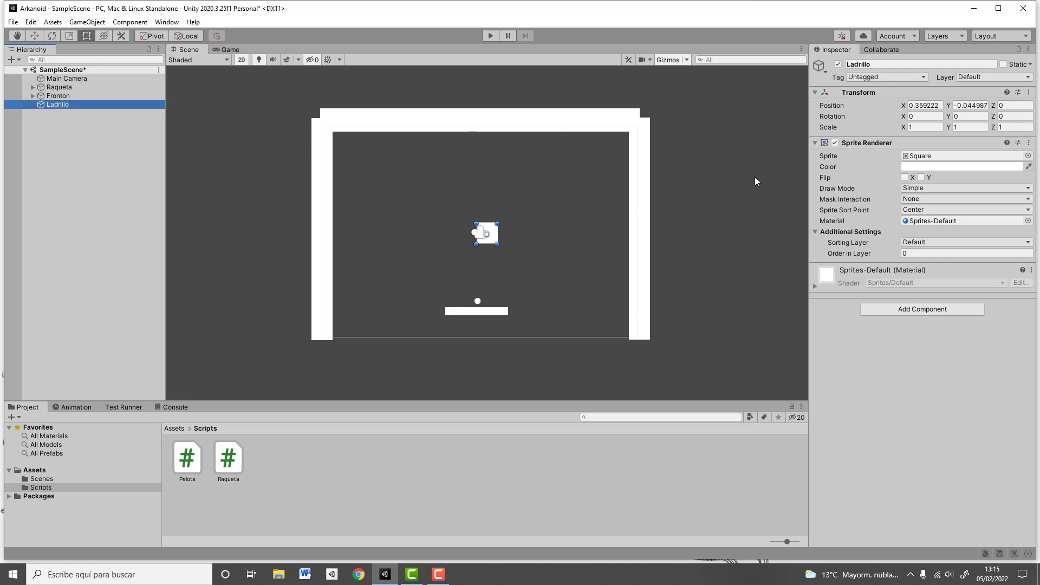
Scale Ladrillo to 1.8 by 0.3 and drag it up above the scene centre.
left_click(928, 127)
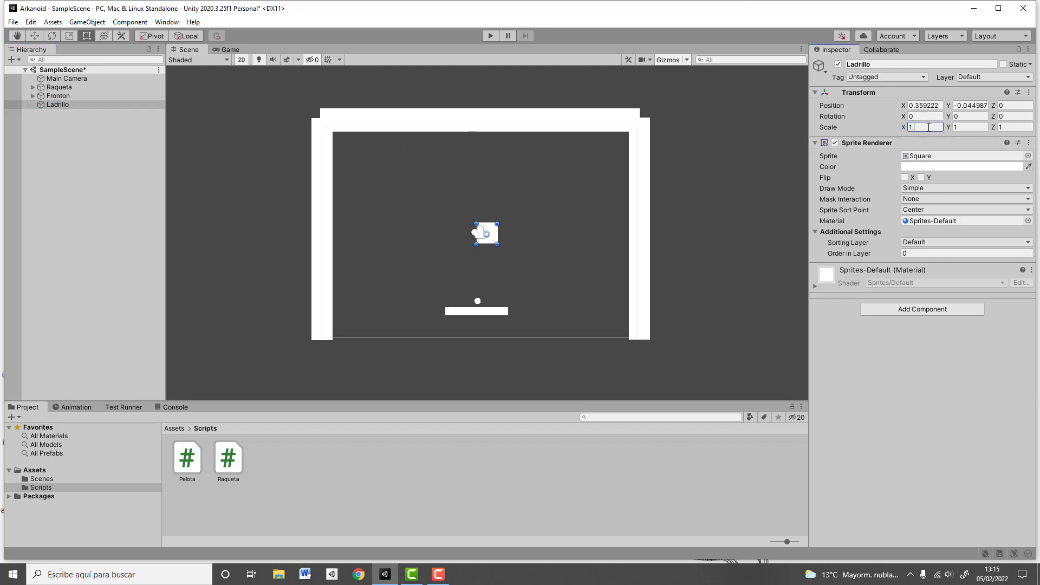
type("1.8")
key("Tab")
type(".3")
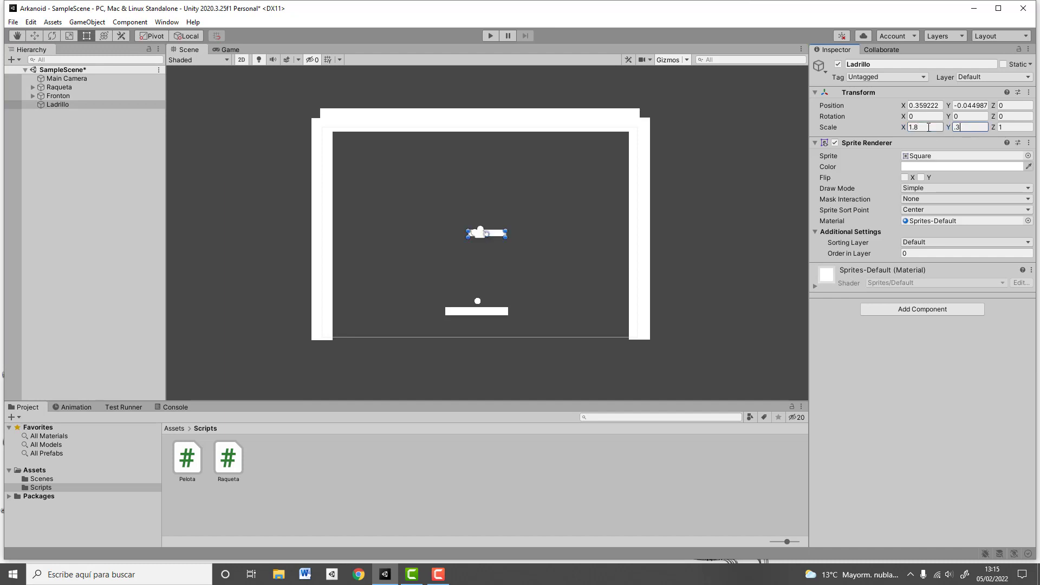
key("Return")
scroll(499, 242, "up", 3)
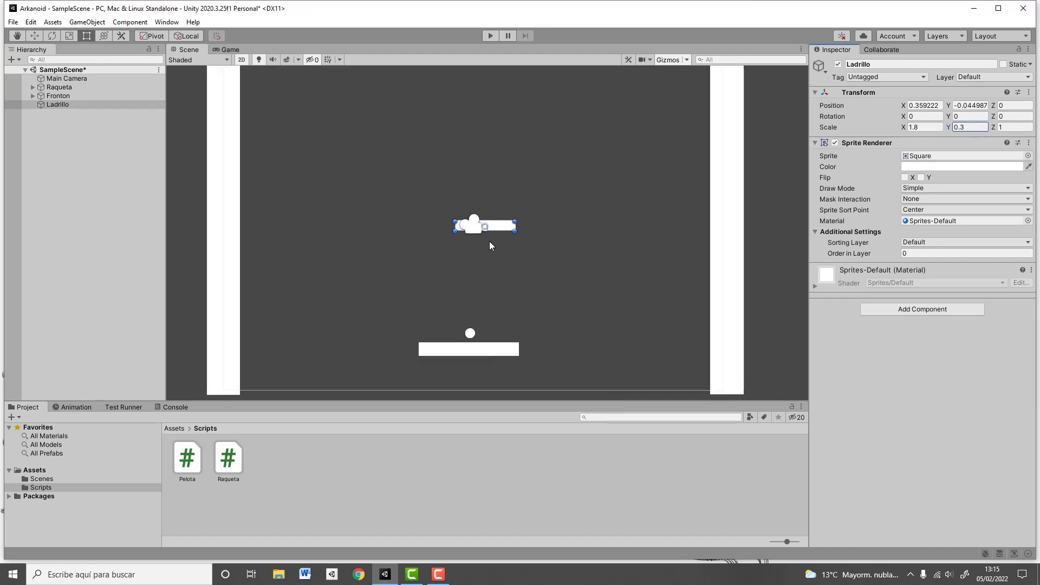
mouse_move(497, 226)
left_mouse_down()
mouse_move(461, 323)
mouse_move(458, 173)
left_mouse_up()
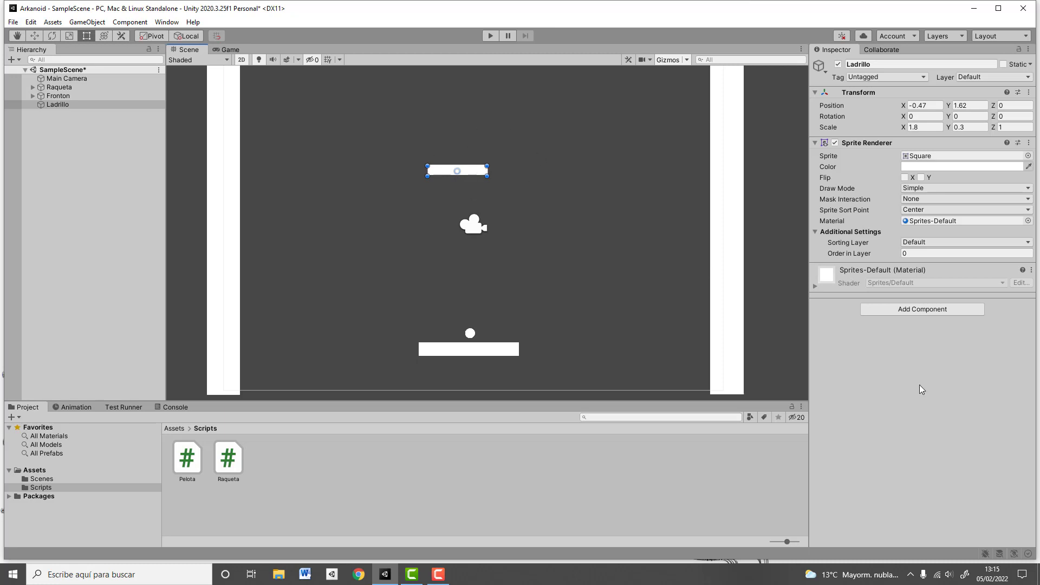
Give Ladrillo a static Rigidbody 2D and a Box Collider 2D.
left_click(931, 312)
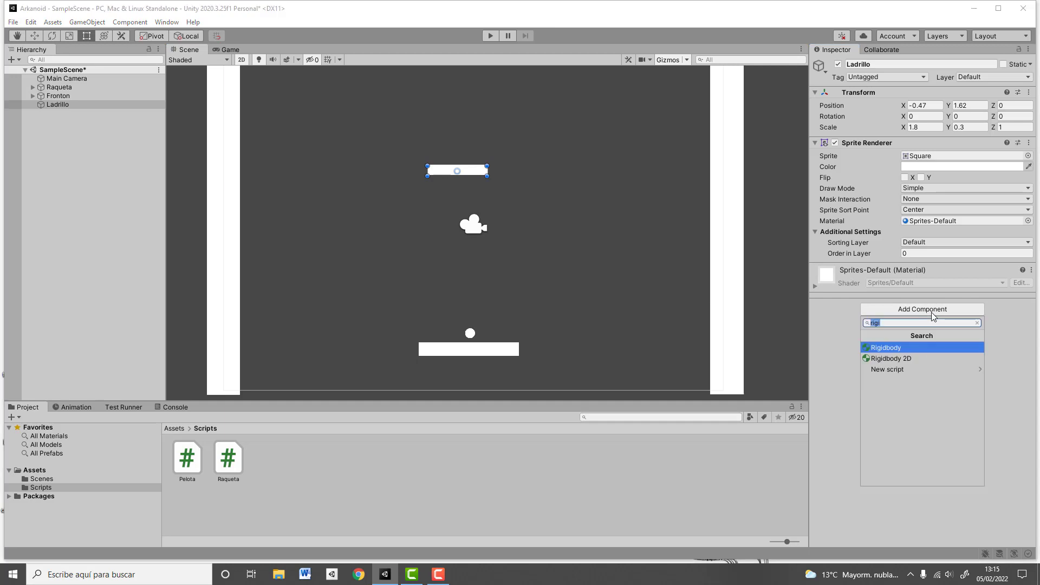
left_click(899, 358)
left_click(905, 284)
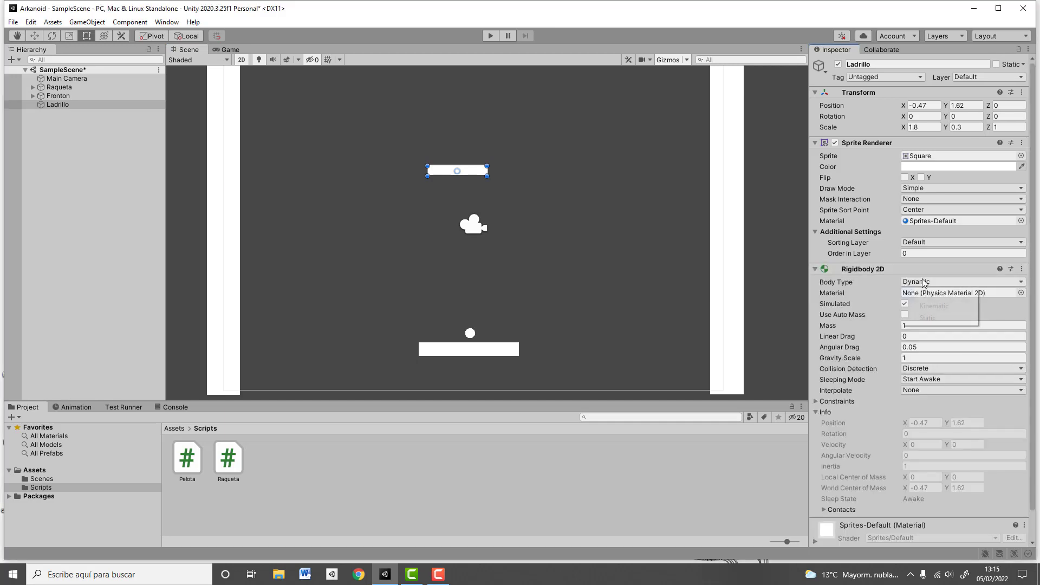
left_click(928, 319)
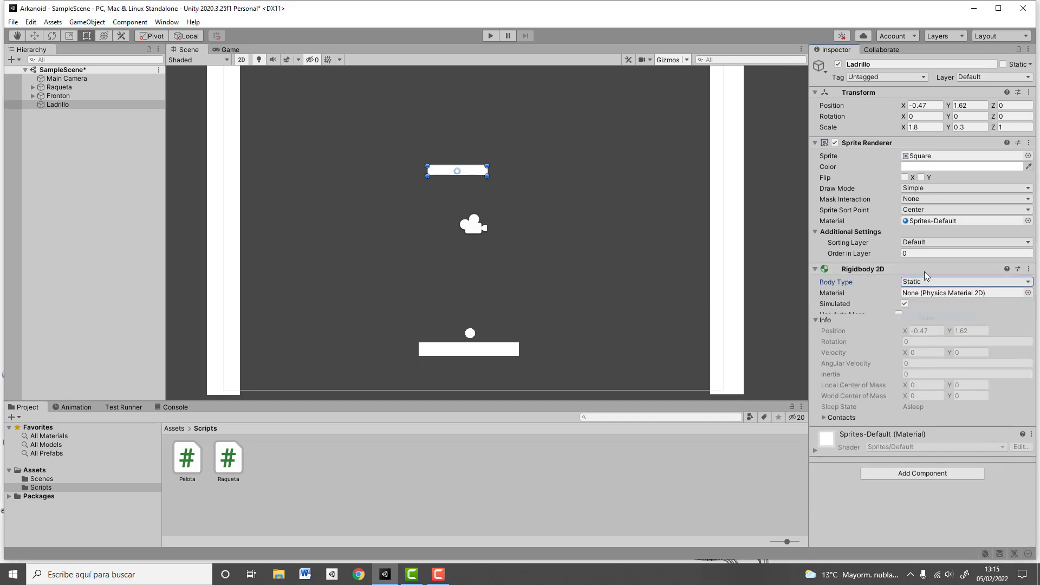
left_click(902, 471)
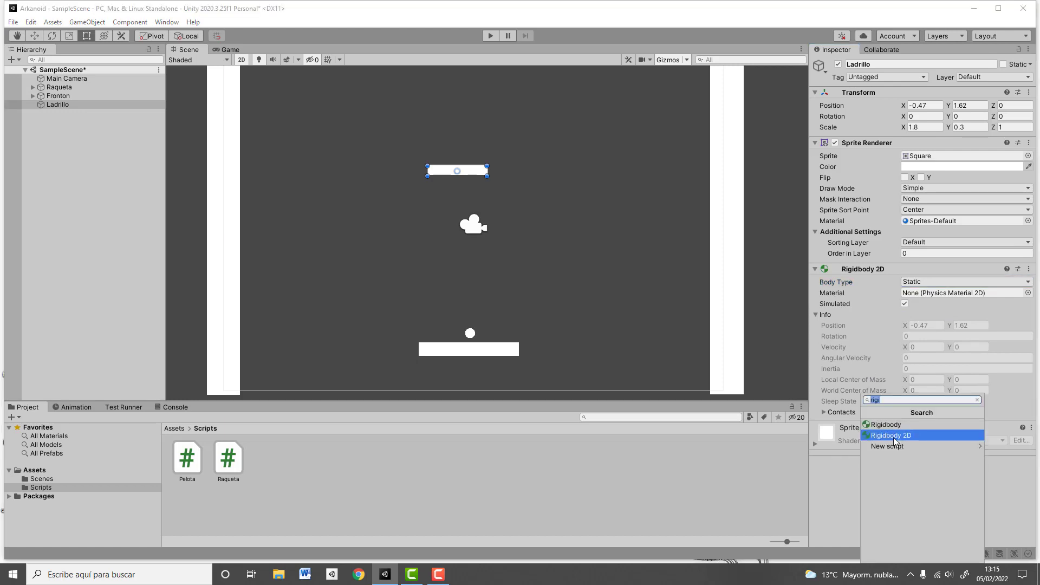
key("BackSpace")
type("box")
left_click(893, 440)
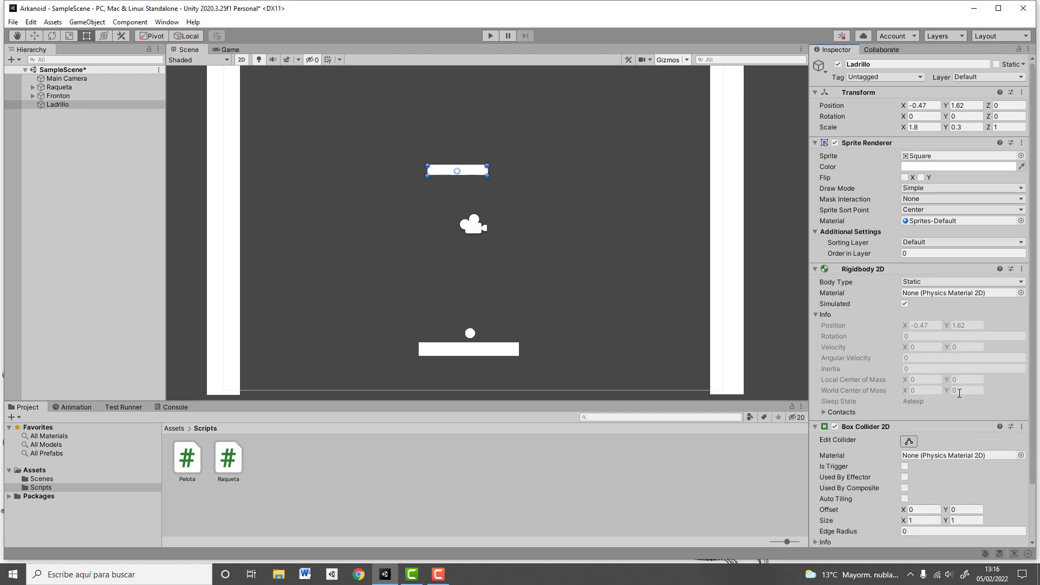
scroll(908, 255, "down", 2)
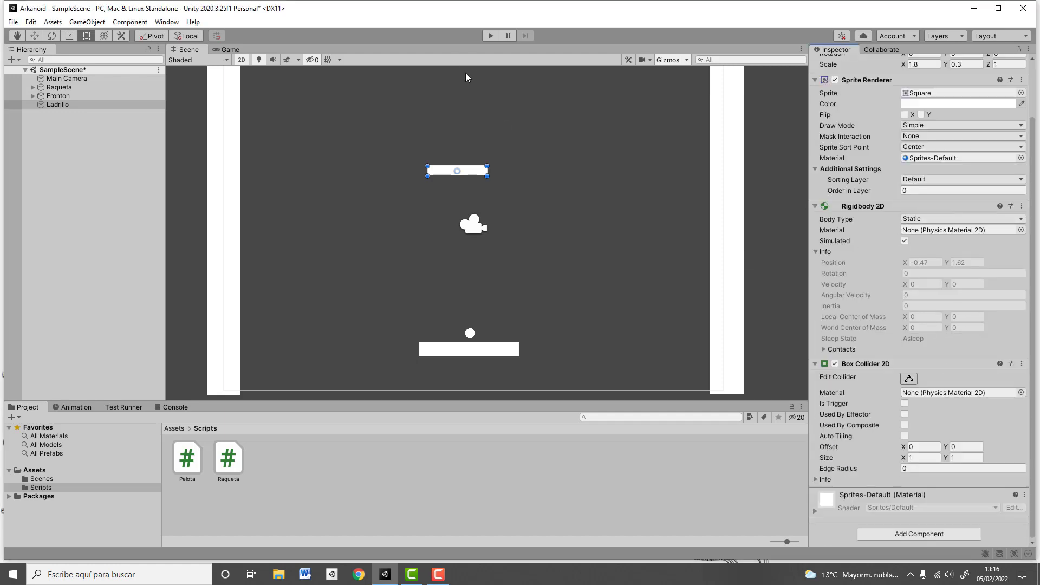
Play-test the game with the brick in place, launching the ball, then stop.
left_click(490, 36)
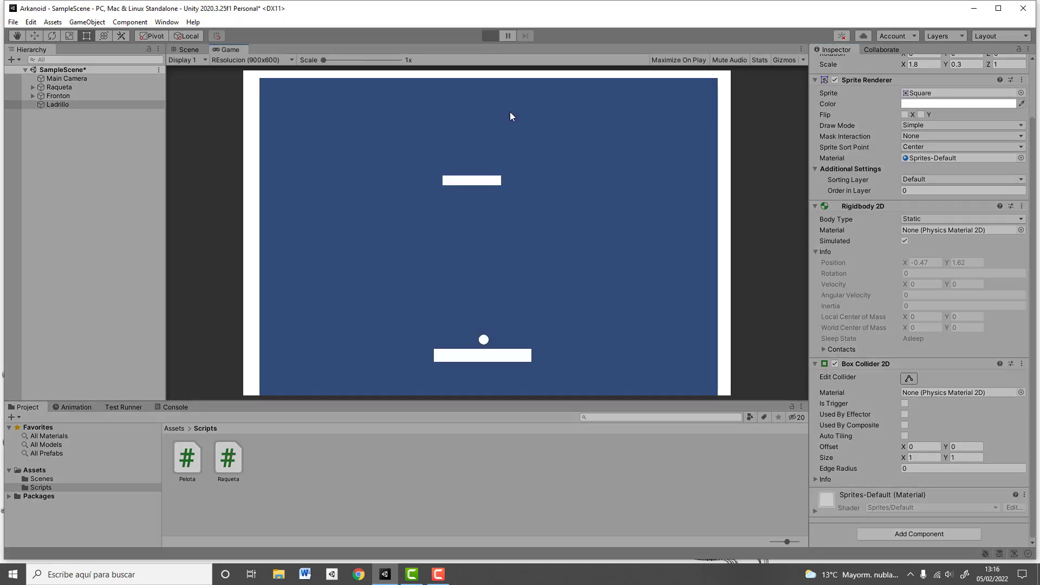
key("Left")
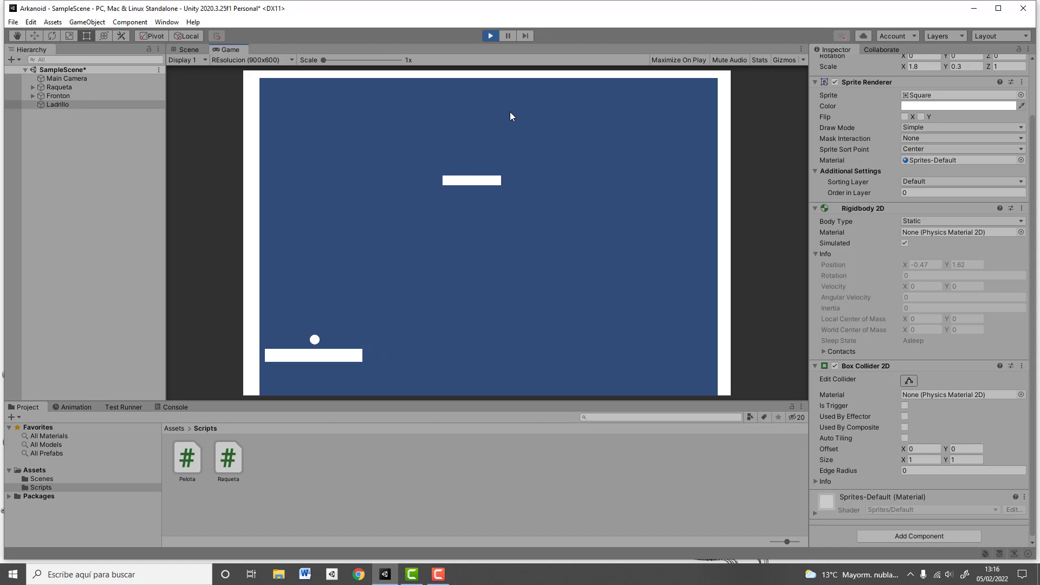
key("space")
key("Right")
key("Right")
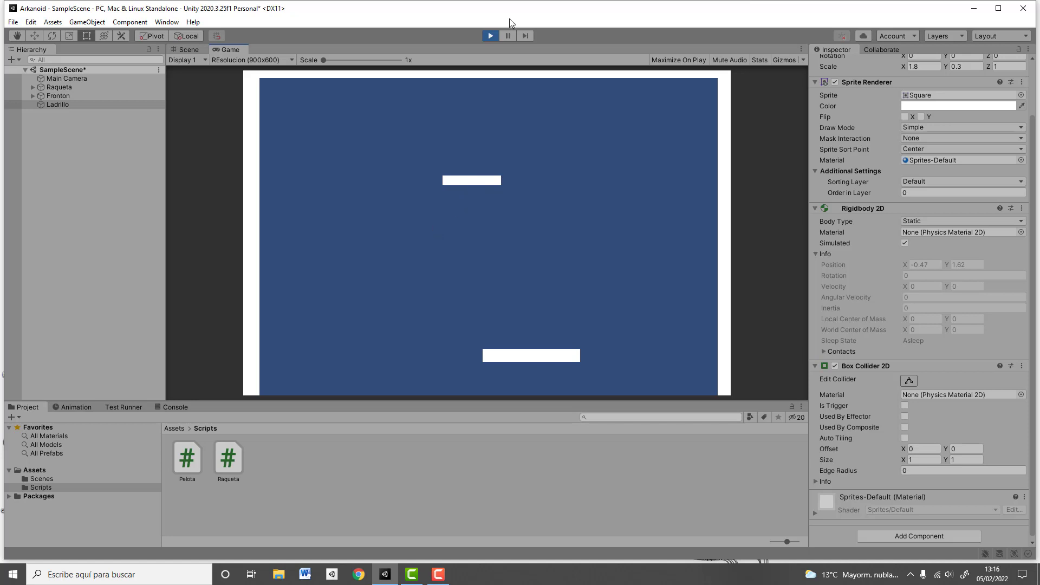
left_click(492, 35)
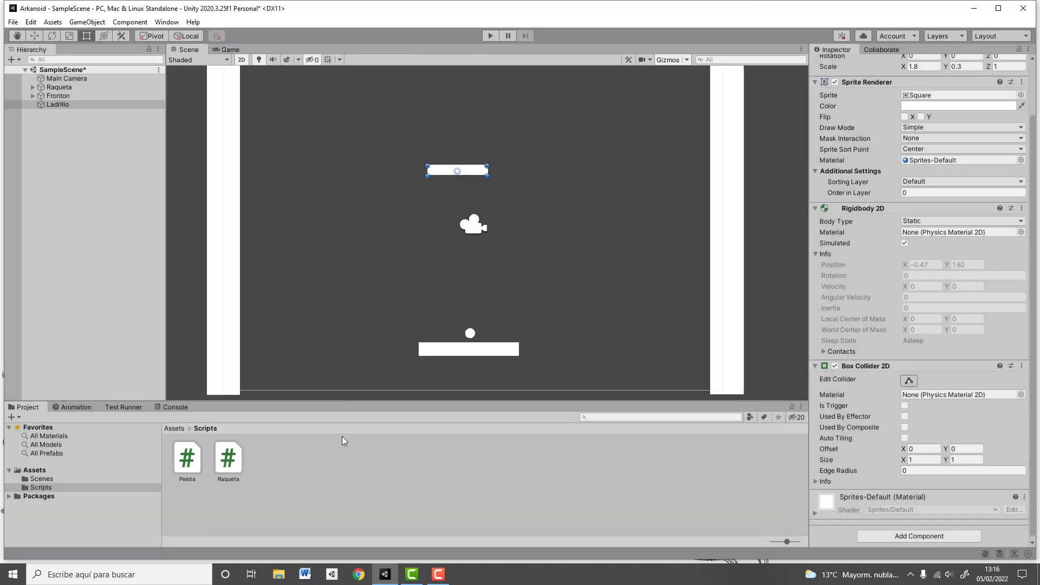
Create a C# script named Ladrillo in the Scripts folder.
right_click(290, 478)
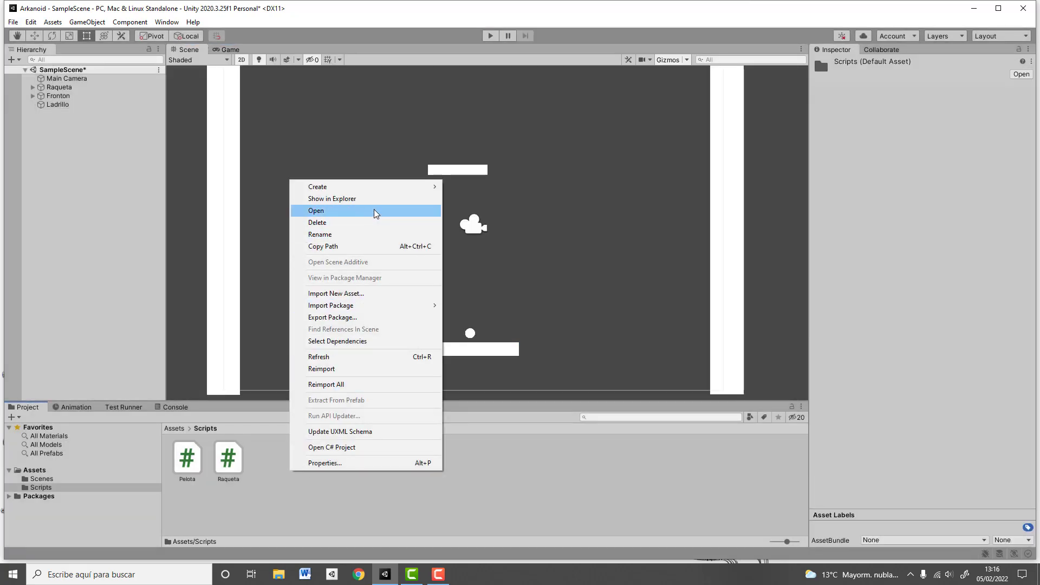
mouse_move(388, 187)
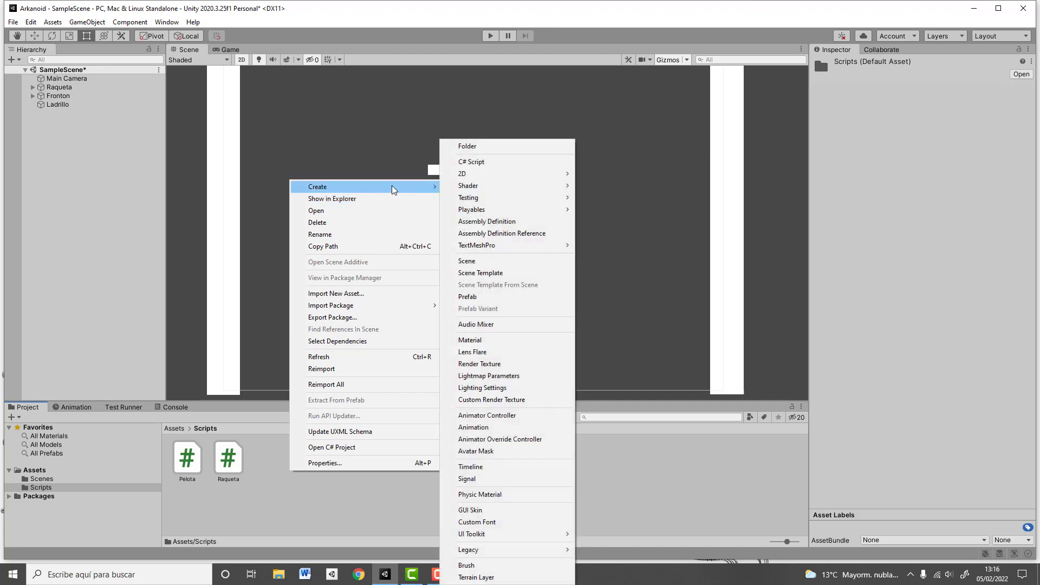
left_click(493, 164)
type("Ladril")
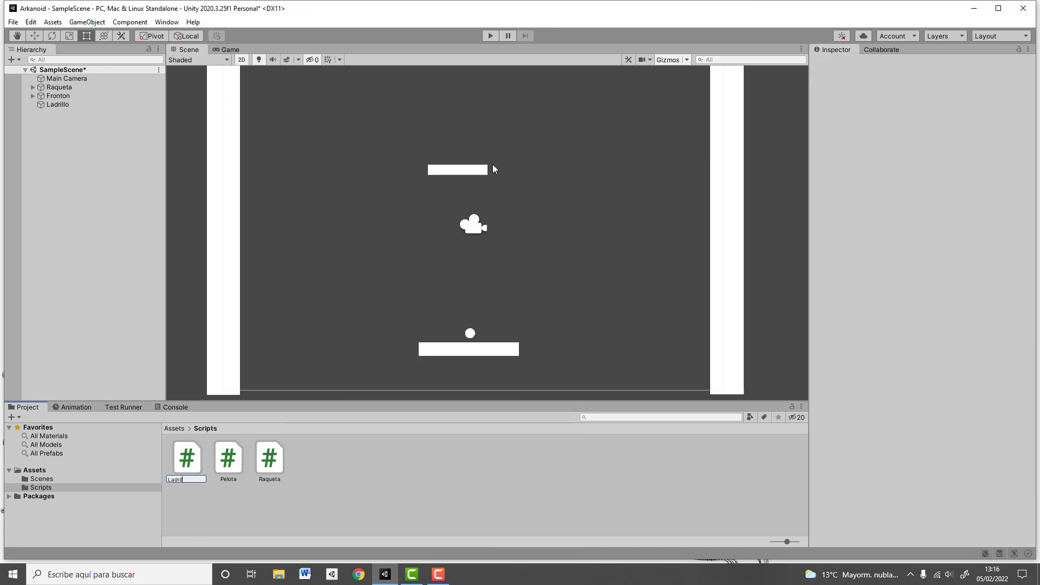
key("Return")
key("Return")
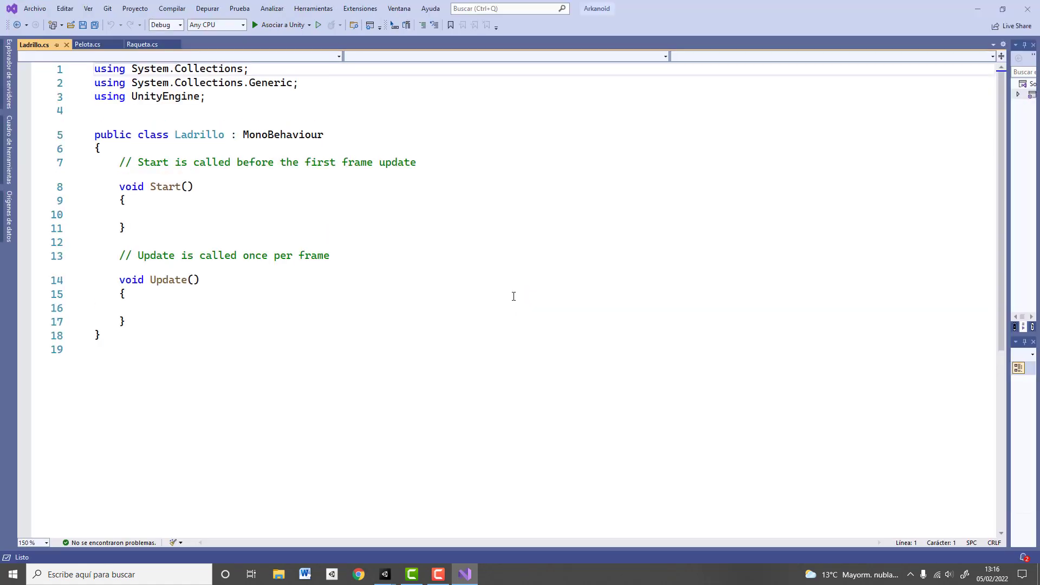
Add an OnCollisionEnter2D method calling Destroy(this.gameObject); to Ladrillo and save it.
left_click(143, 322)
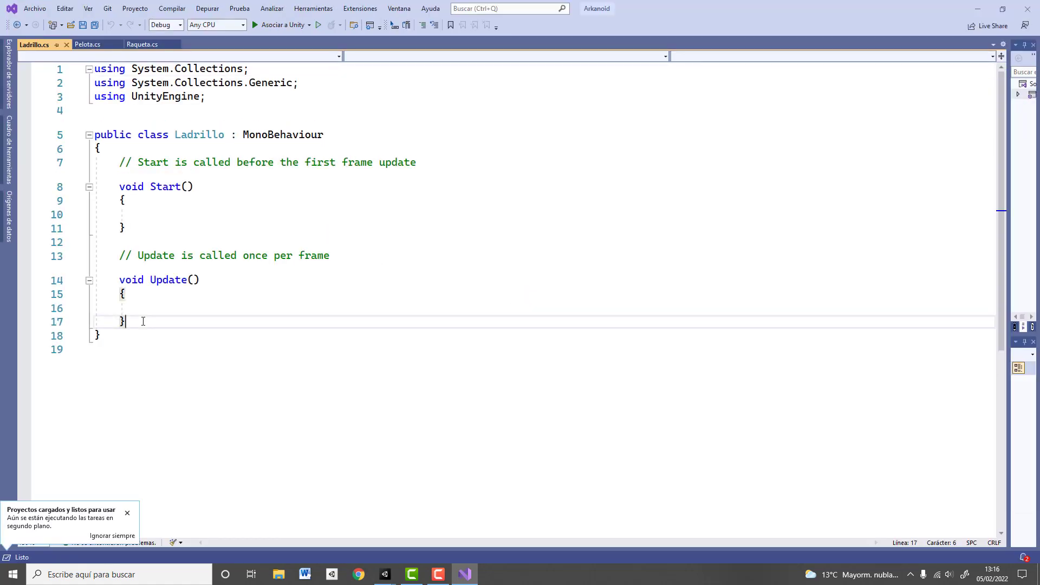
key("Return")
key("Return")
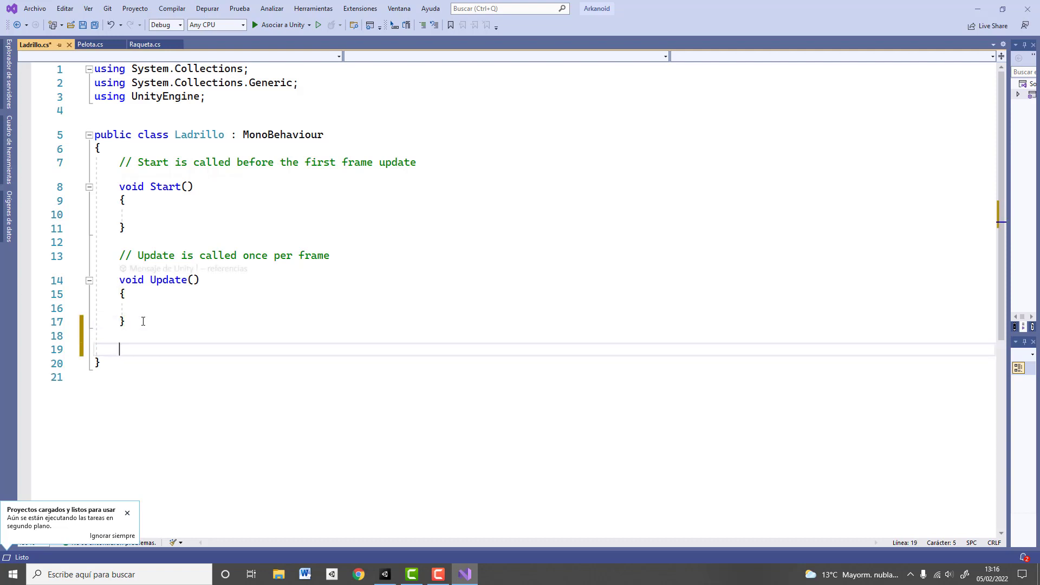
type("p")
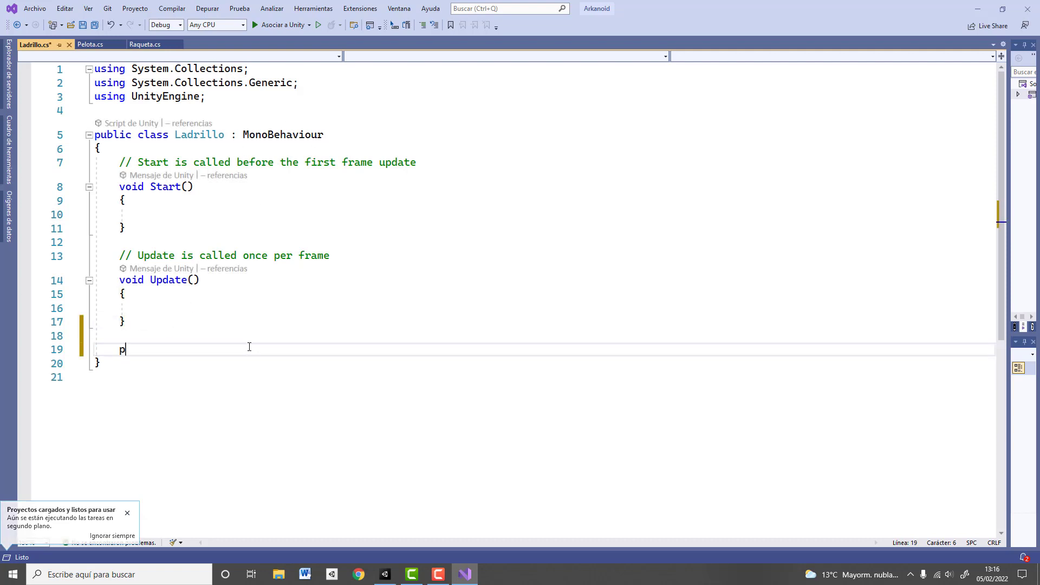
type("ublic void")
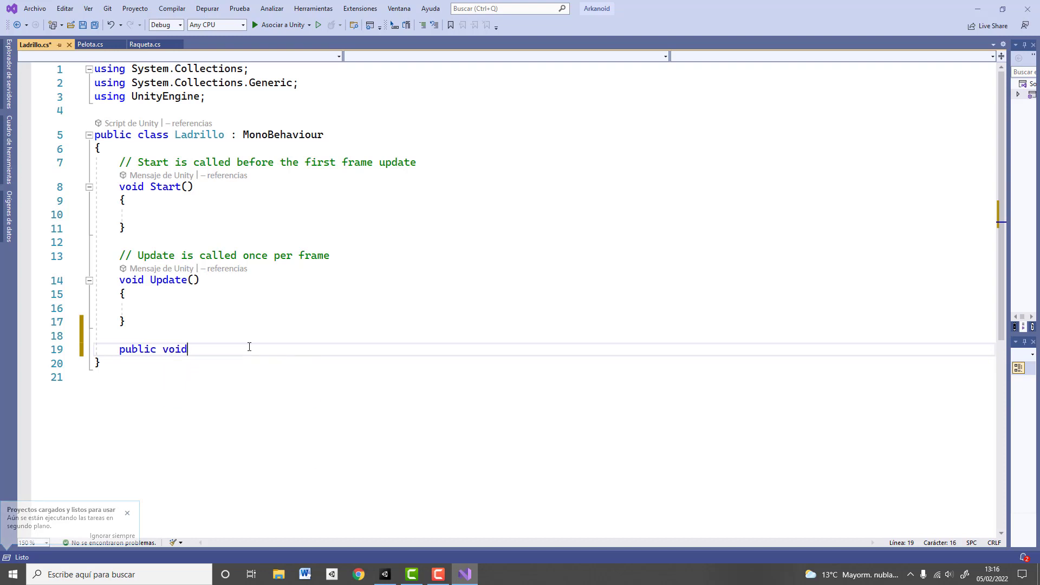
type(" On")
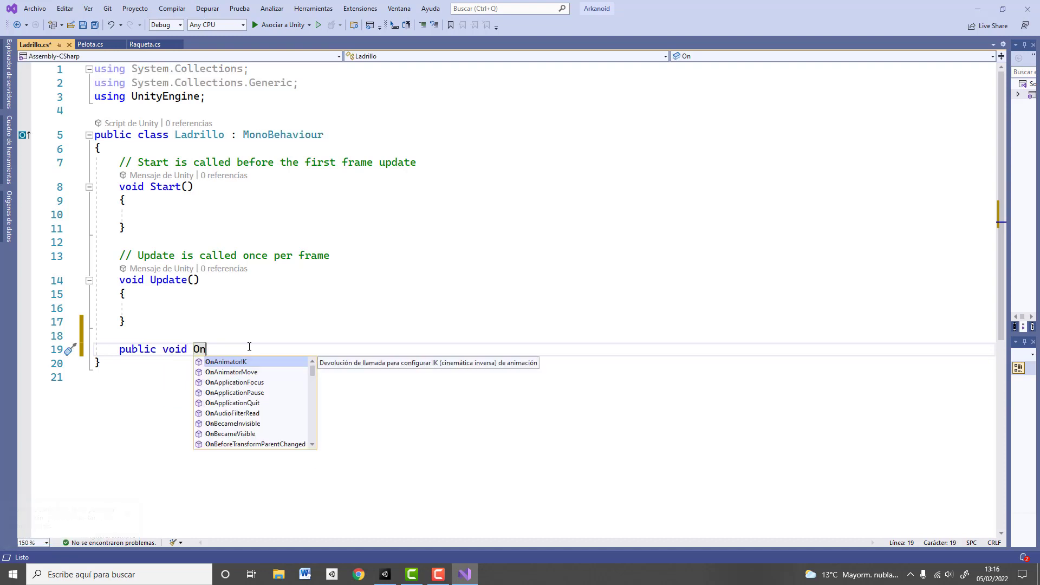
type("Coll")
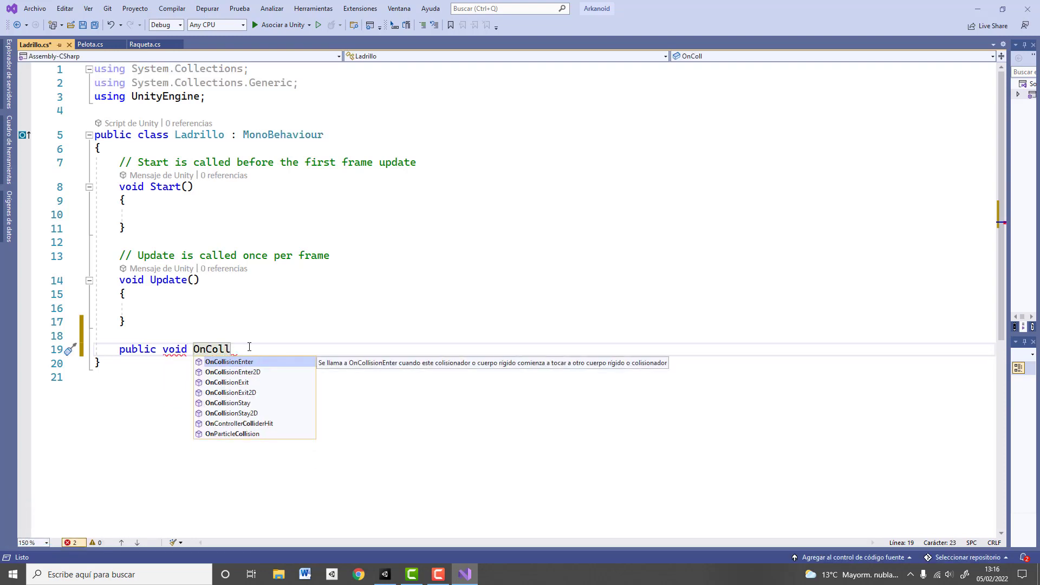
left_click(261, 374)
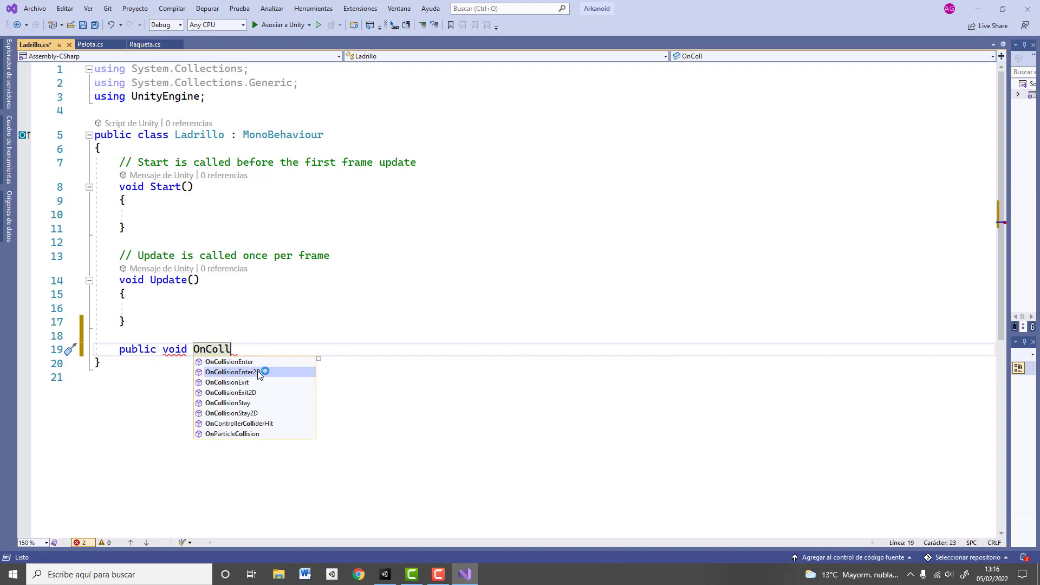
key("Tab")
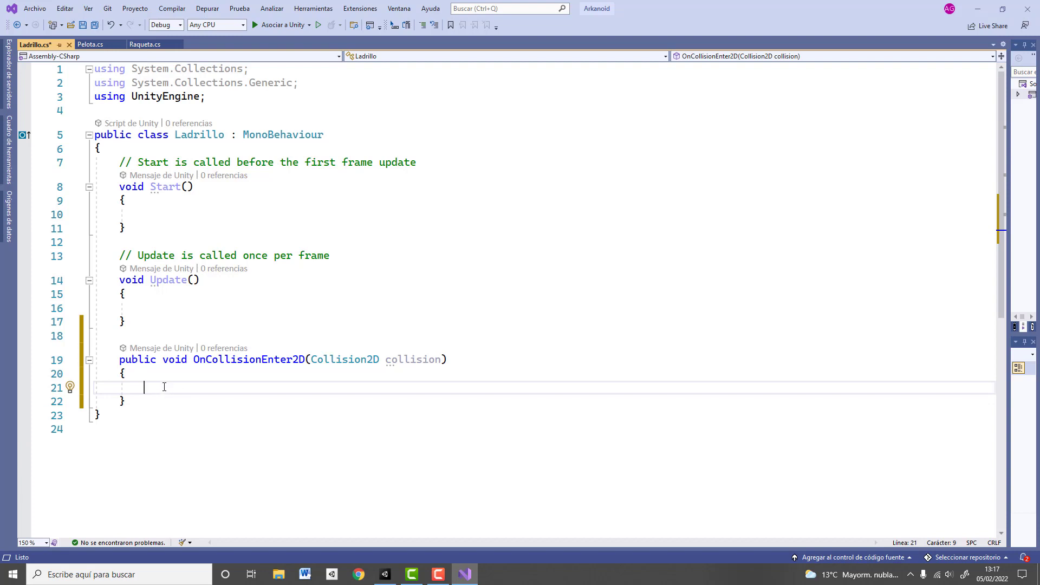
type("Destro")
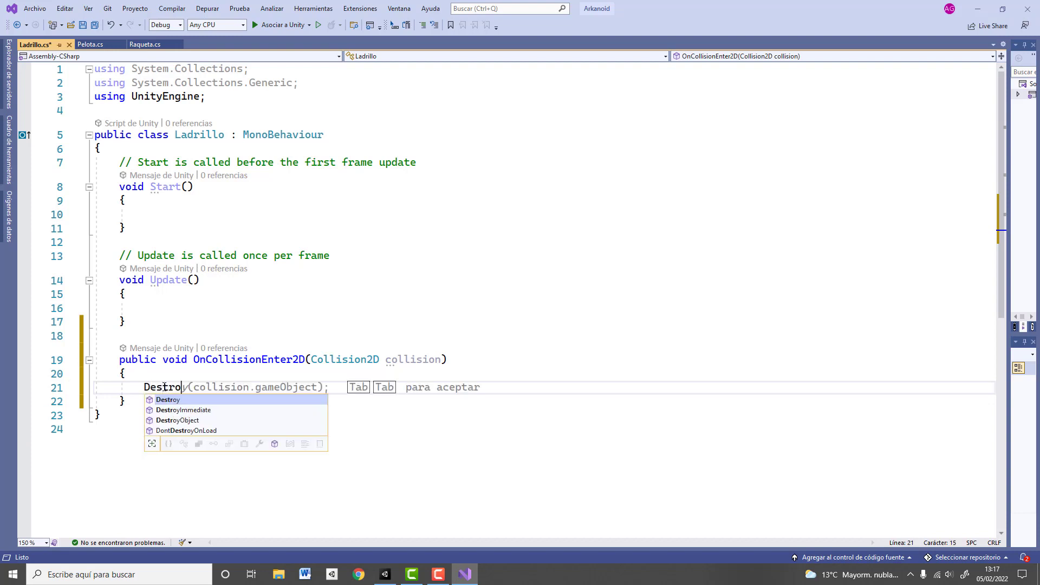
type("y(thi")
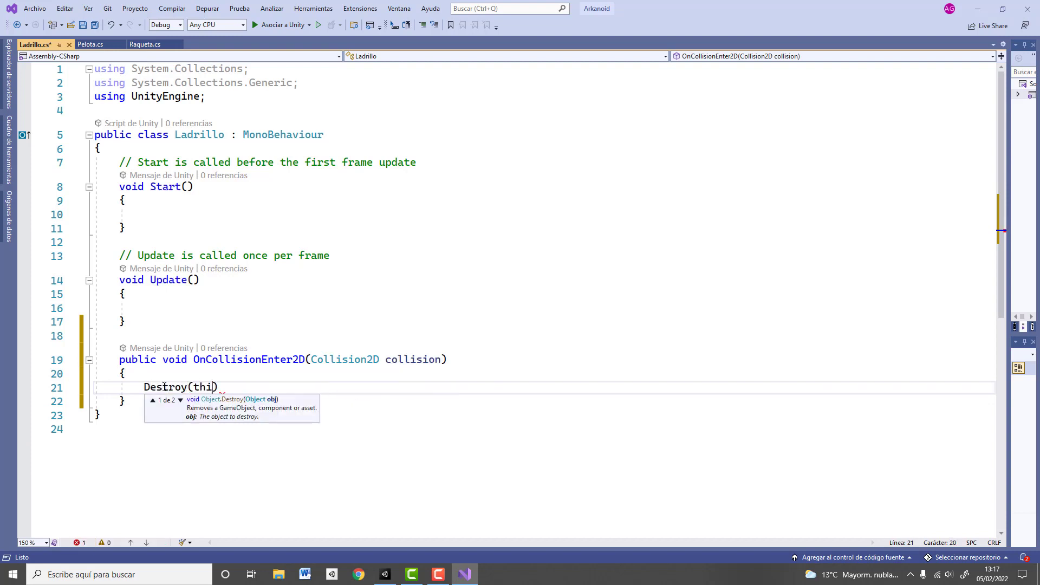
type("s.gameObject")
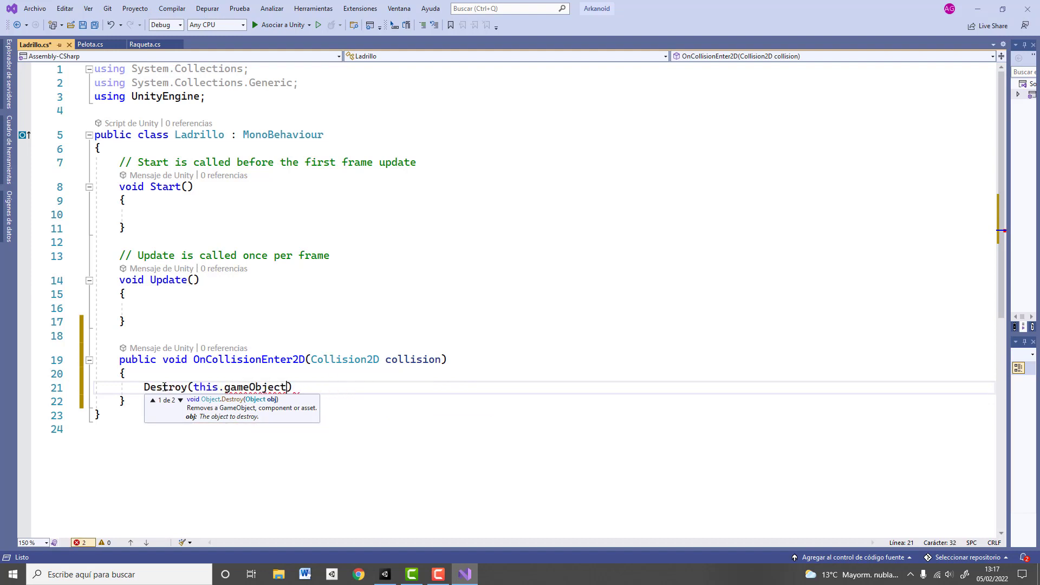
type(");")
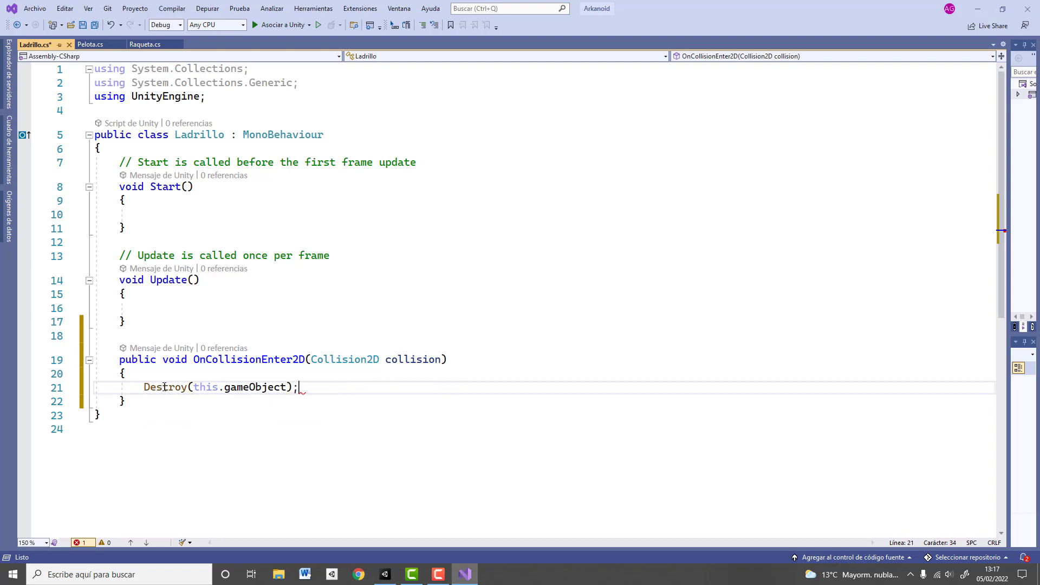
left_click(82, 25)
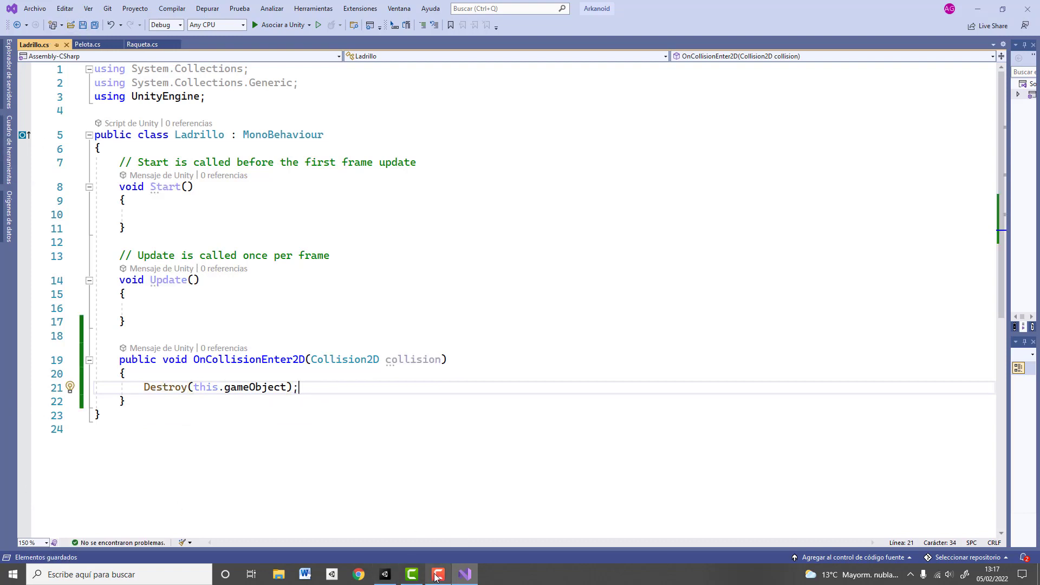
left_click(386, 578)
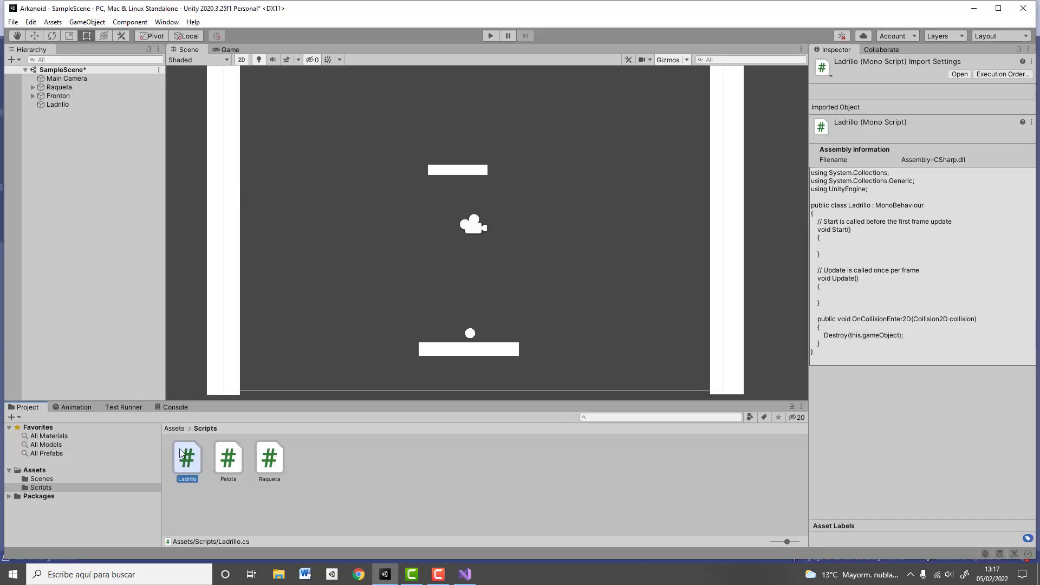
Attach the Ladrillo script to the Ladrillo brick in the Hierarchy.
left_click_drag(183, 455, 62, 108)
left_click_drag(61, 108, 64, 108)
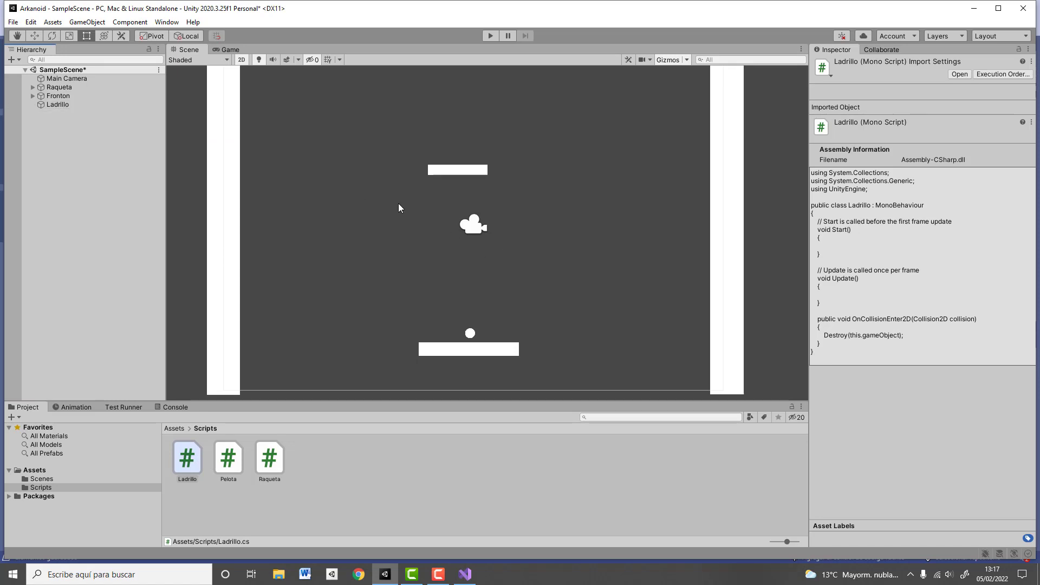
left_click(446, 174)
scroll(869, 462, "down", 5)
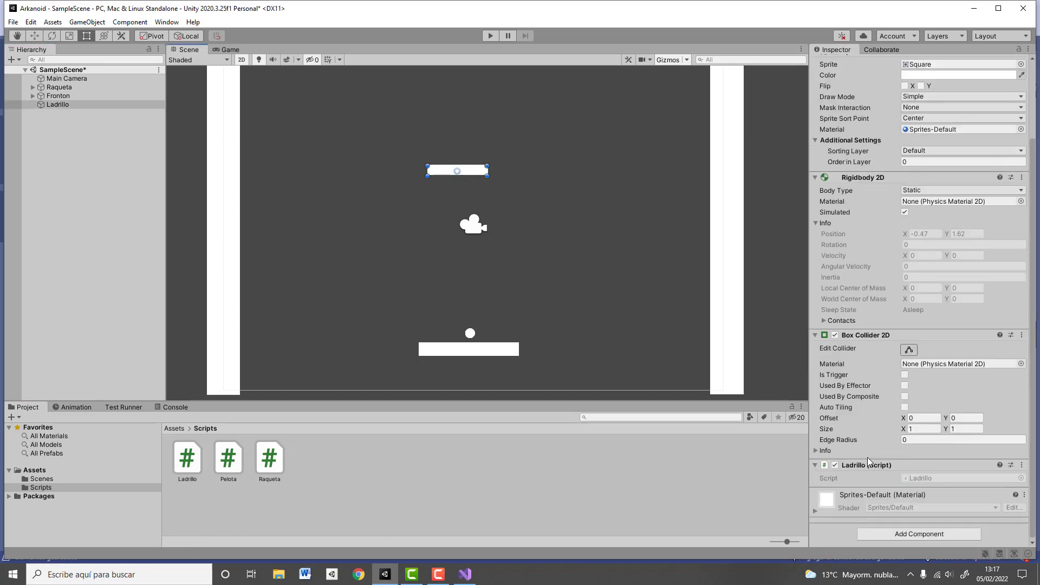
Play the game and hit the brick with the ball to confirm it gets destroyed.
left_click(492, 35)
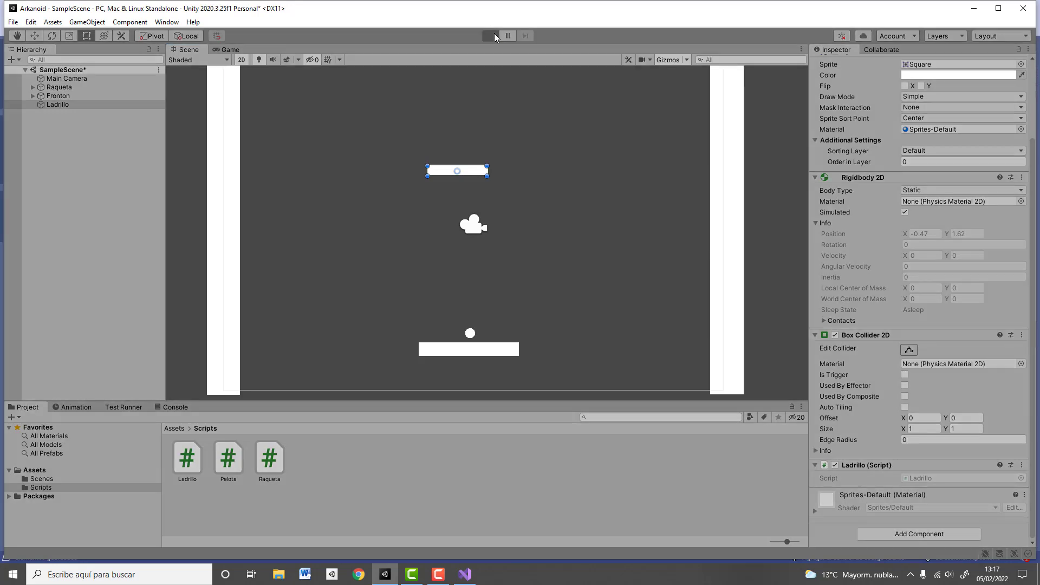
key("Left")
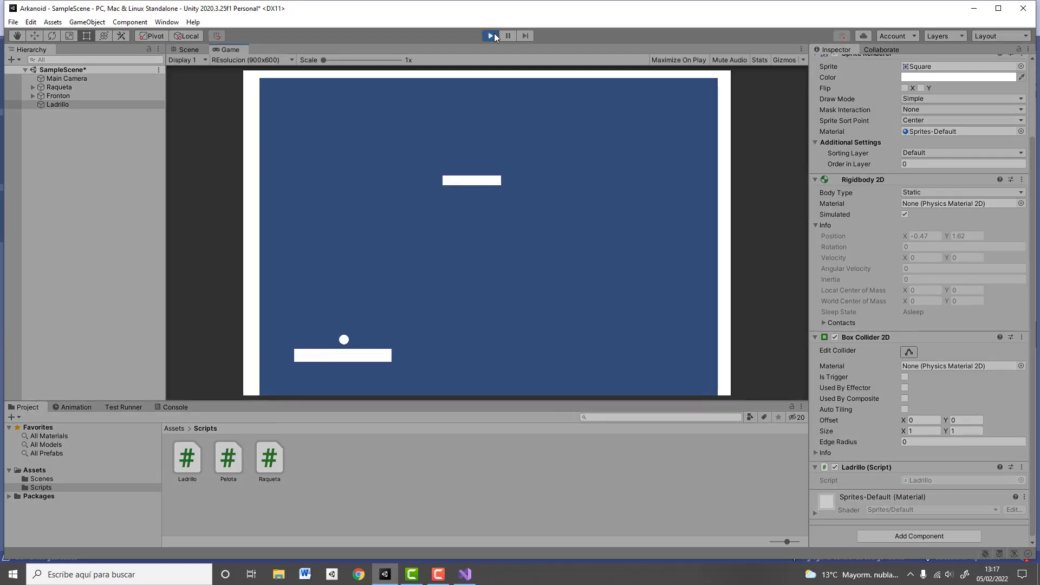
key("space")
key("Right")
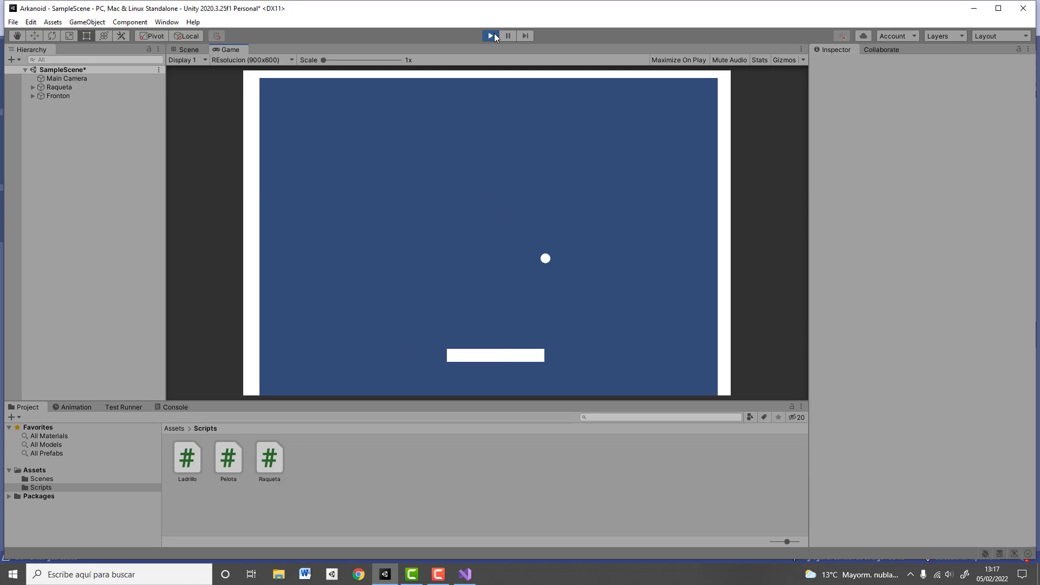
key("Right")
key("Left")
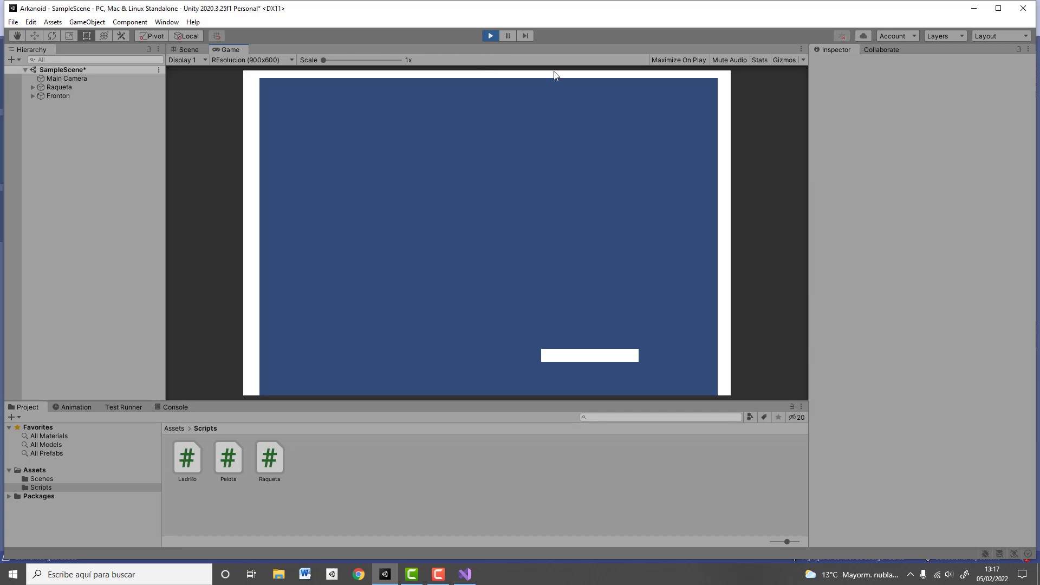
left_click(489, 36)
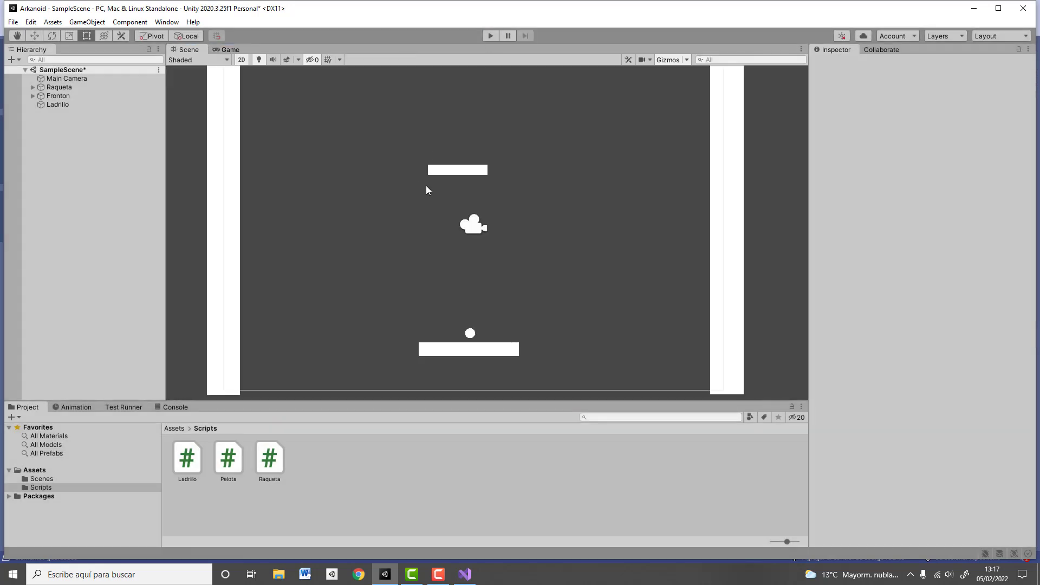
scroll(417, 195, "down", 2)
Duplicate the Ladrillo brick, move the copy upward, then delete it and reselect the original.
left_click(441, 180)
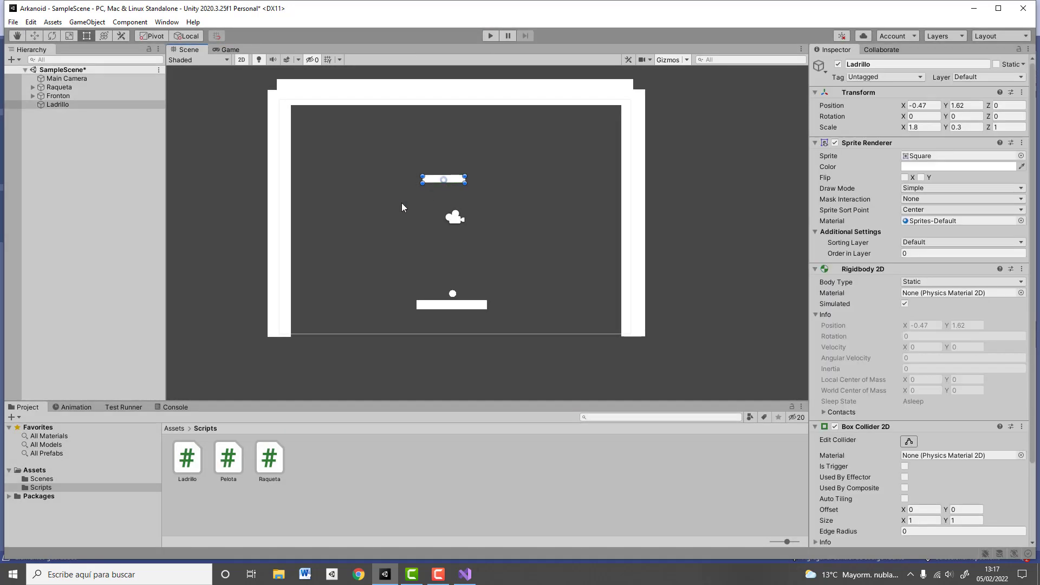
key("ctrl+d")
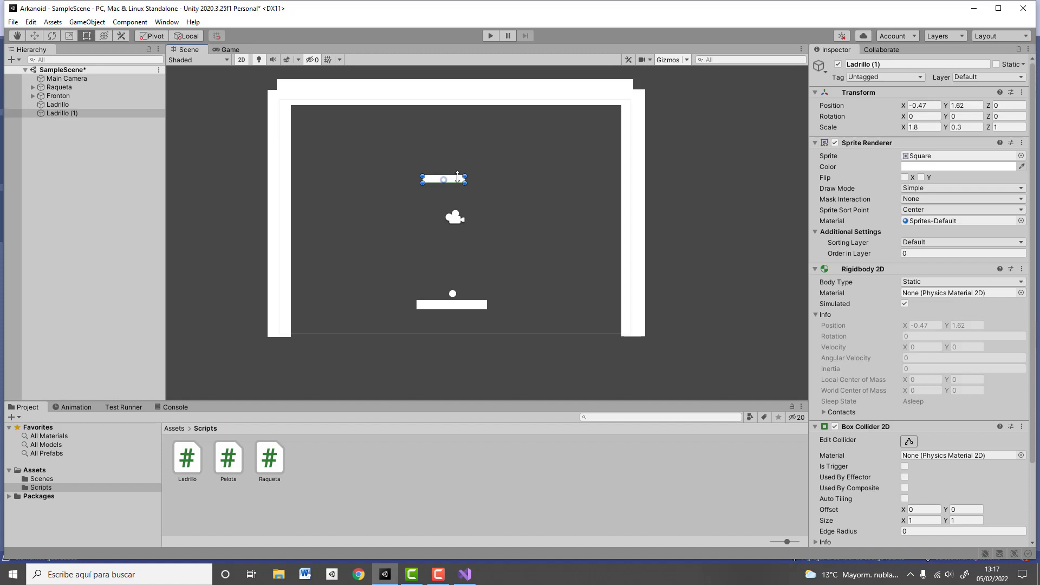
scroll(454, 179, "up", 2)
left_click_drag(449, 181, 442, 183)
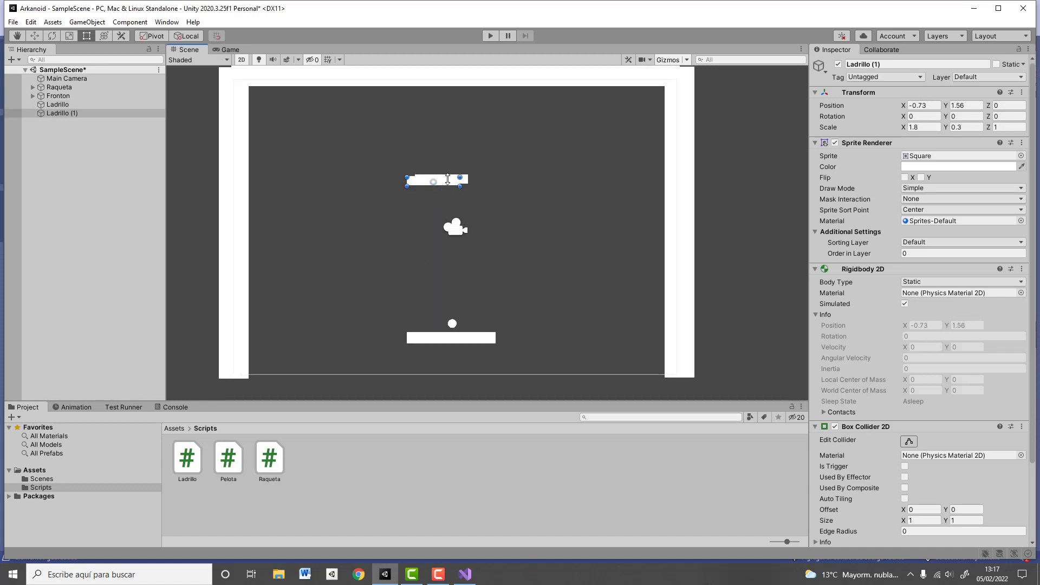
left_click_drag(403, 177, 409, 150)
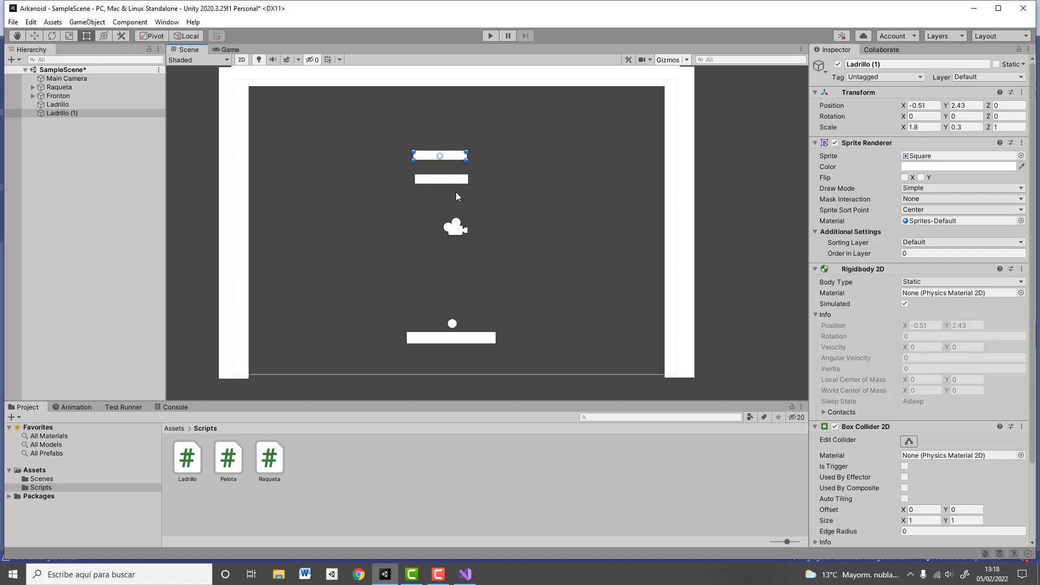
key("Delete")
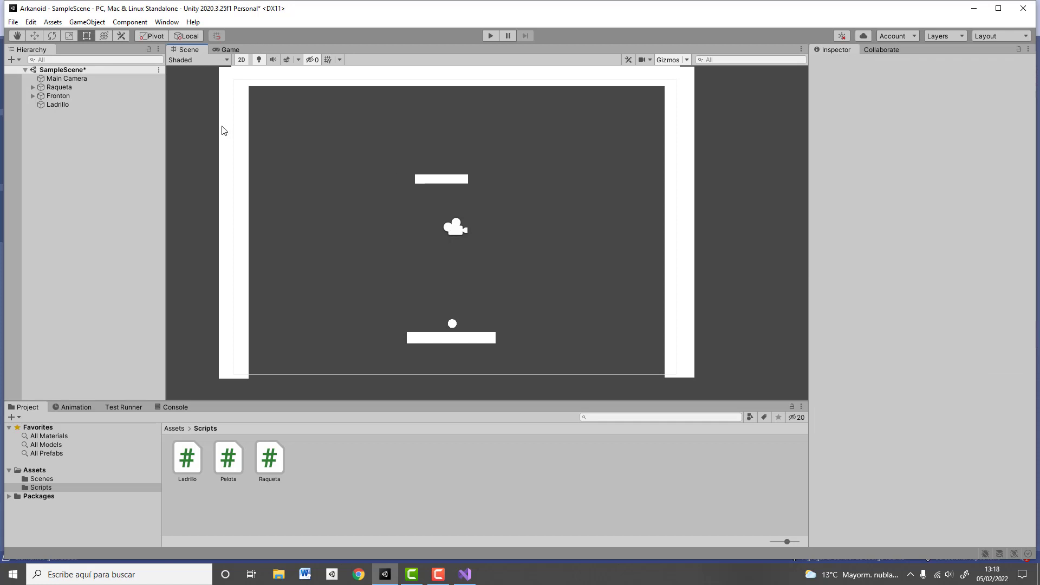
left_click(58, 104)
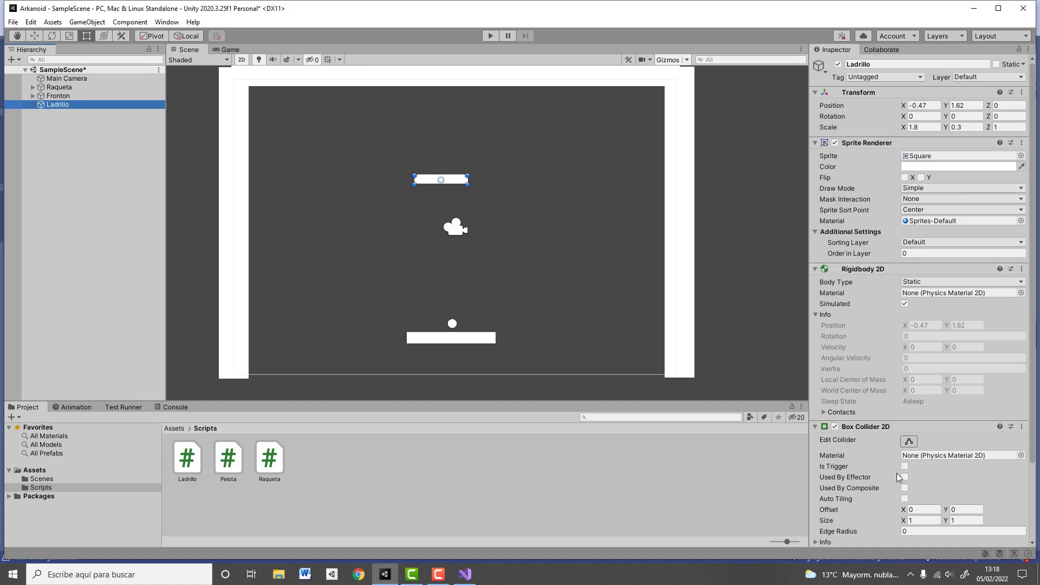
Create a new folder named Prefab in Assets.
left_click(34, 471)
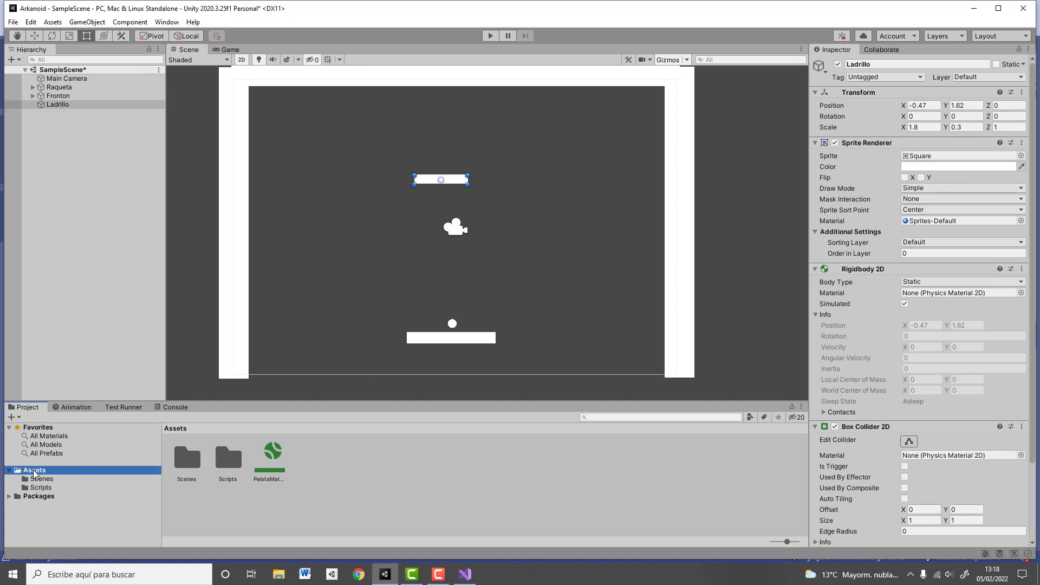
right_click(336, 476)
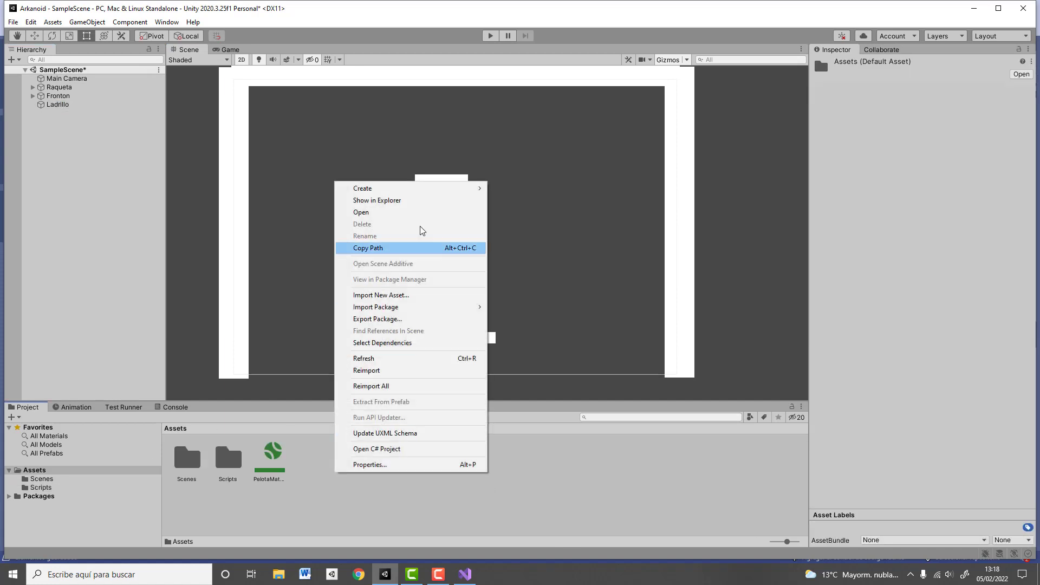
mouse_move(420, 190)
left_click(536, 147)
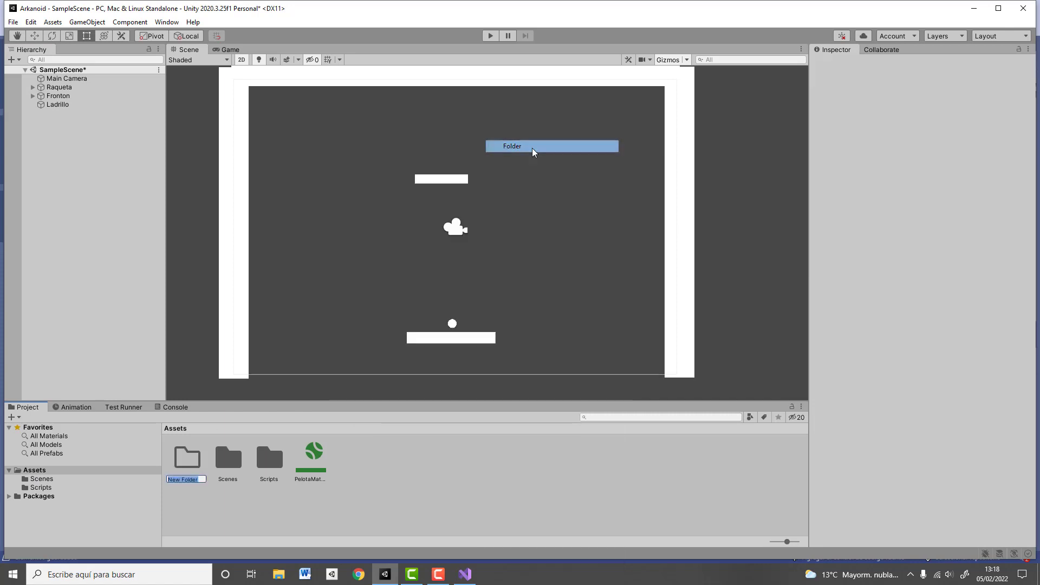
type("Prefab")
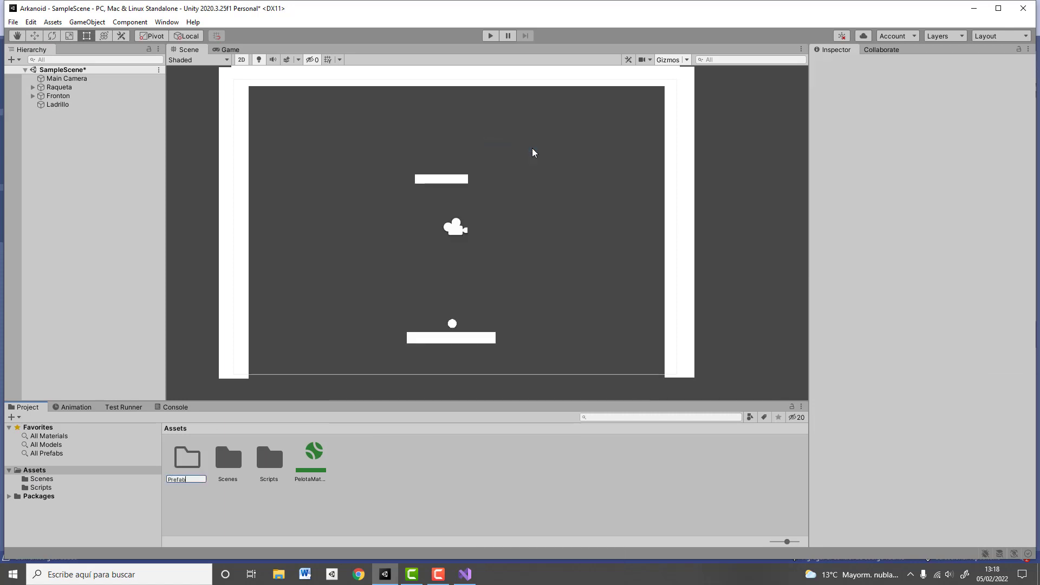
key("Return")
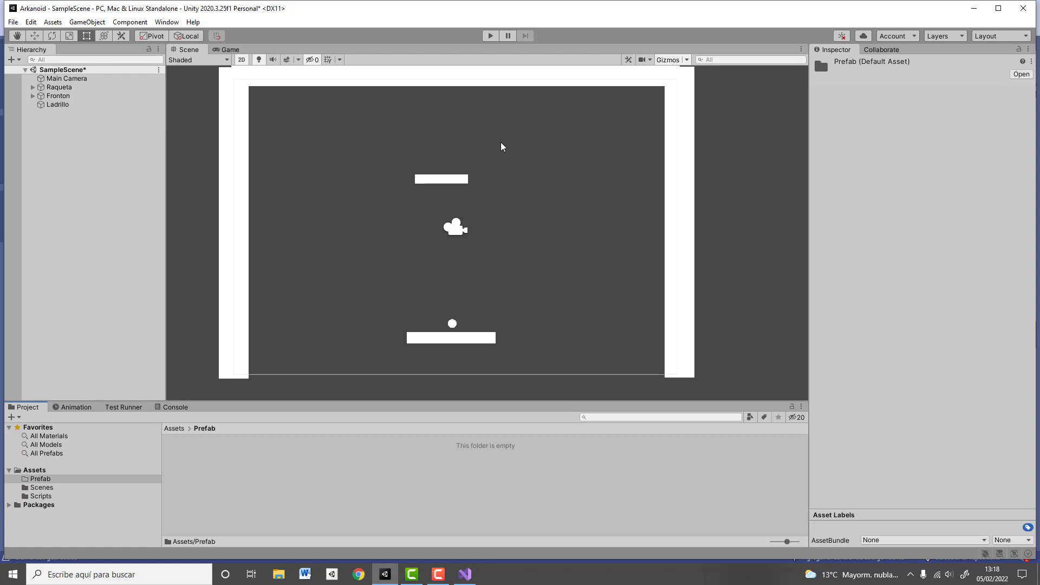
Save Ladrillo as a prefab in Prefab and remove the brick from the scene.
left_click_drag(75, 108, 244, 481)
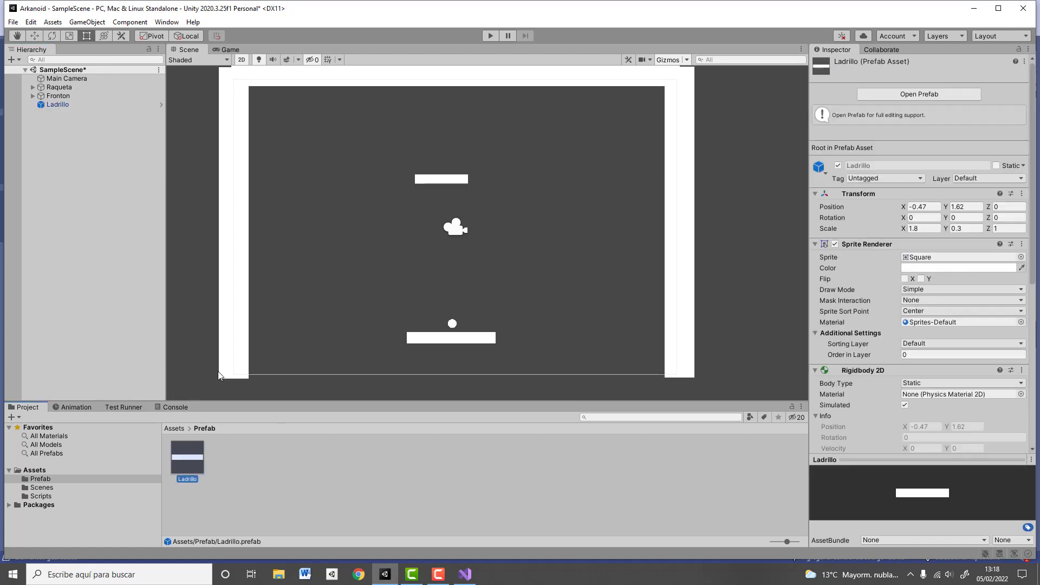
left_click(74, 107)
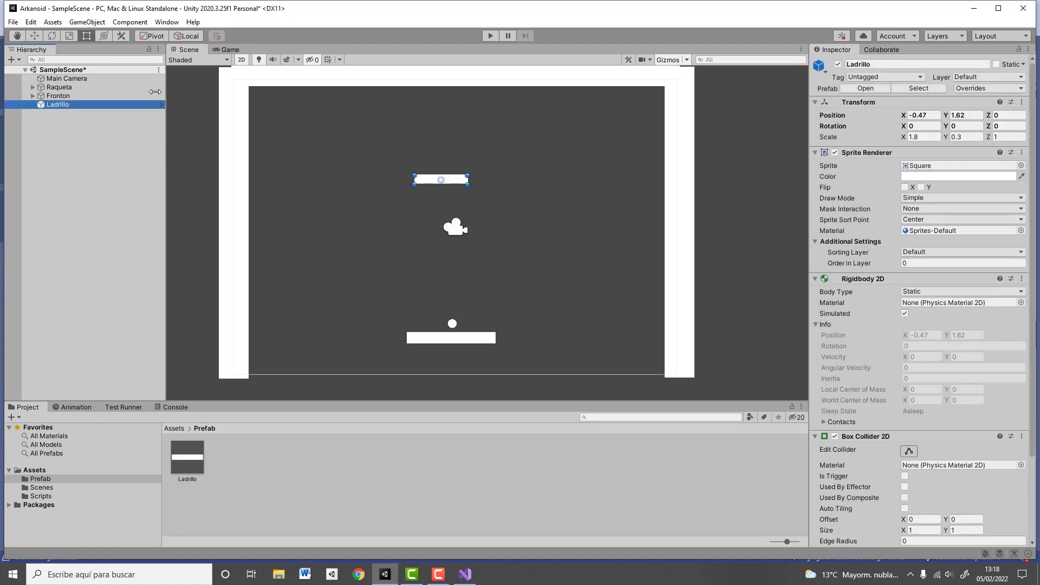
left_click(31, 174)
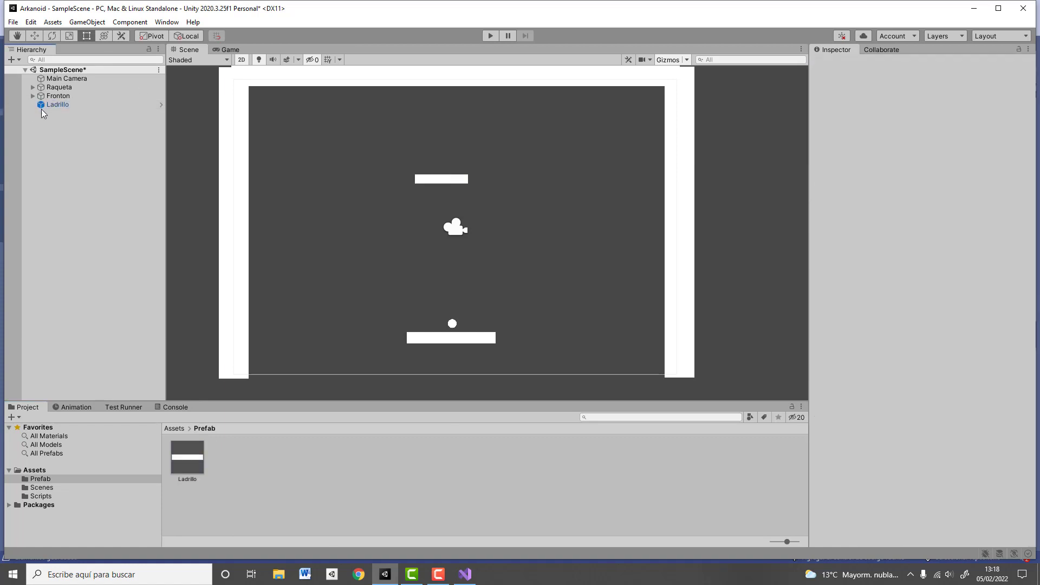
left_click(41, 108)
key("Delete")
left_click_drag(195, 455, 157, 126)
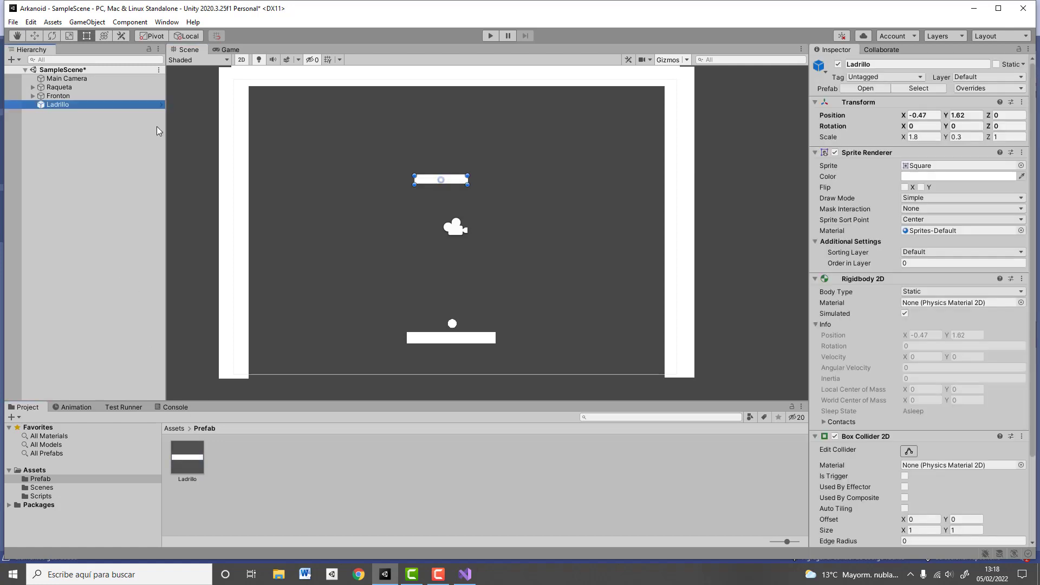
key("Delete")
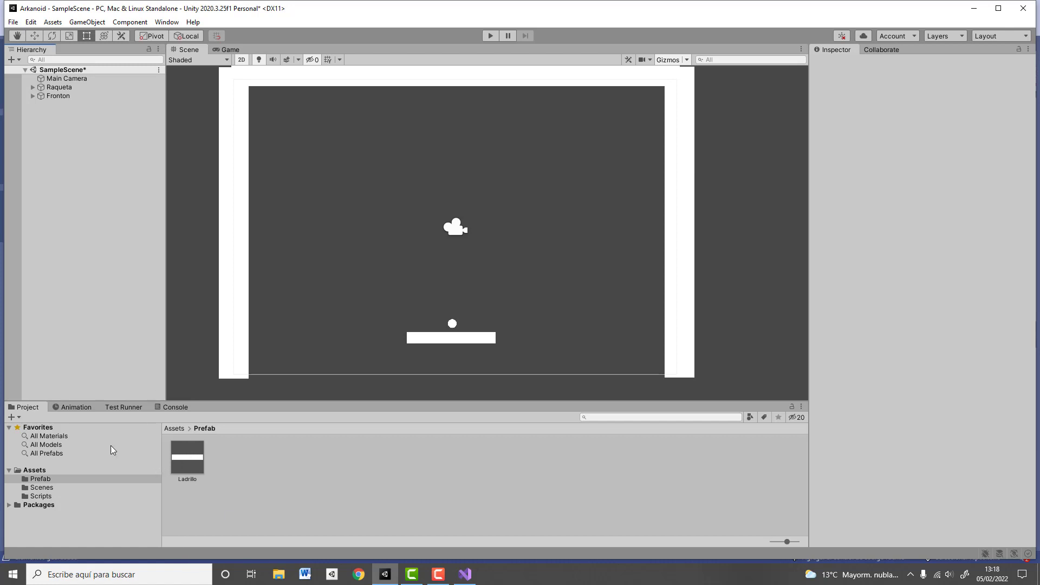
left_click(41, 496)
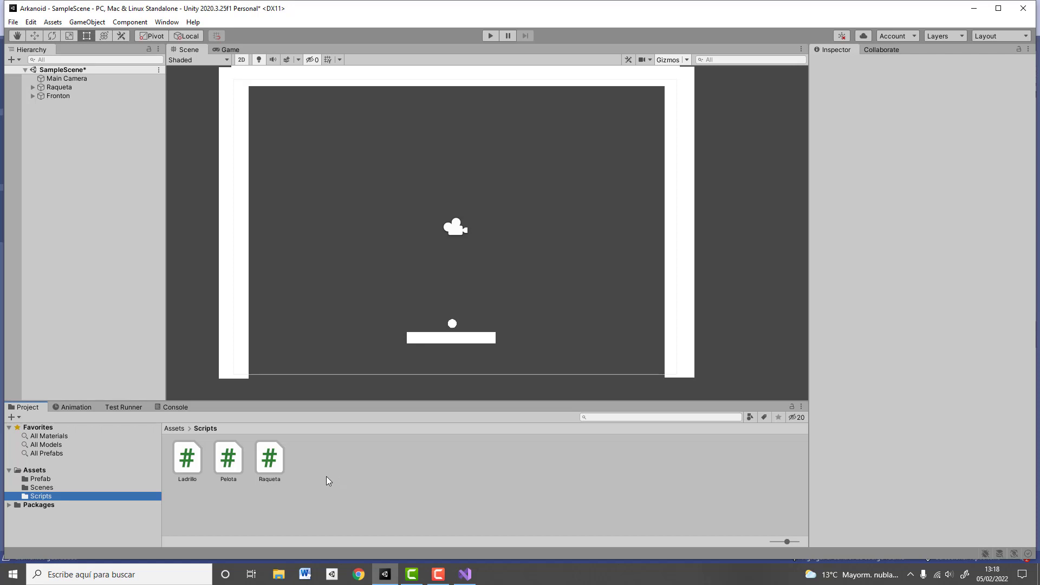
Create a C# script named ParedManager via Create > C# Script in Scripts.
right_click(326, 476)
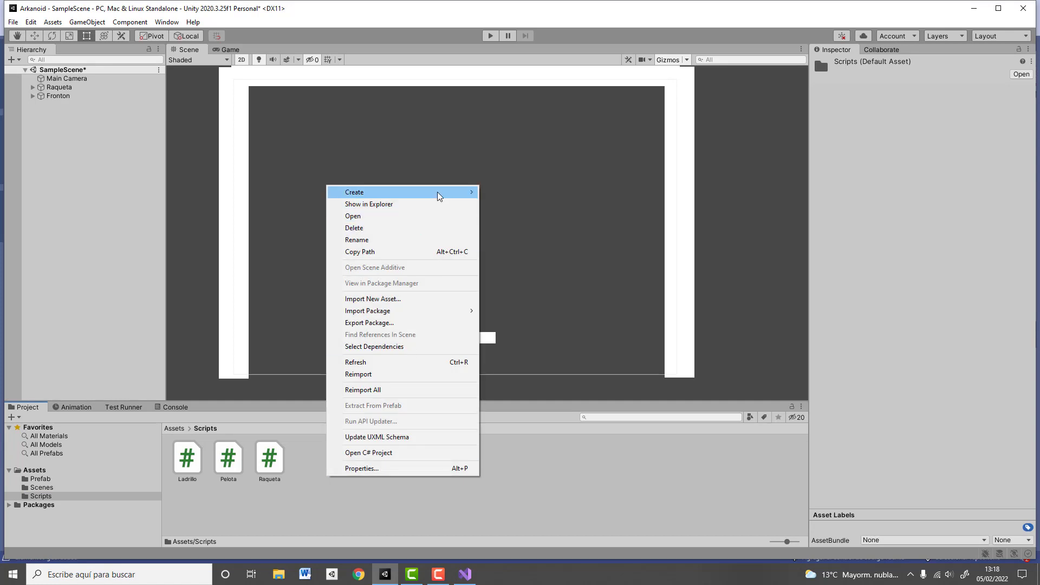
mouse_move(438, 194)
left_click(524, 163)
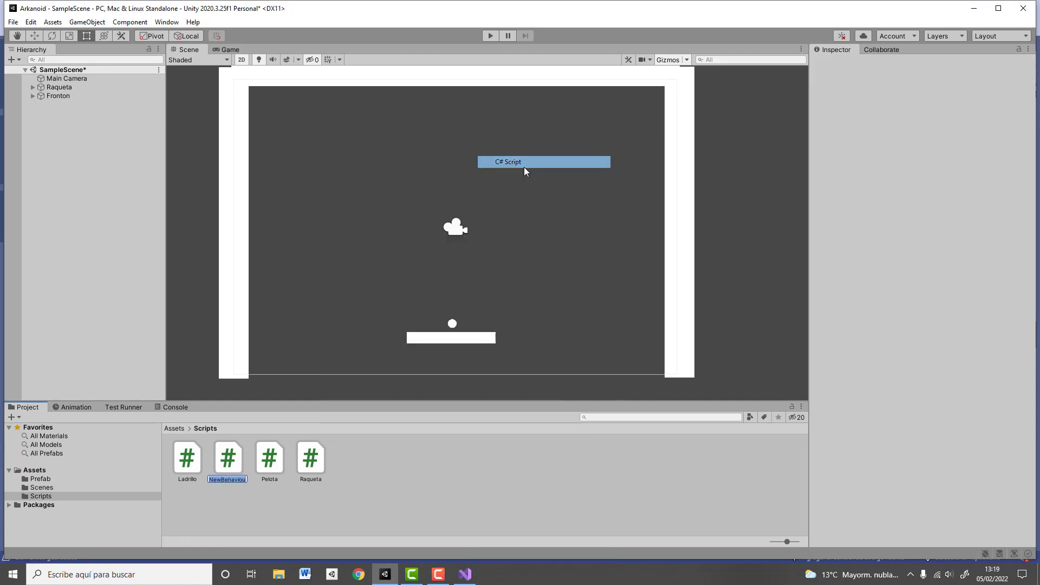
type("Pared")
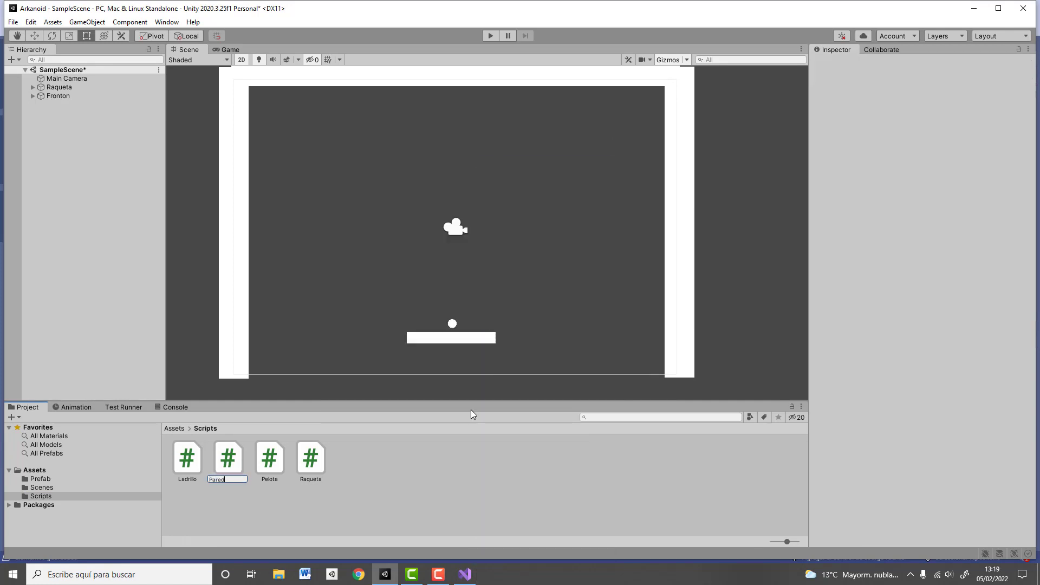
type("r")
key("Return")
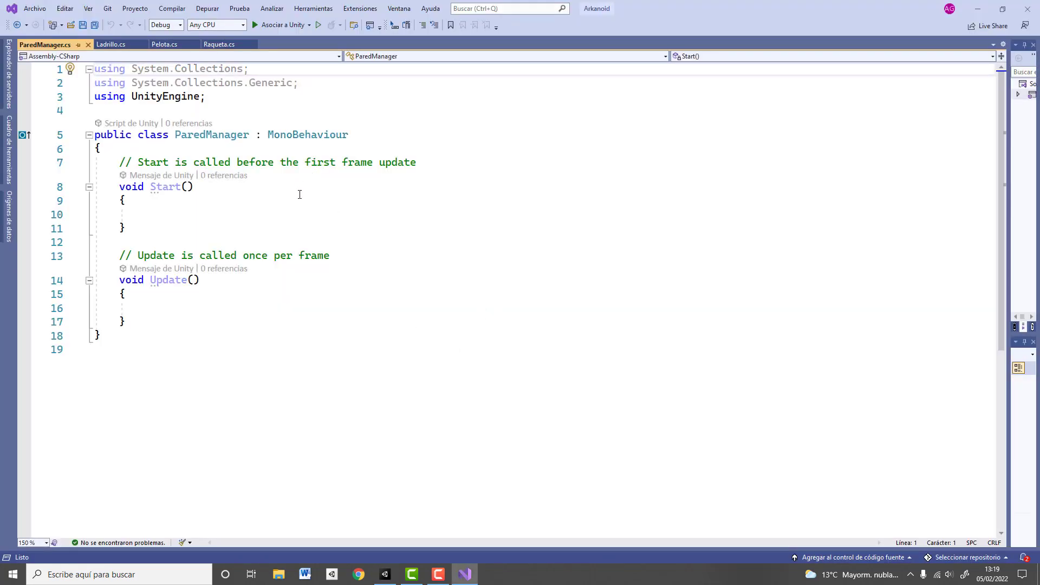
Declare public int filas, public int columnas and public float espacio in ParedManager.
left_click(161, 151)
key("Return")
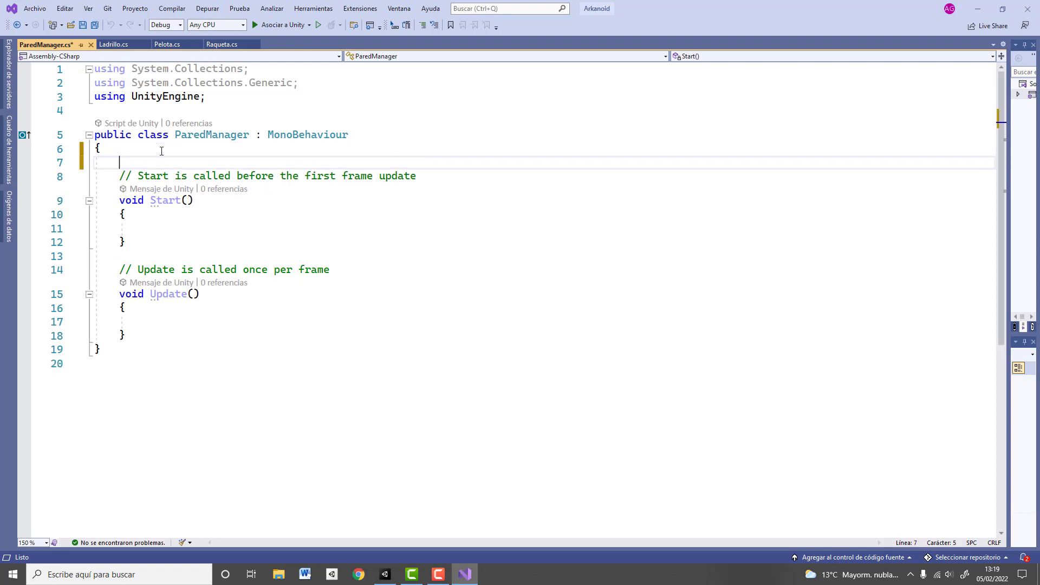
key("Return")
key("Up")
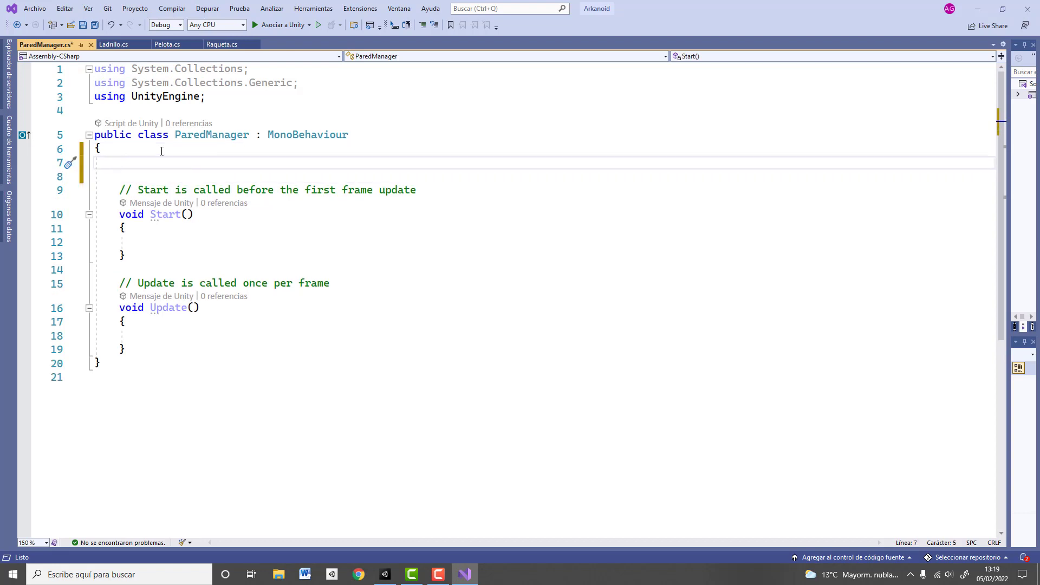
type("public ")
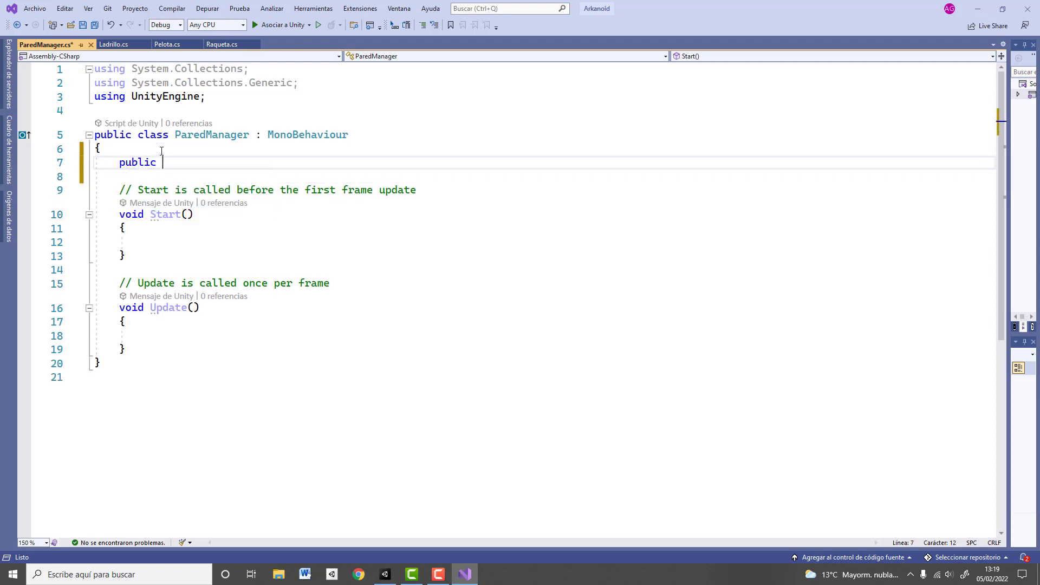
type("int ")
type("filas;")
key("Return")
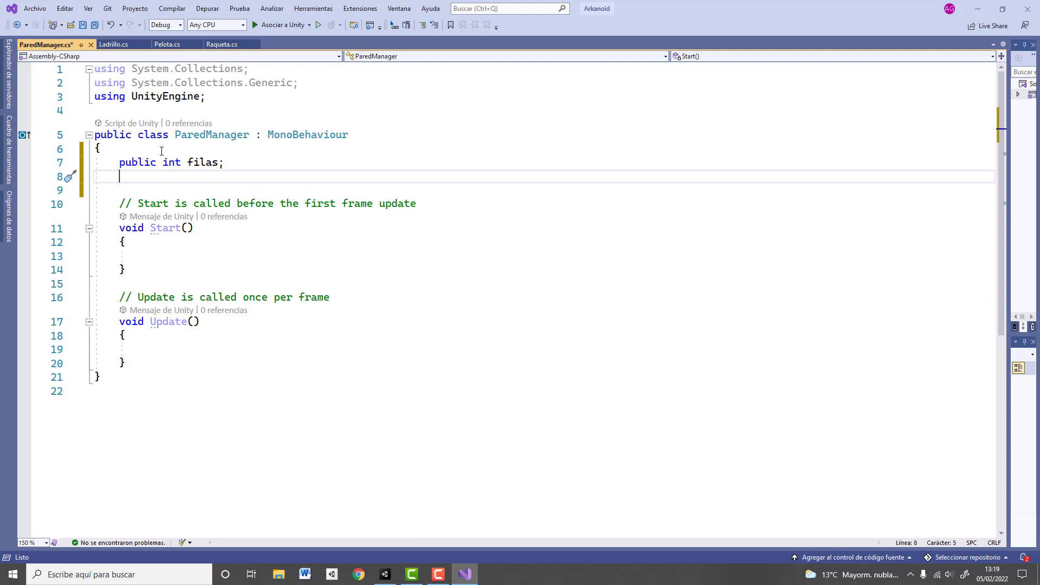
type("public int ")
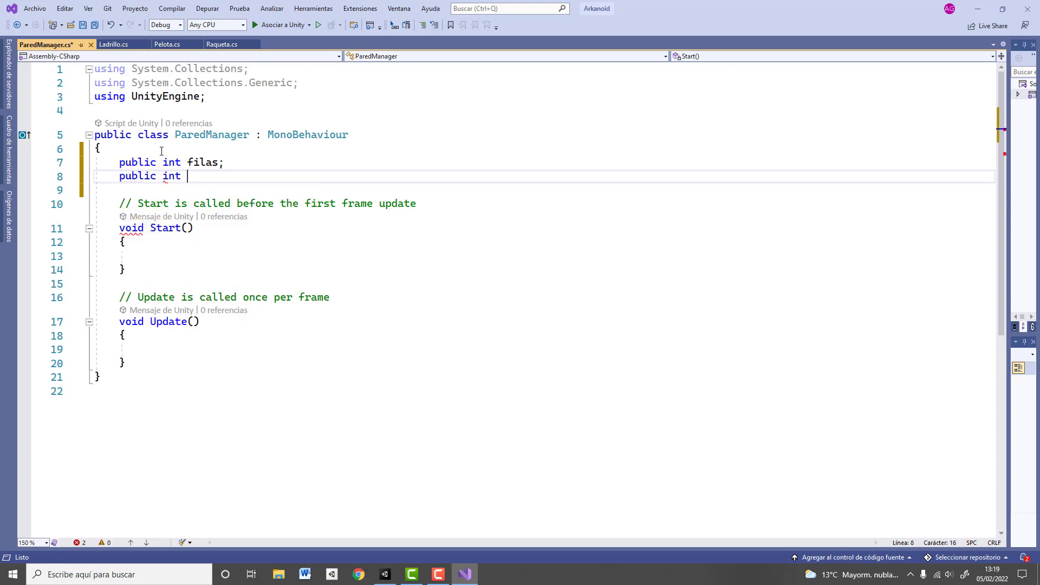
type("columnas;")
key("Return")
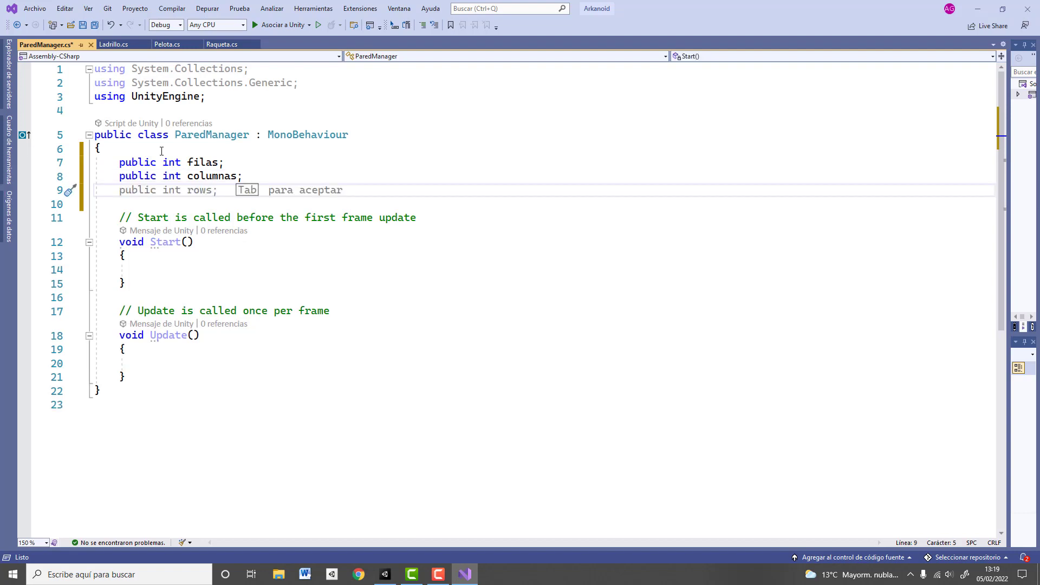
type("p")
type("ublic fl")
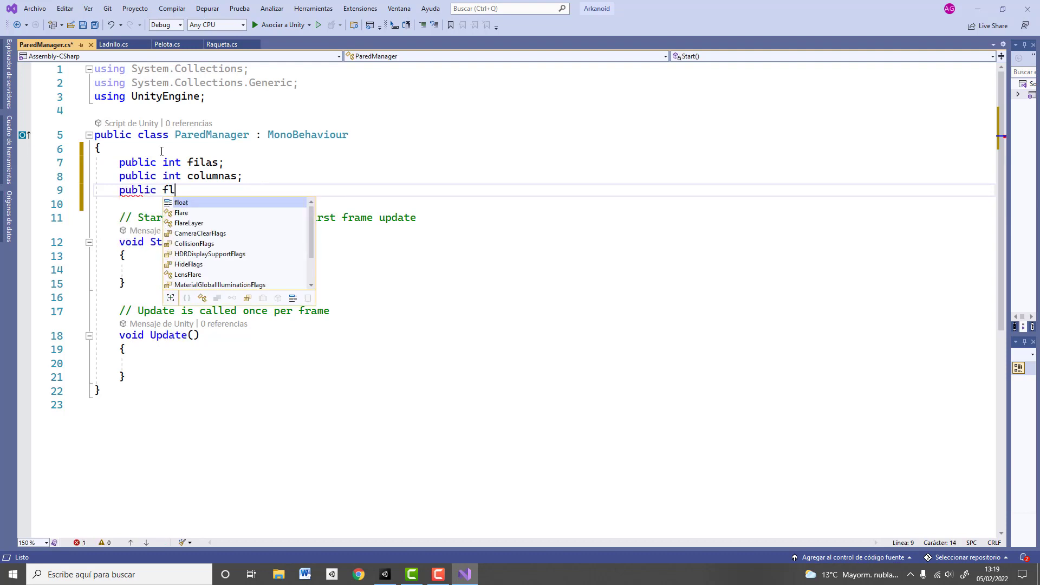
type("oat espcio")
key("BackSpace")
key("BackSpace")
key("BackSpace")
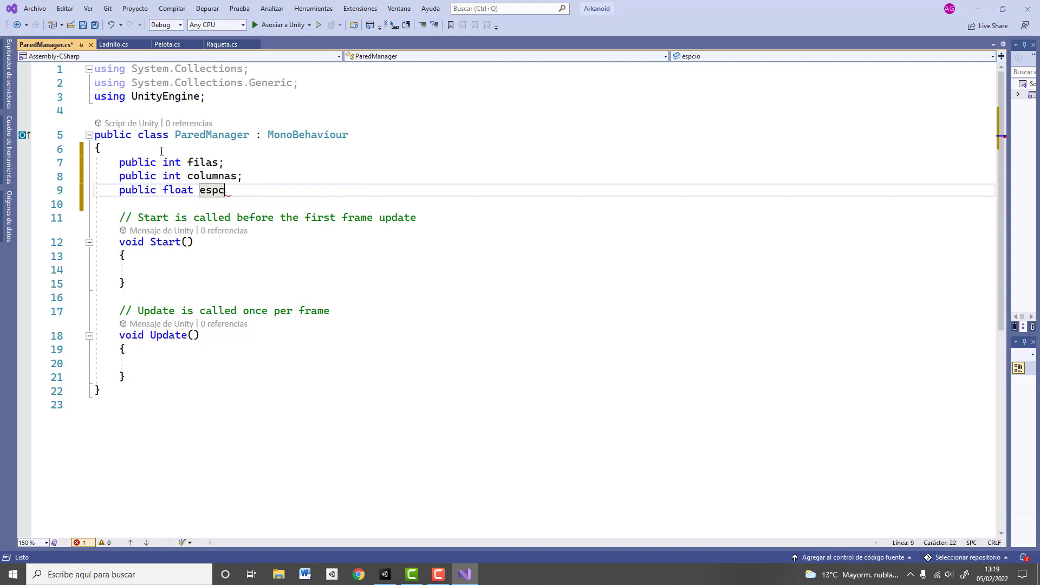
type("acio;")
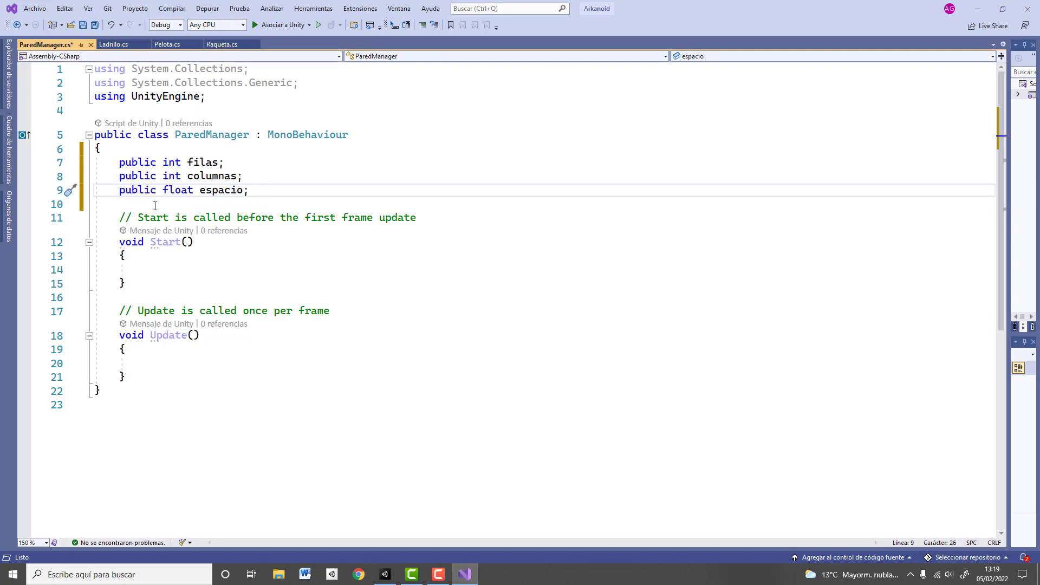
Add a public GameObject ladrillo field below them.
left_click(288, 206)
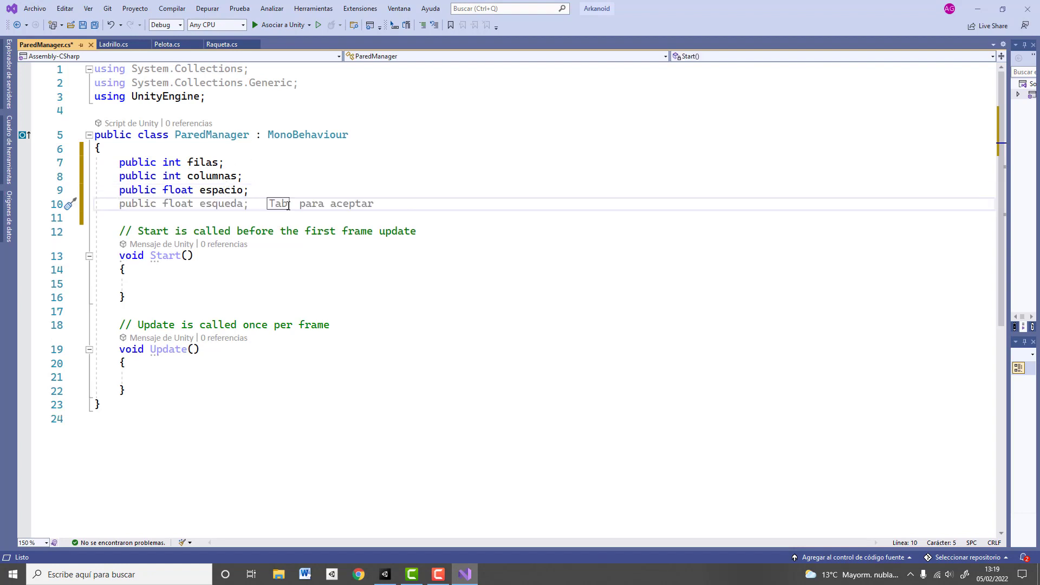
key("Return")
type("p")
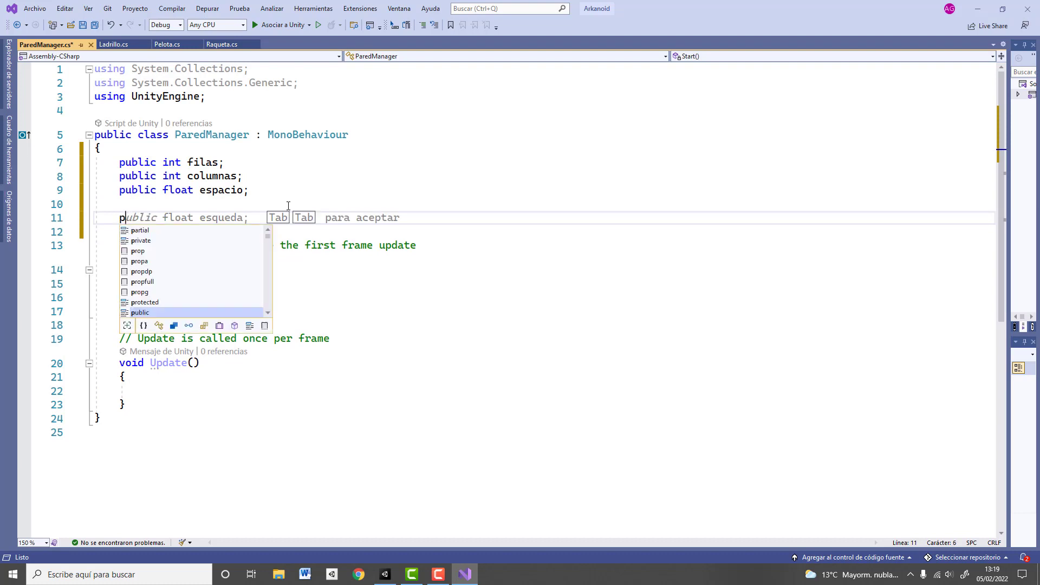
type("ublic GameO")
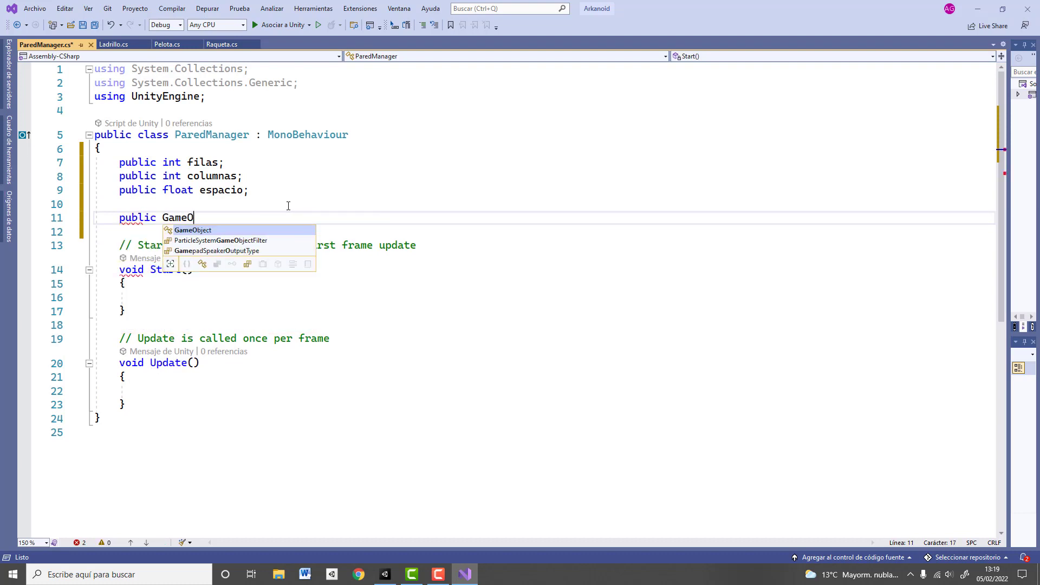
type("bject ")
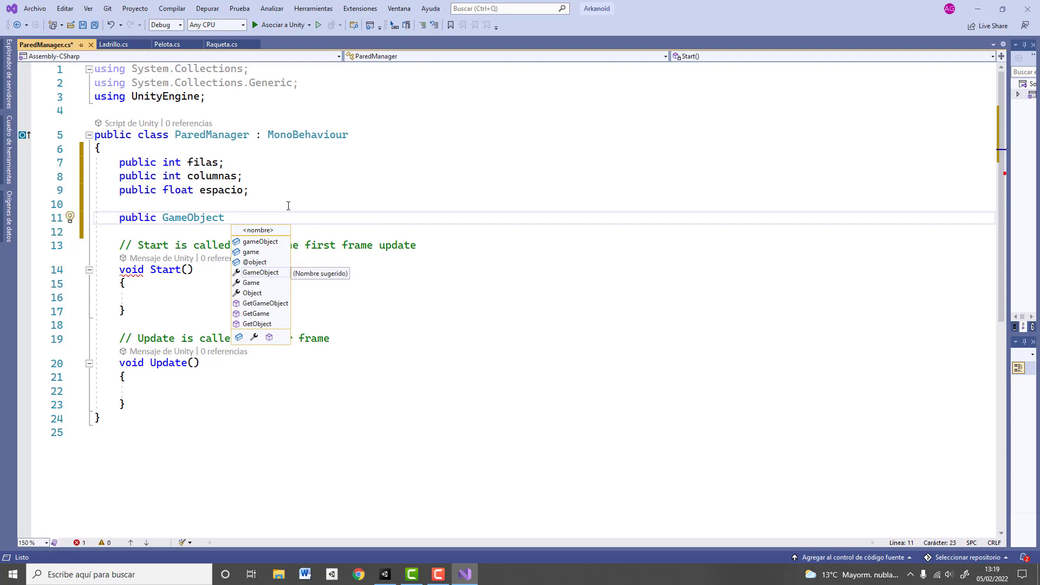
type("ladrillo;")
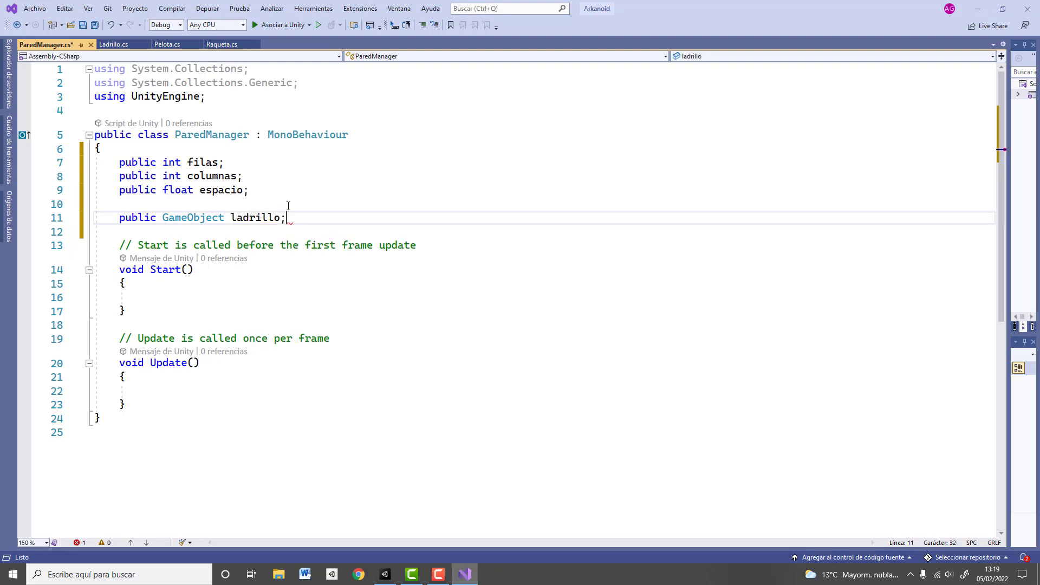
key("Return")
key("Return")
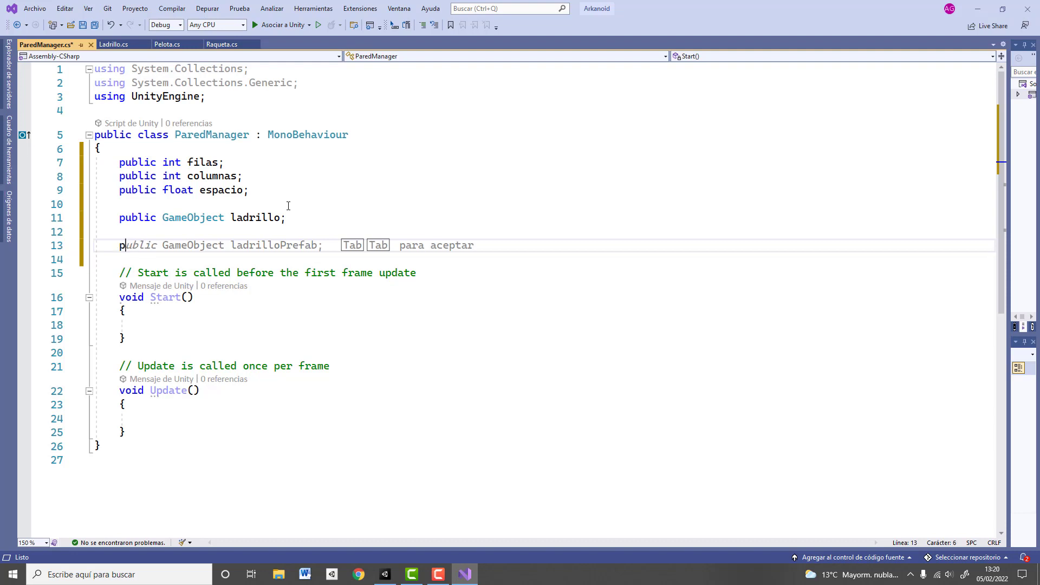
Declare public List<GameObject> pared = new List<GameObject>(); in ParedManager.
type("public Lis")
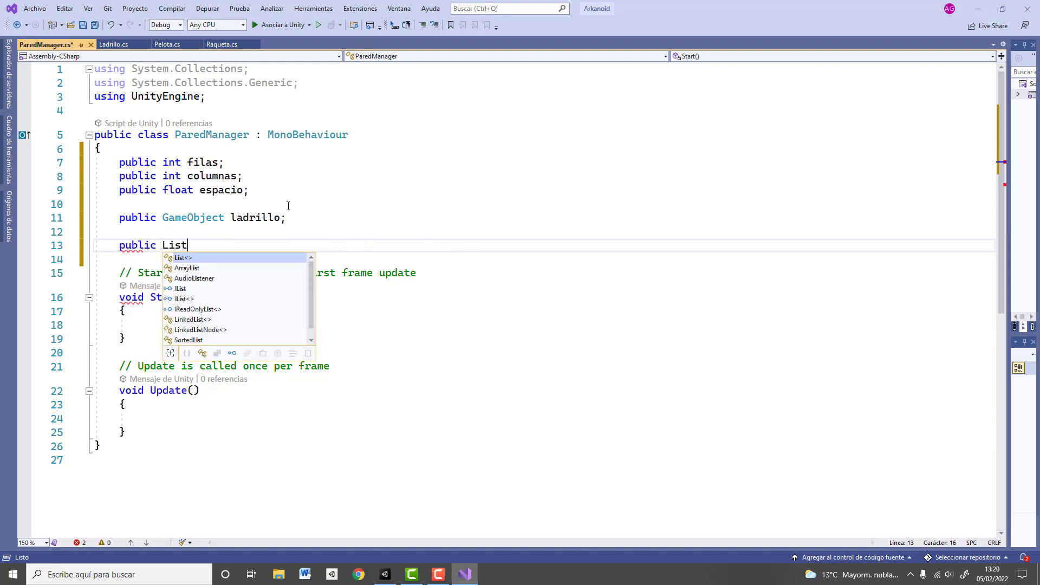
type("t")
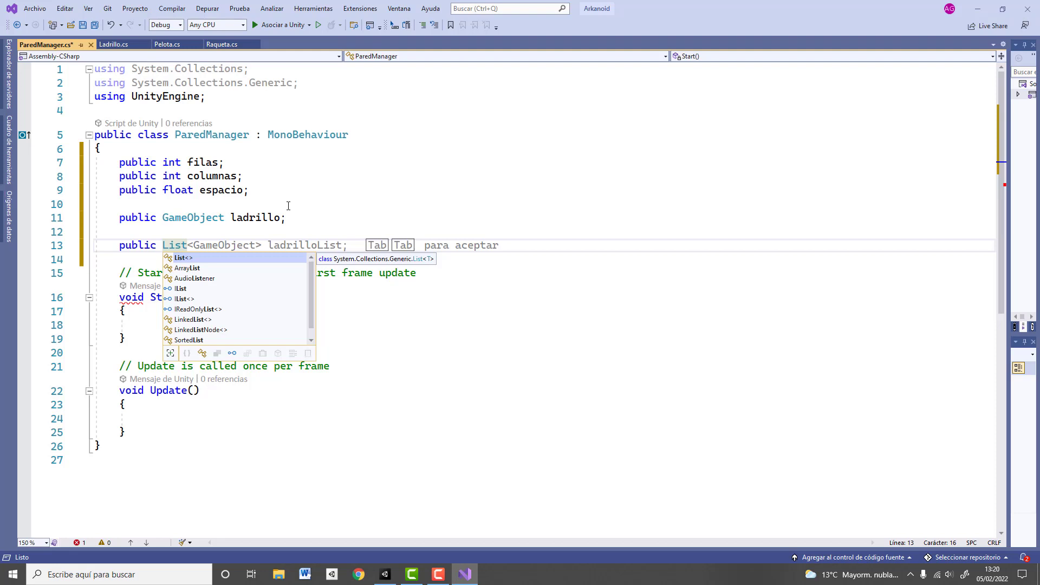
type("<")
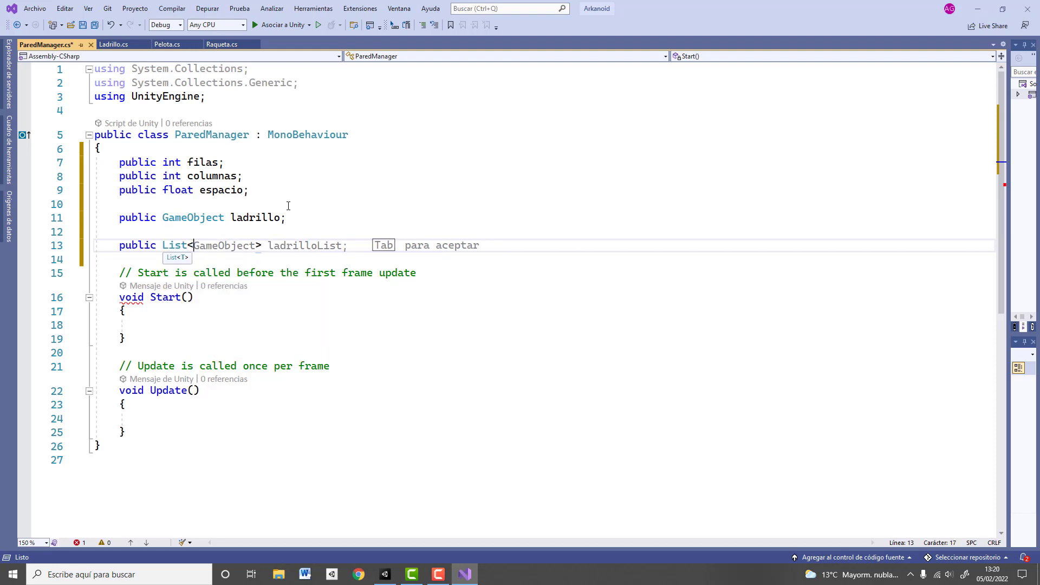
type("Gam")
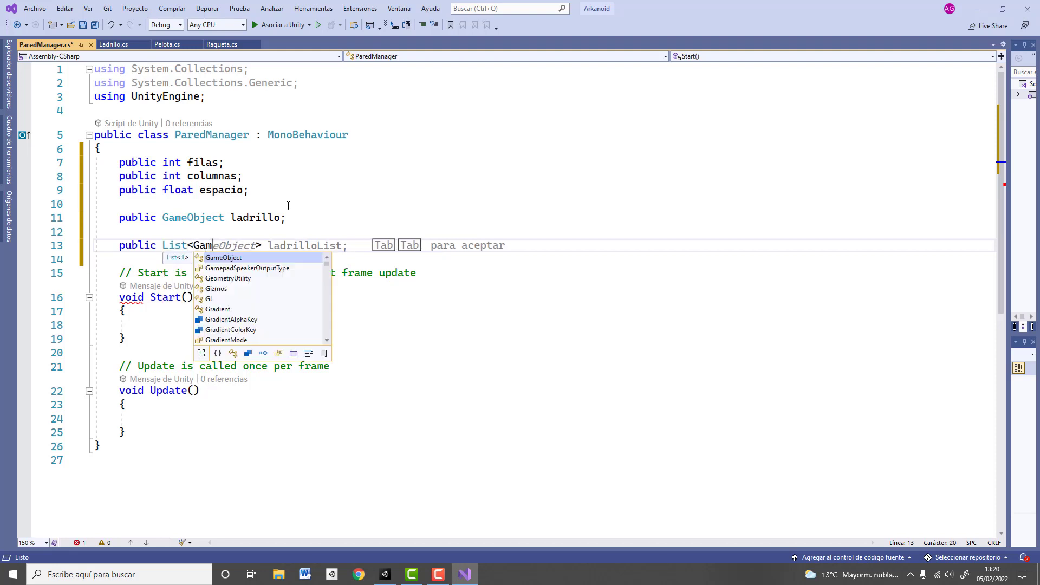
type("eObject")
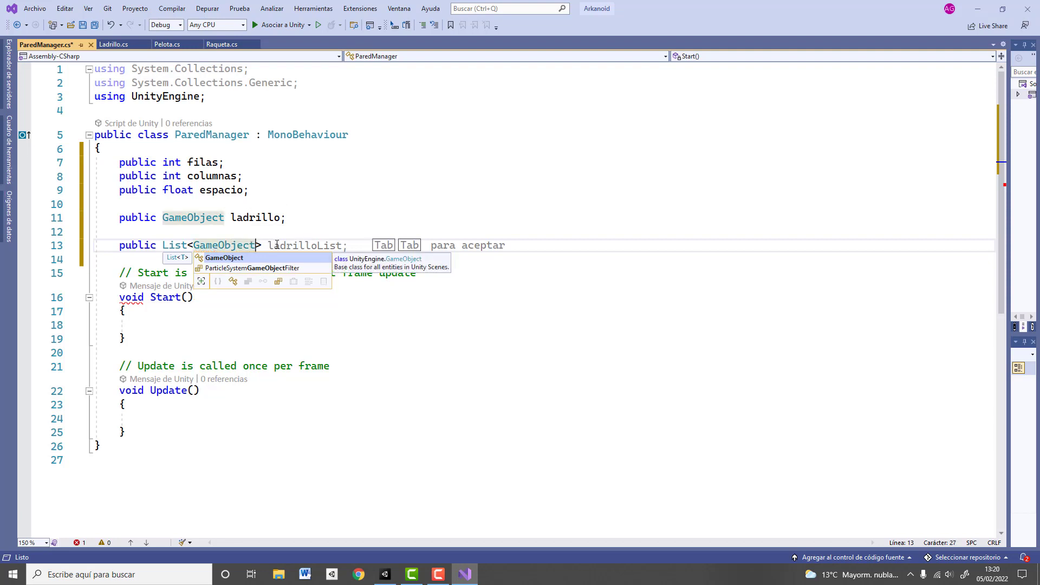
type("> pared ")
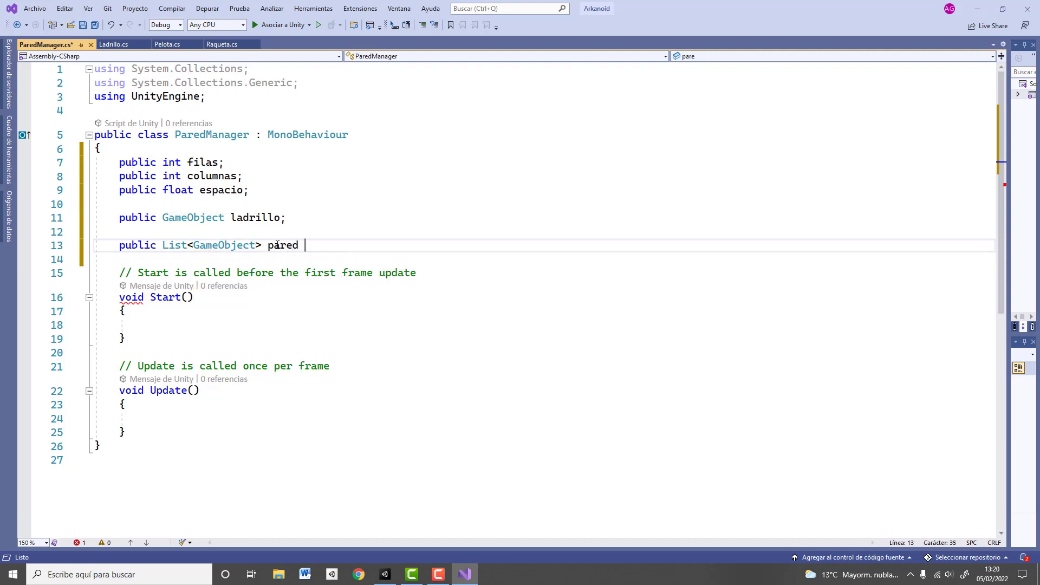
type("= n")
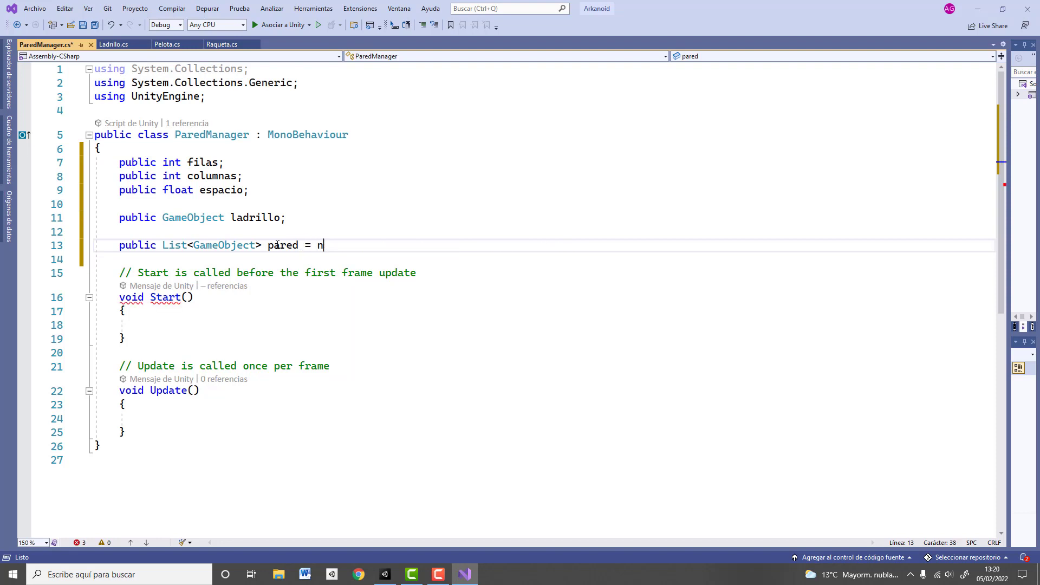
type("ew List<GameObject>")
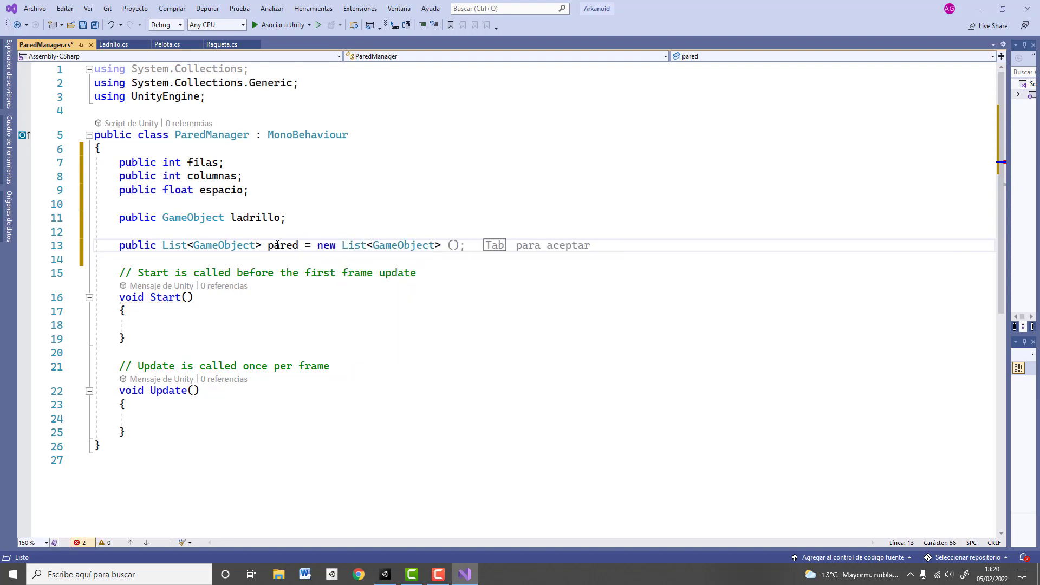
key("BackSpace")
type("<")
key("BackSpace")
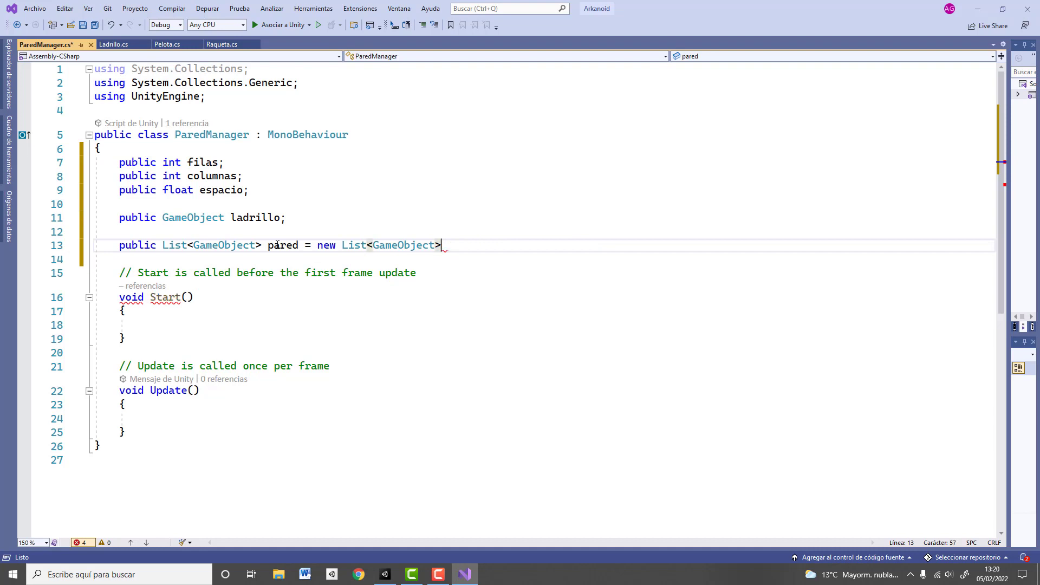
type("();")
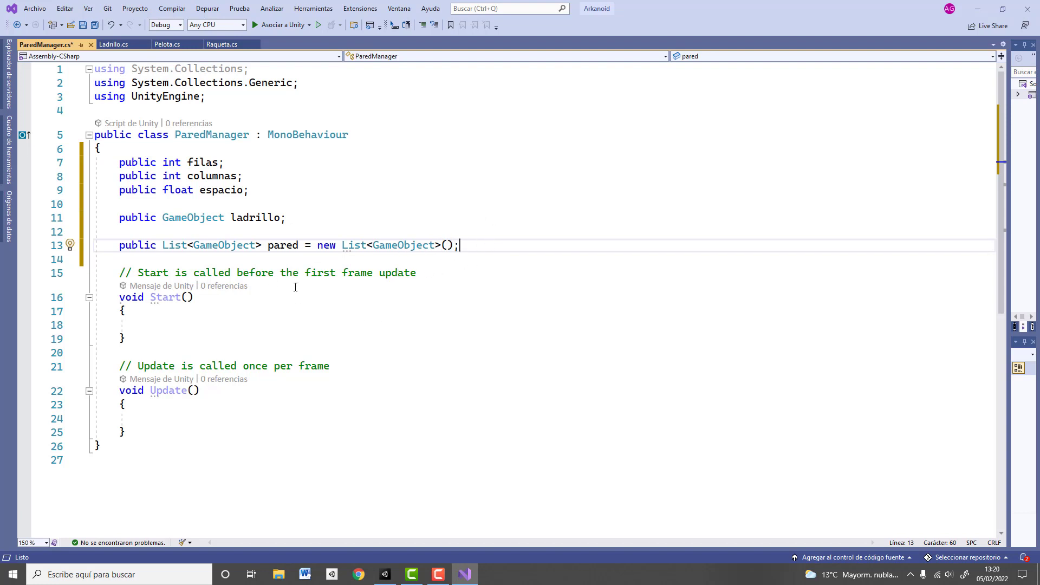
Start a public void CrearNivel() method below the Update method.
scroll(165, 416, "down", 2)
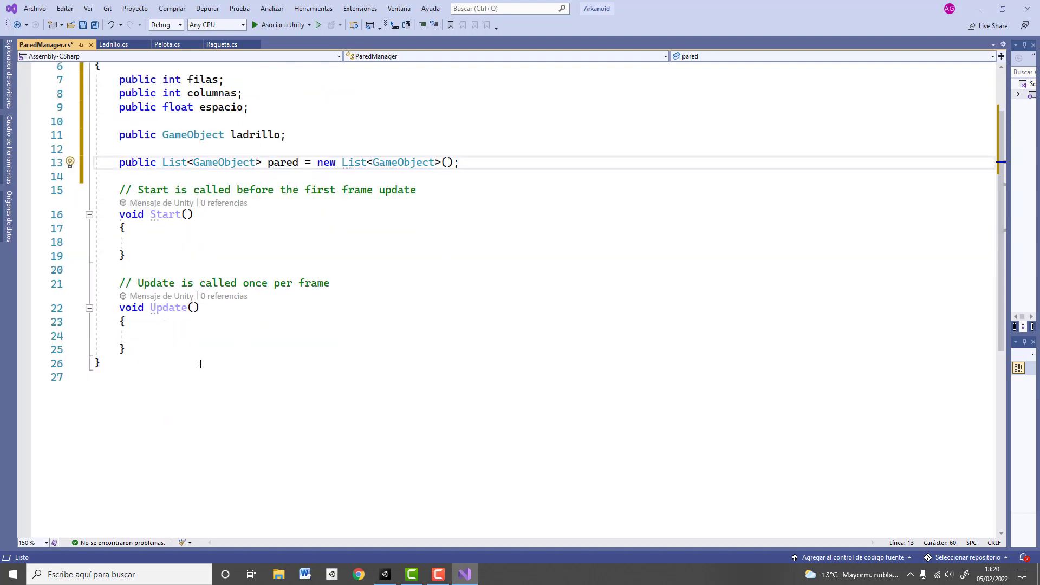
left_click(143, 352)
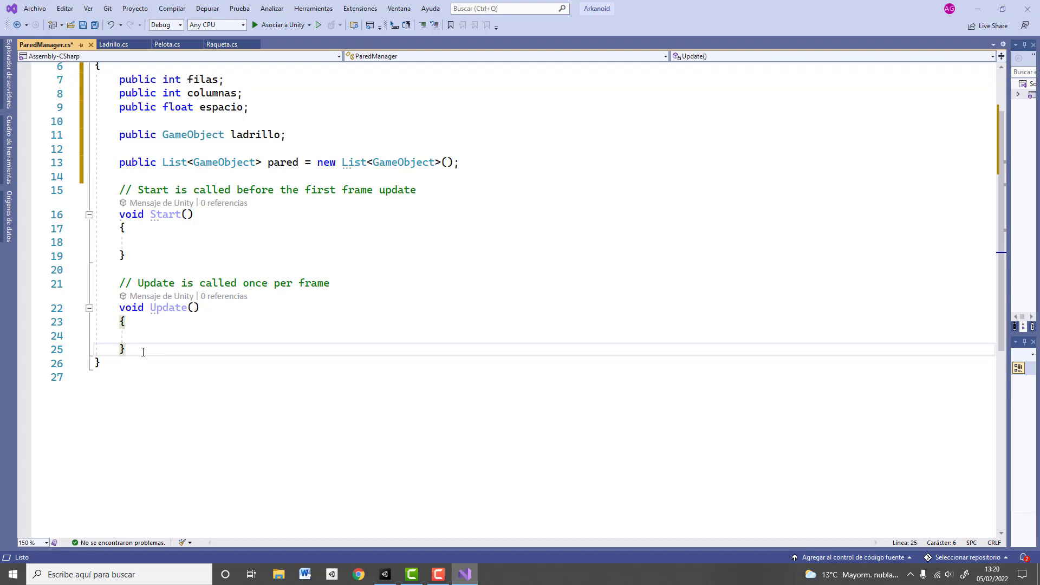
key("Return")
key("Return")
type("public vo")
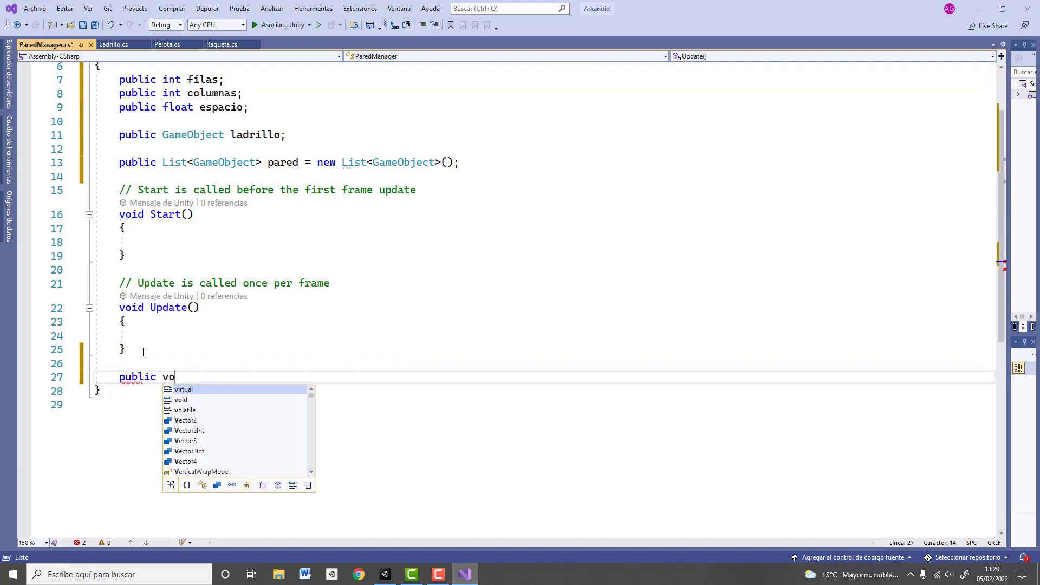
type("id CrearNi")
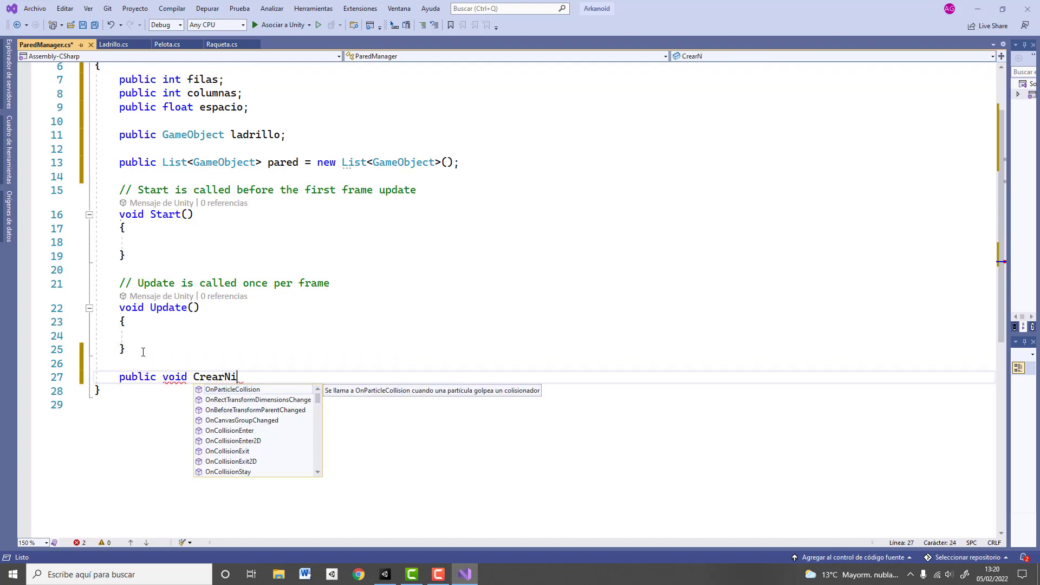
type("vel()")
Give CrearNivel a body containing foreach(GameObject ladrillo in pared) with an opened loop body.
key("Return")
type("{")
key("Return")
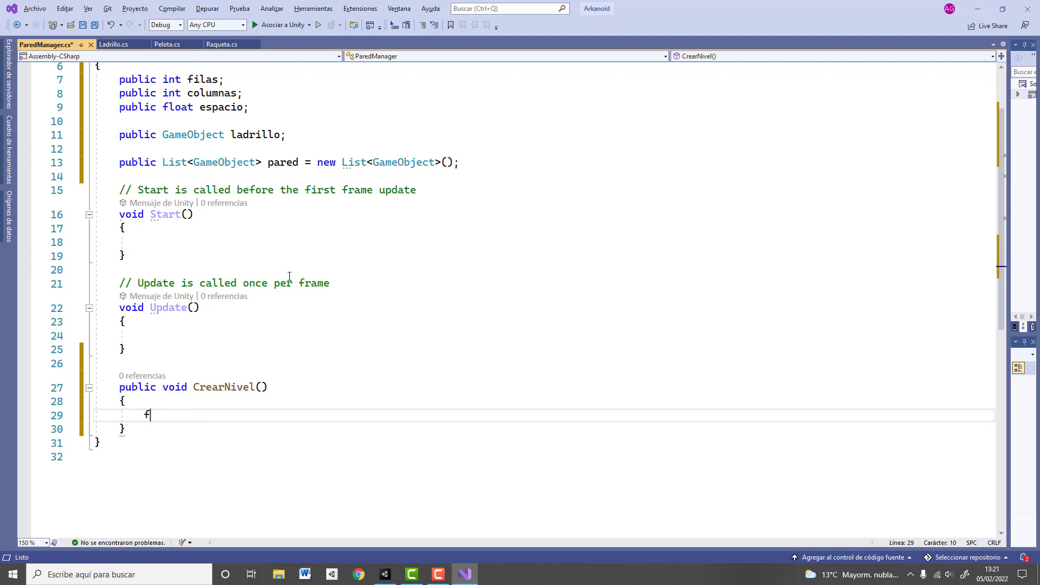
type("foreach")
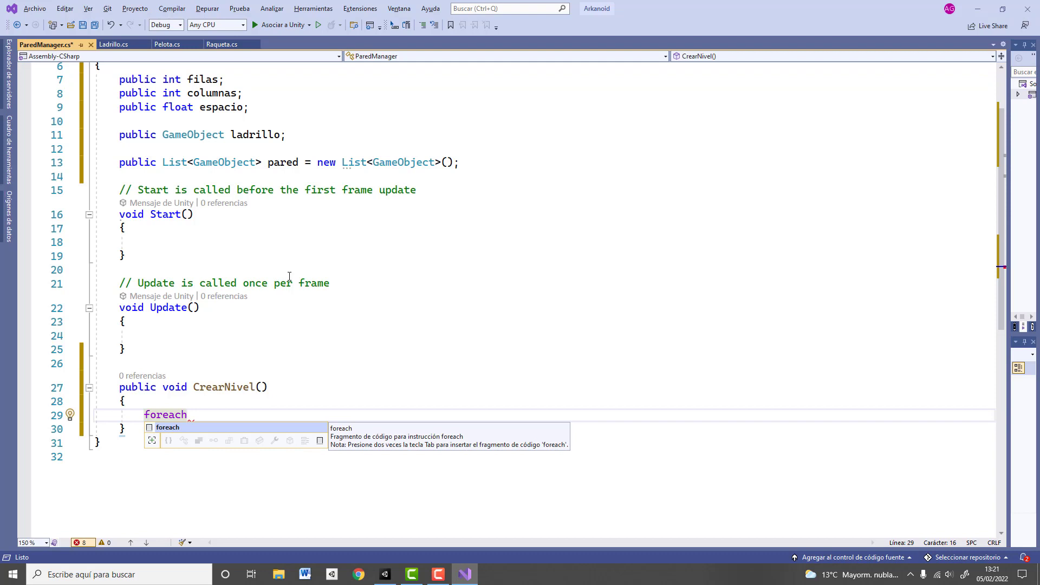
type("(")
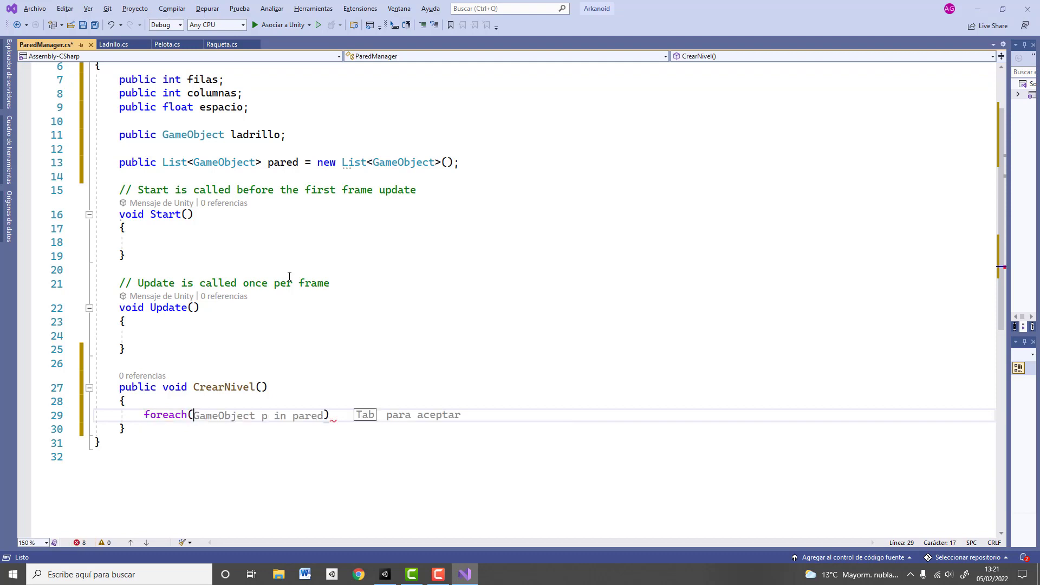
type("Gam")
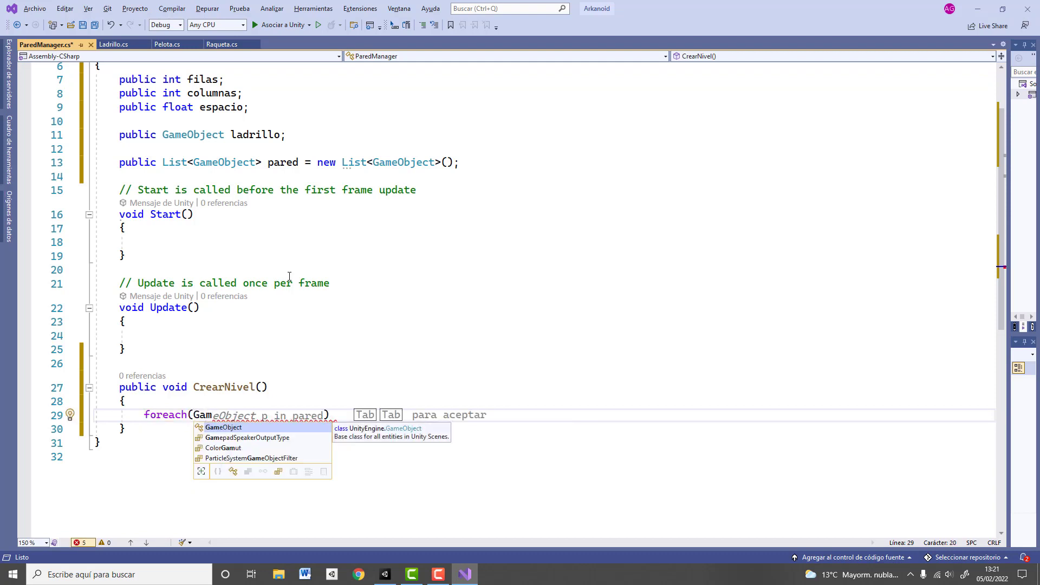
type("eobke")
key("BackSpace")
key("BackSpace")
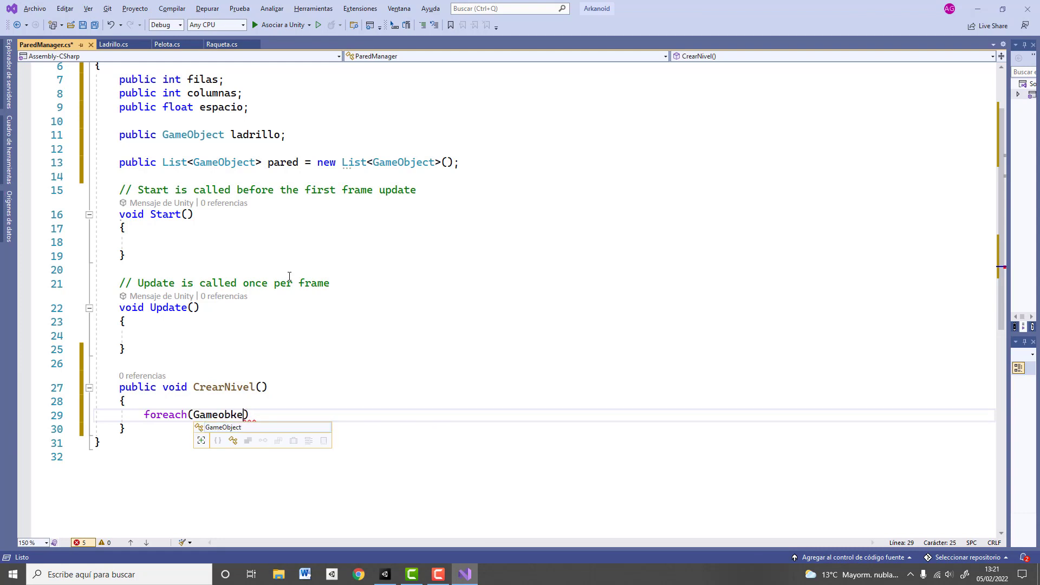
key("BackSpace")
key("BackSpace")
type("Object ladri")
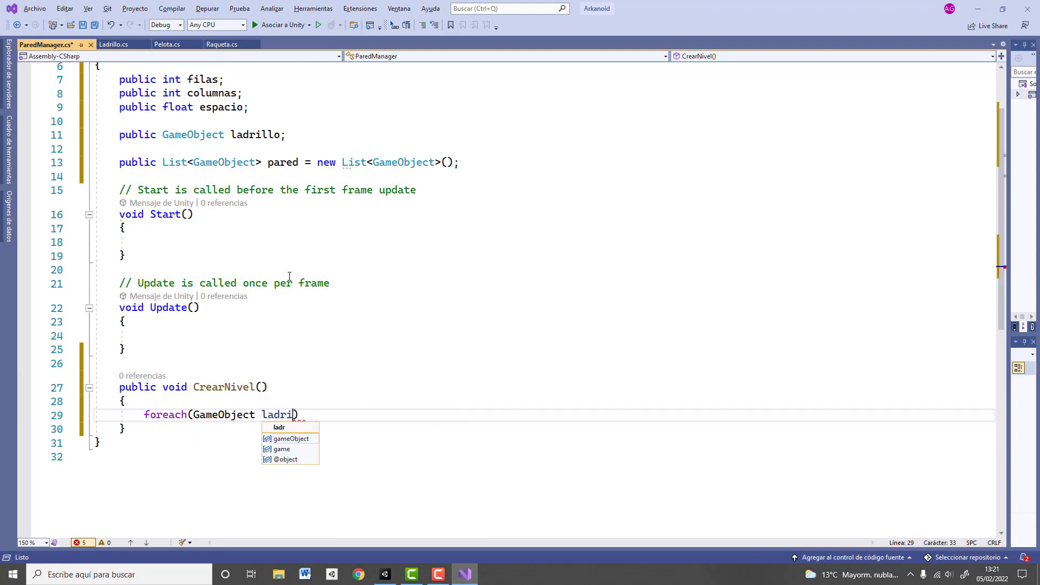
type("llo in pared")
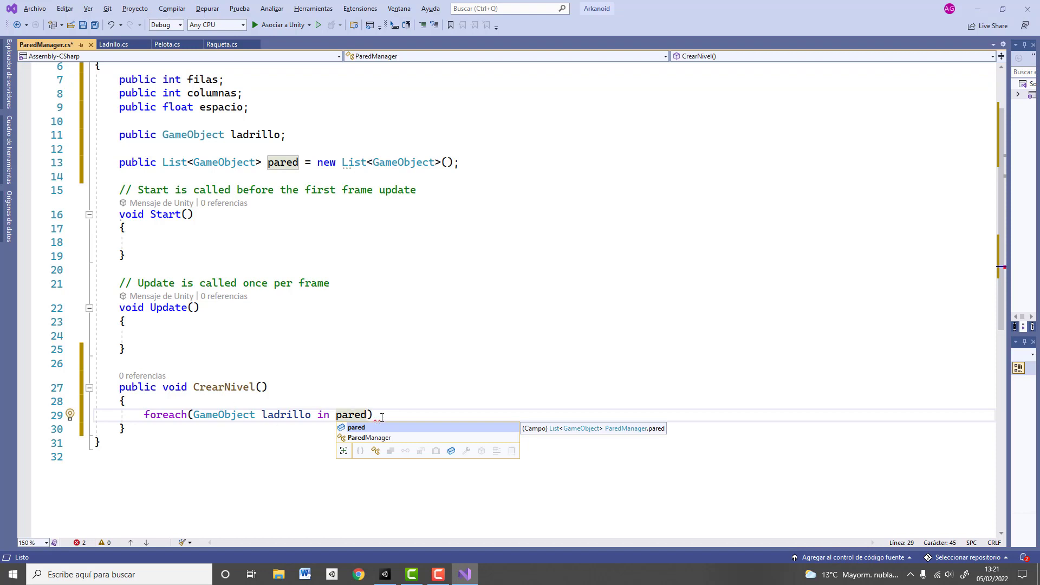
left_click(382, 417)
key("Return")
Add Destroy(ladrillo); inside the foreach loop body in CrearNivel.
type("{")
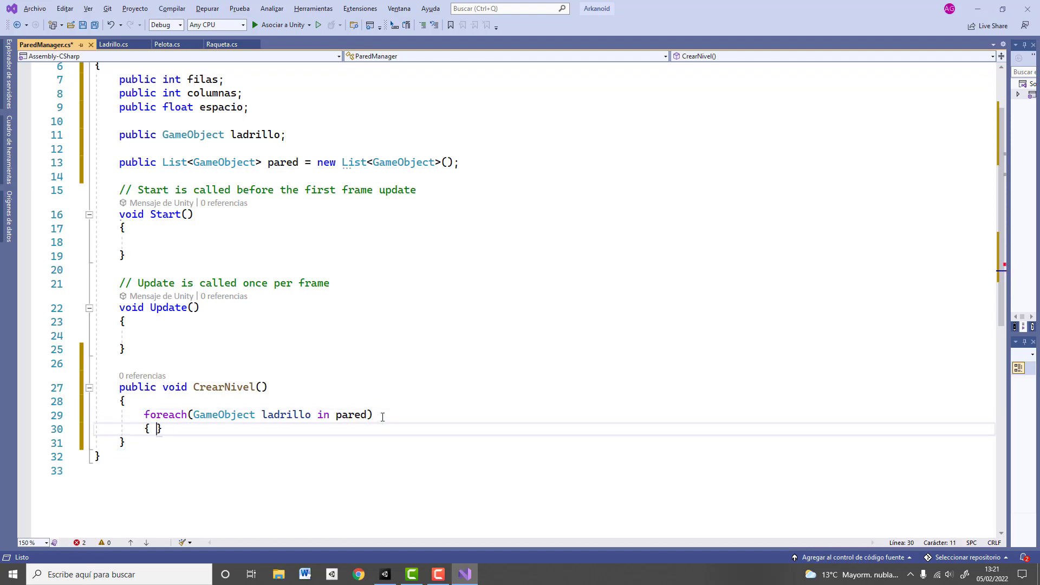
key("Return")
type("Destroy")
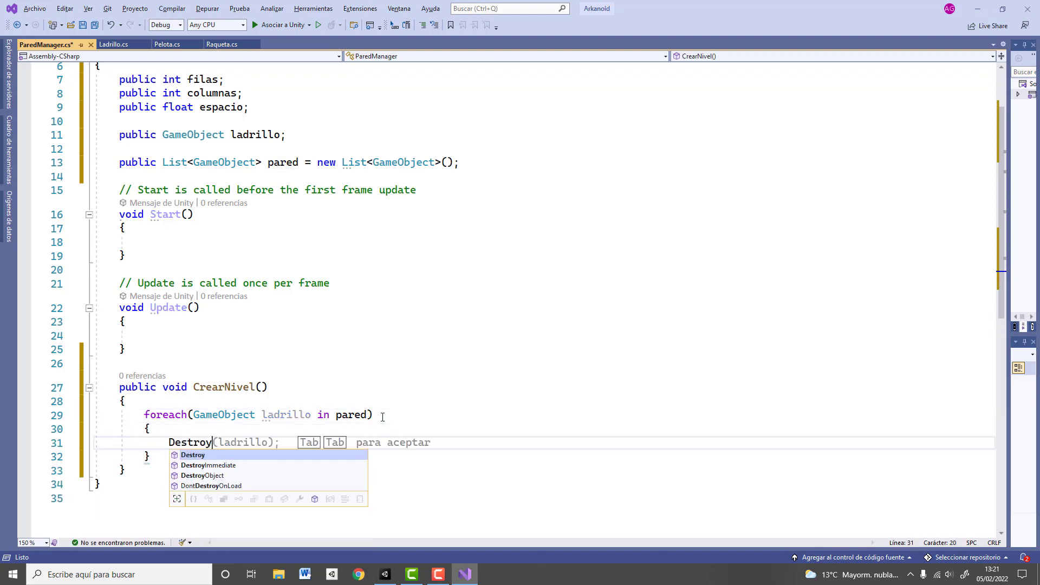
left_click(382, 417, "shift")
type("a")
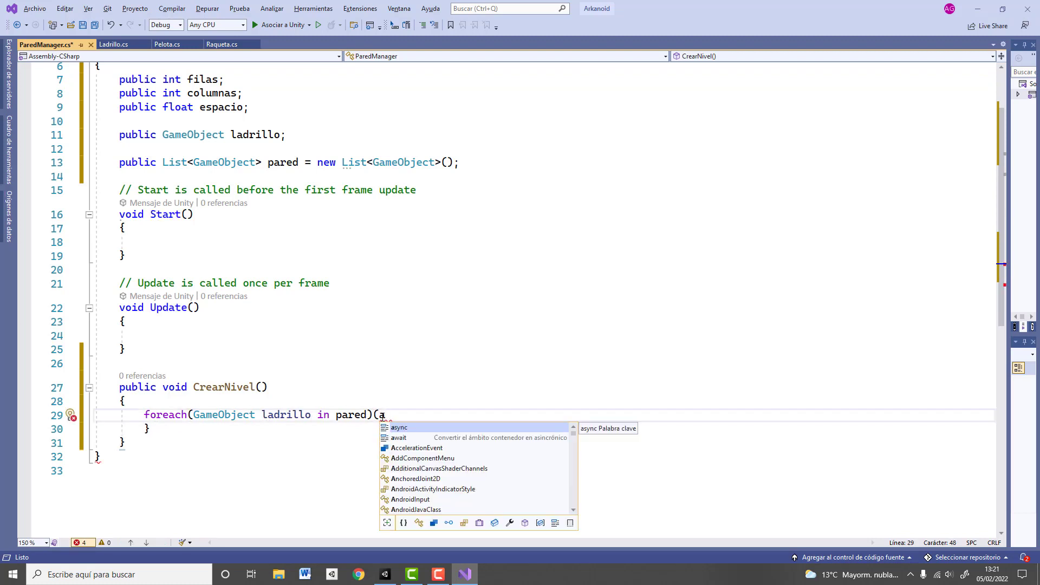
key("ctrl+z")
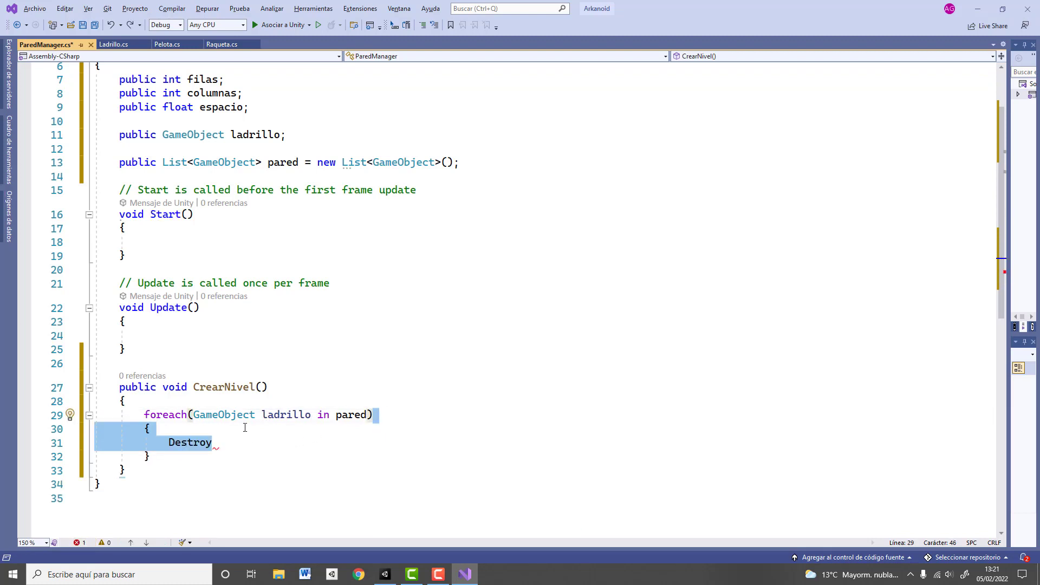
left_click(232, 443)
type("l")
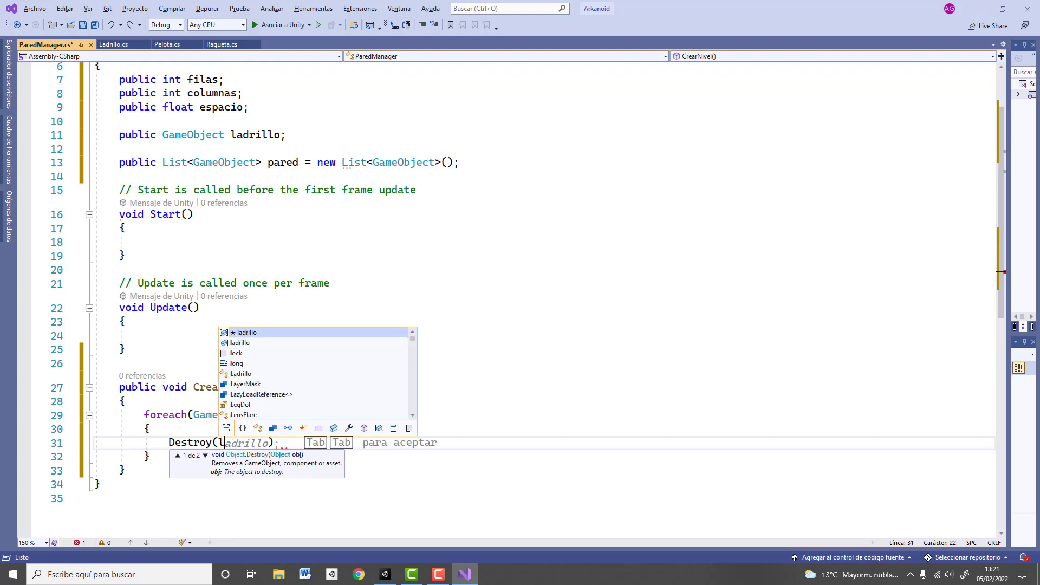
type("adrillo)")
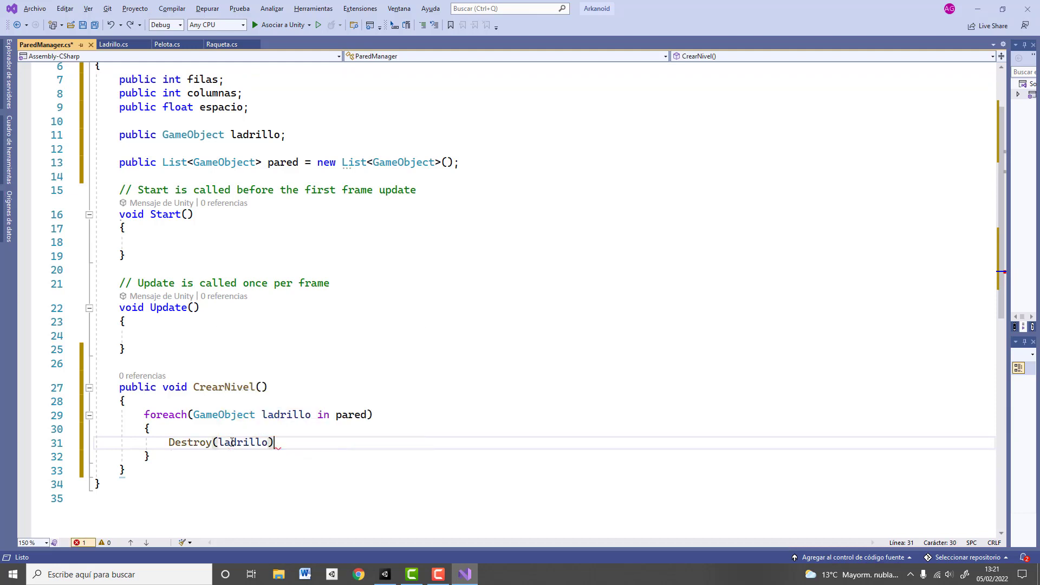
type(";")
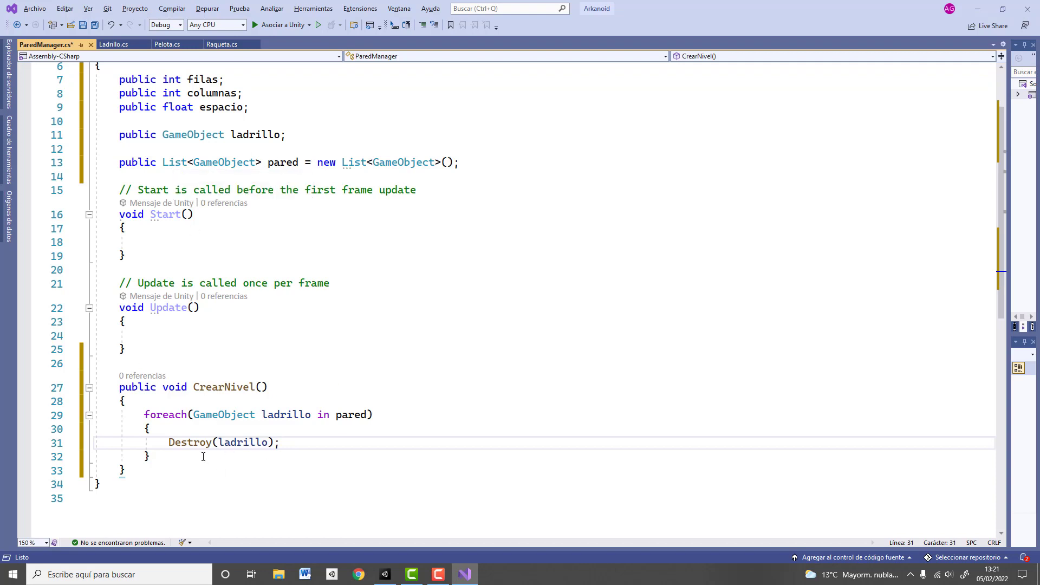
Add pared.Clear(); after the loop, followed by blank lines for more code.
left_click(181, 464)
left_click(168, 458)
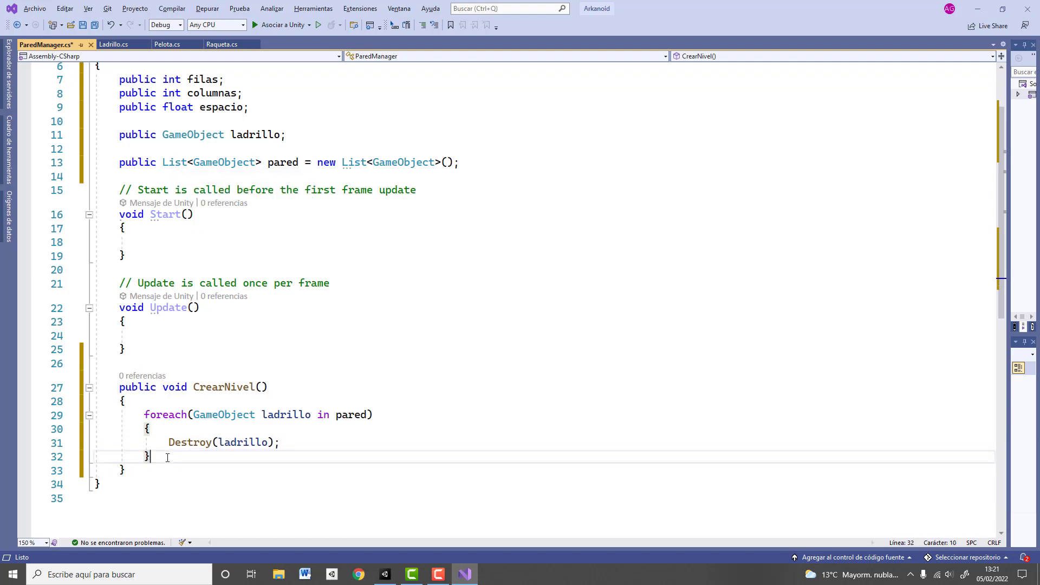
key("Return")
key("Return")
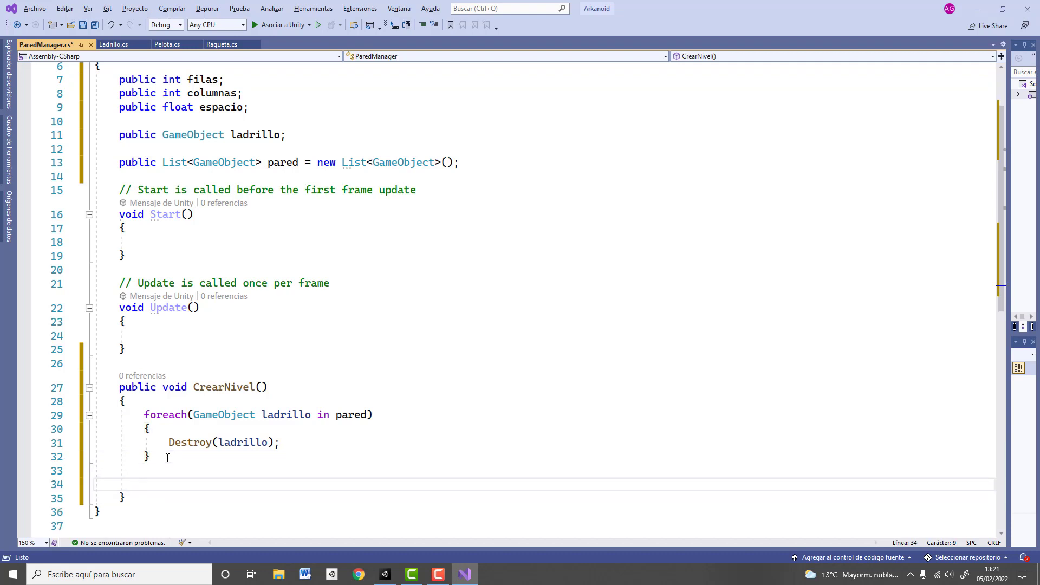
key("Up")
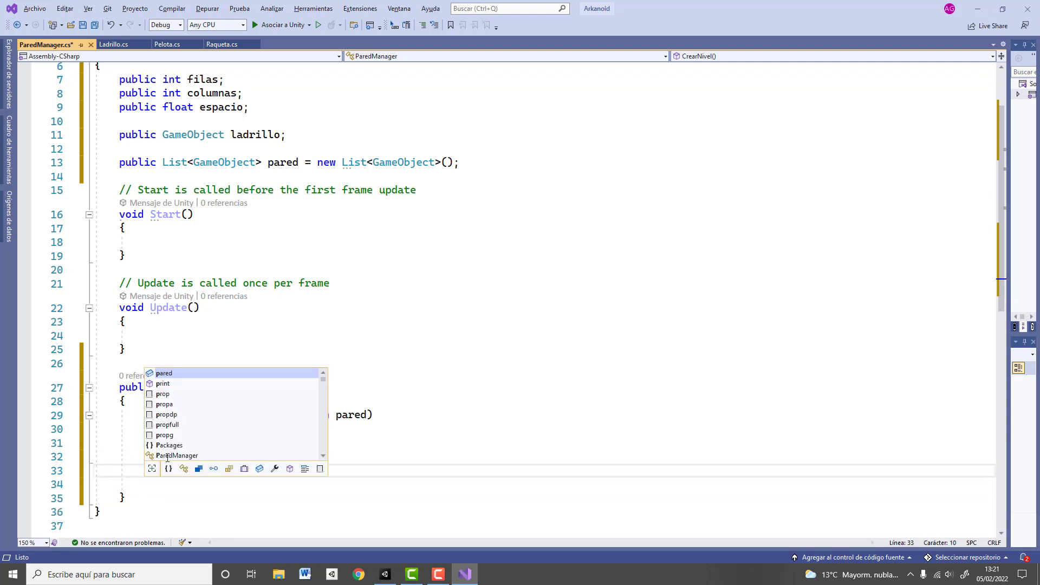
type("pared.")
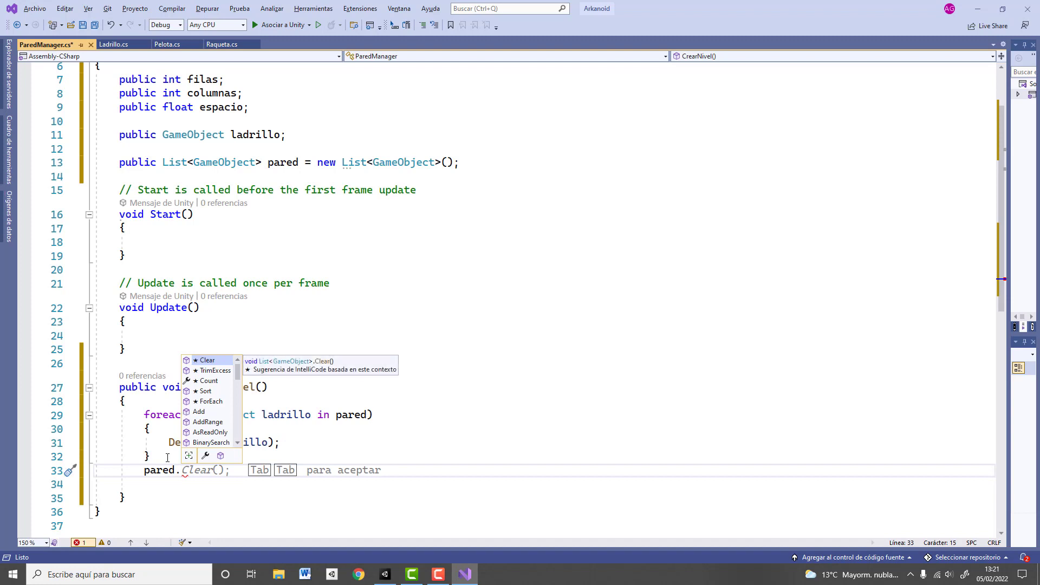
type("Clear")
key("Tab")
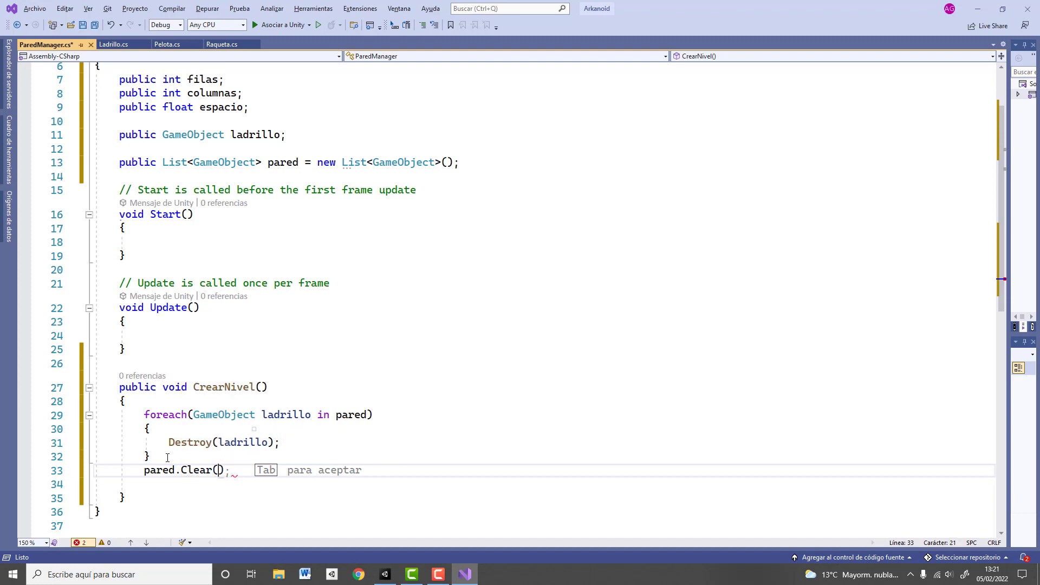
key("Tab")
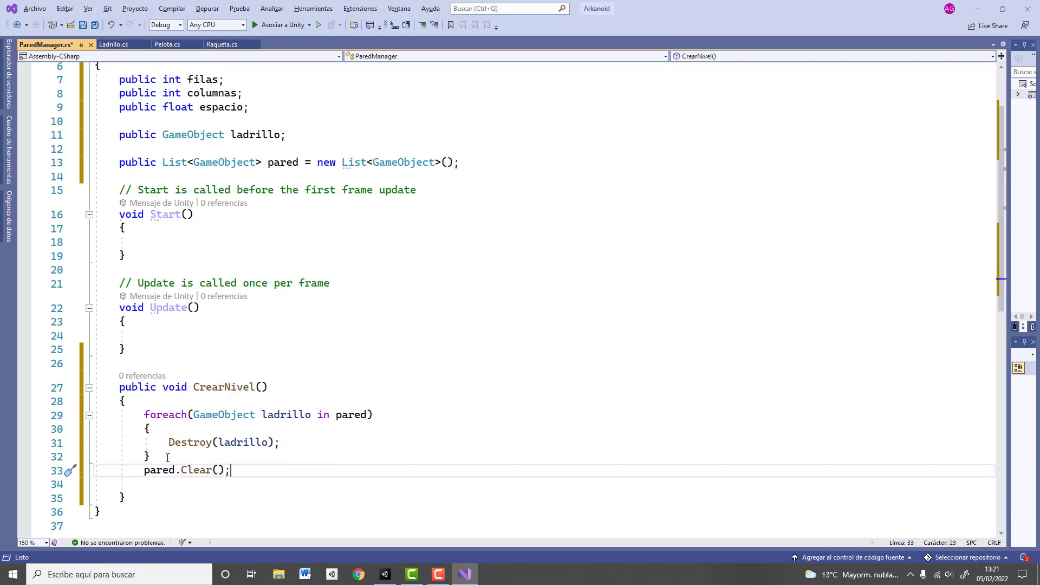
key("Return")
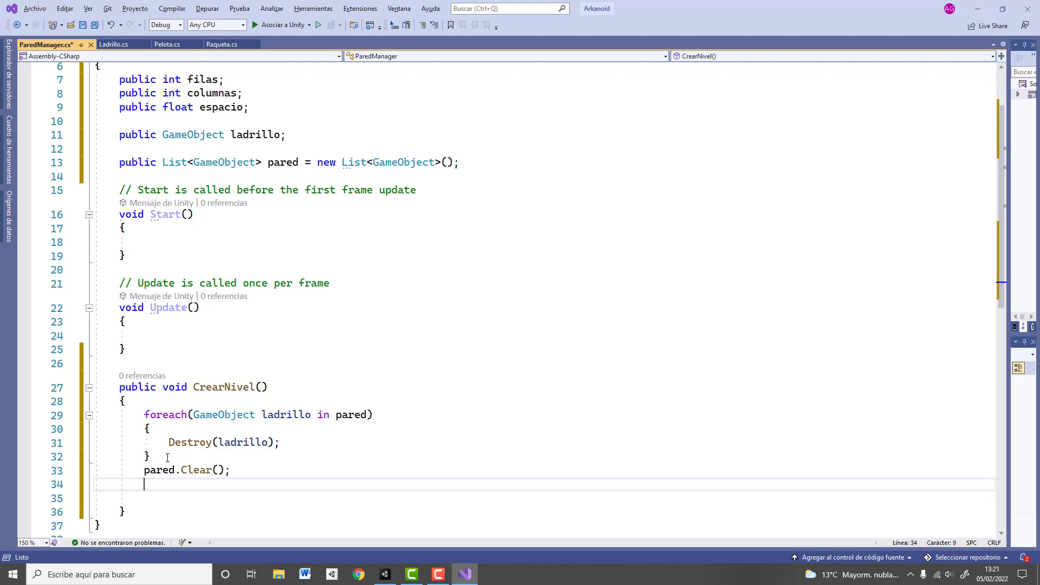
key("Return")
Write for(int x=0; x<columnas;x++) with an empty braced body below pared.Clear().
scroll(168, 458, "down", 5)
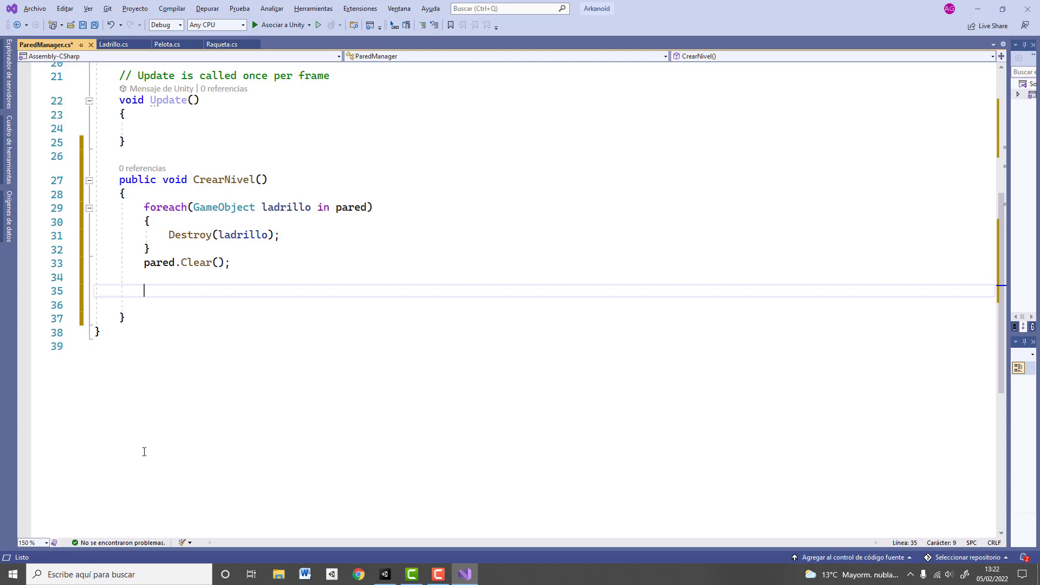
type("f")
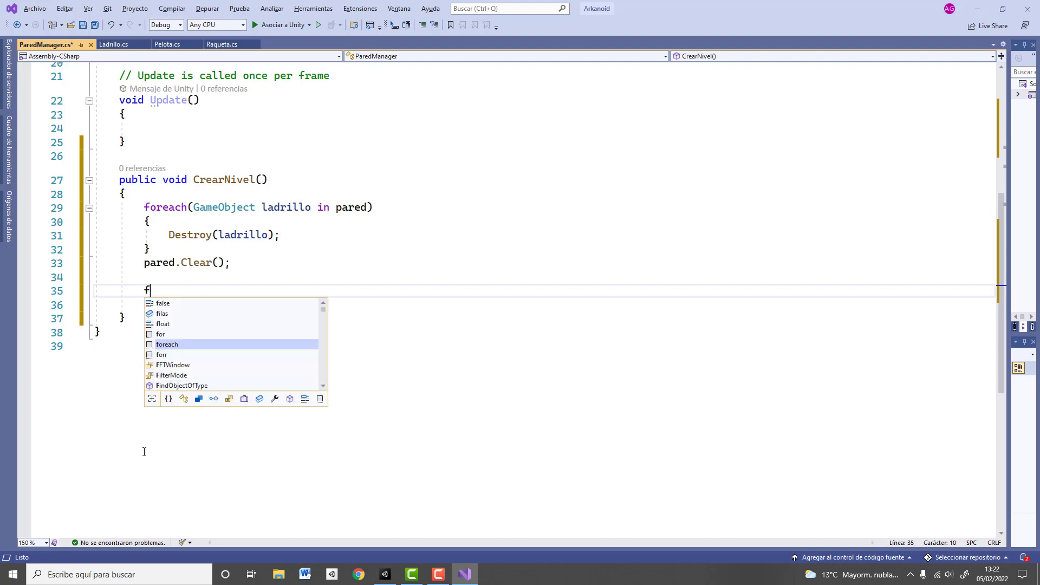
type("or(")
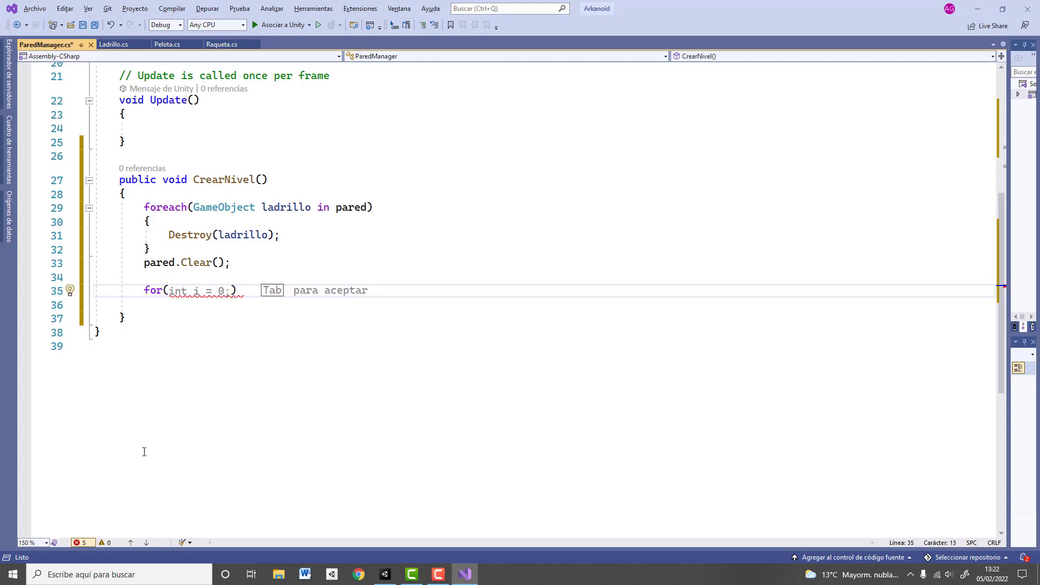
type("x")
key("Tab")
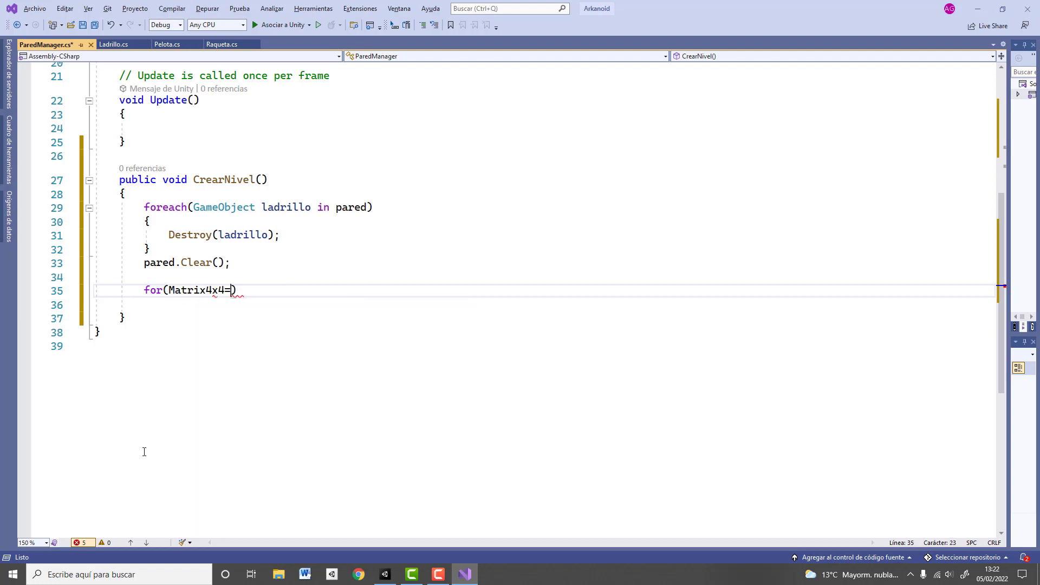
key("BackSpace")
key("BackSpace")
key("BackSpace")
key("BackSpace")
key("BackSpace")
key("BackSpace")
key("BackSpace")
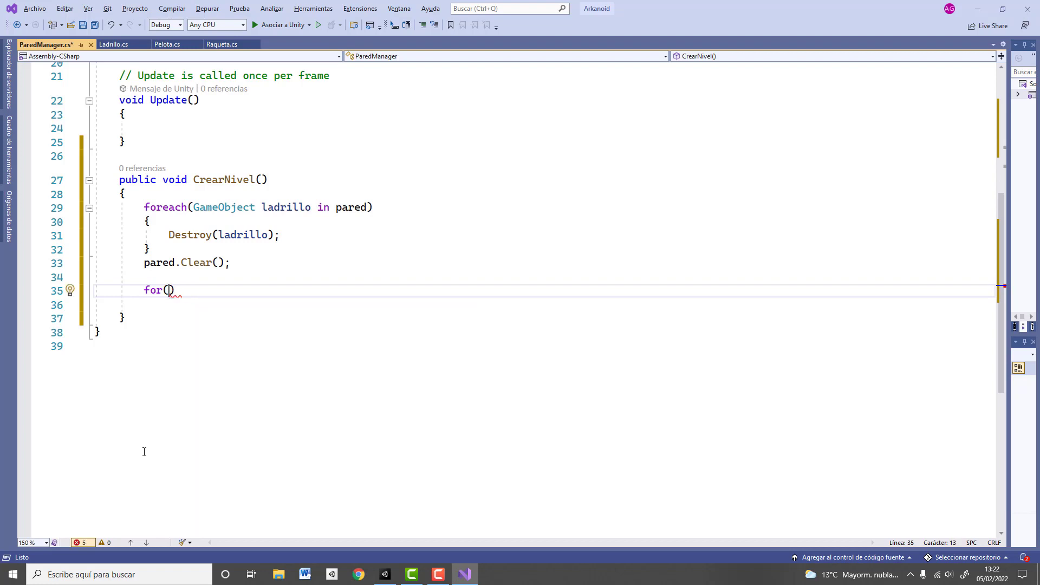
type("int x")
type("=0")
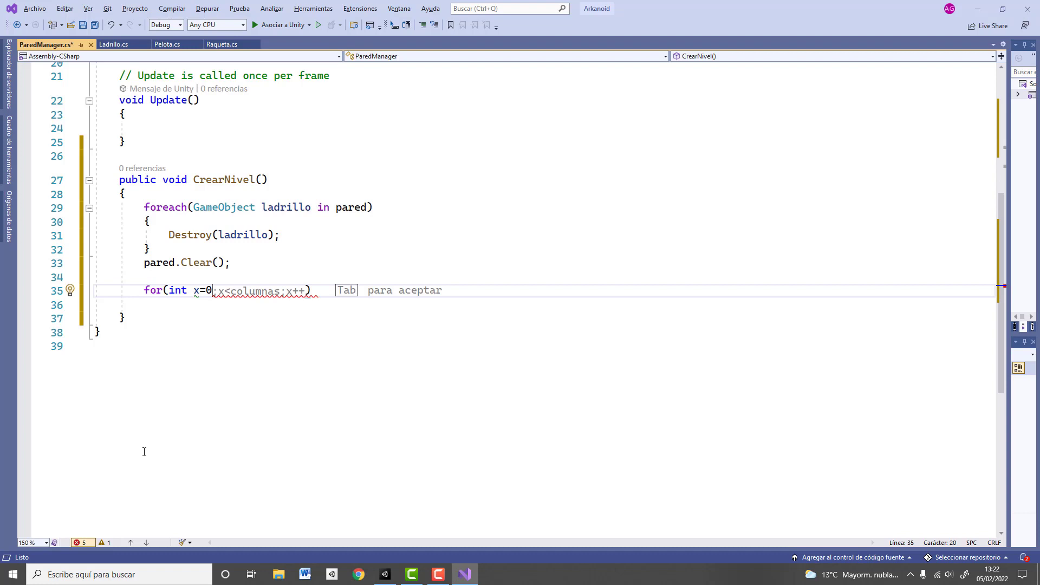
type("; ")
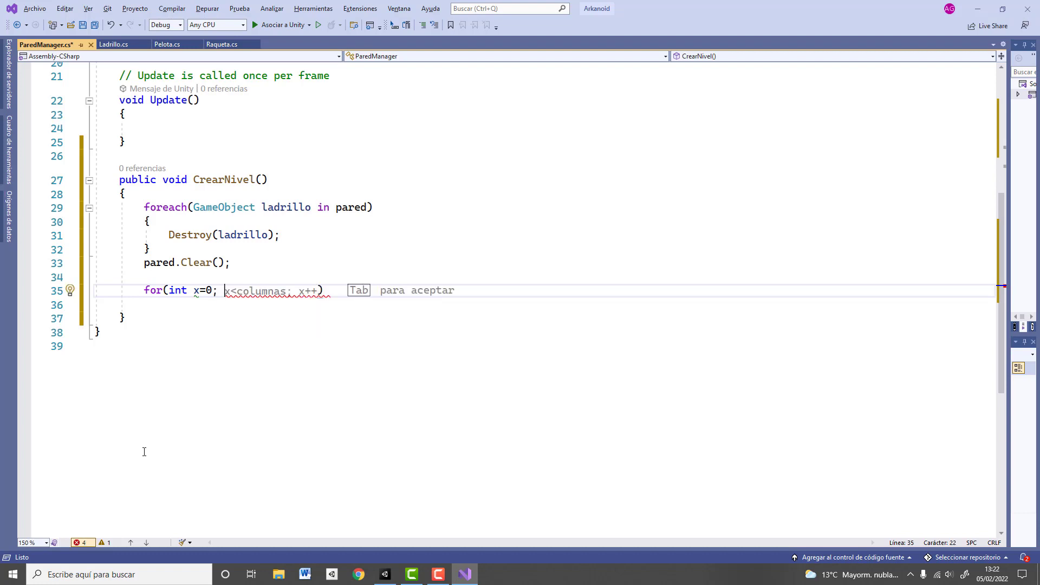
type("x")
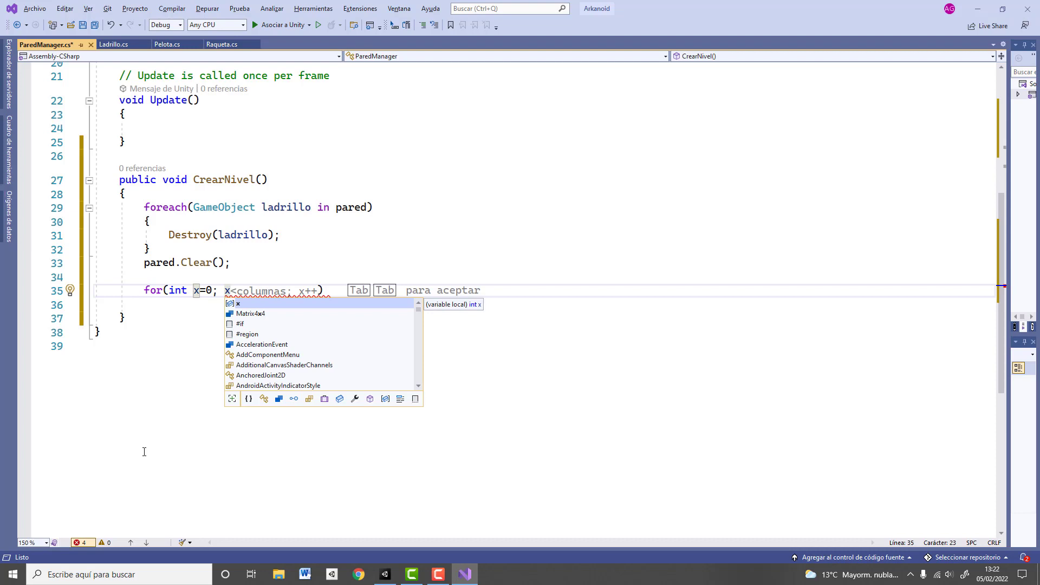
type("<col")
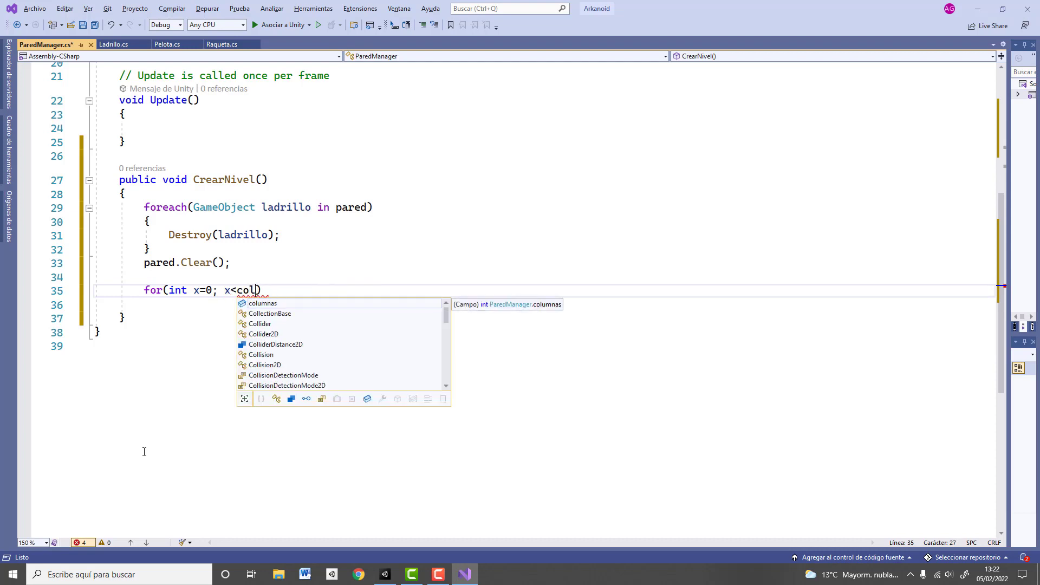
type("umnas")
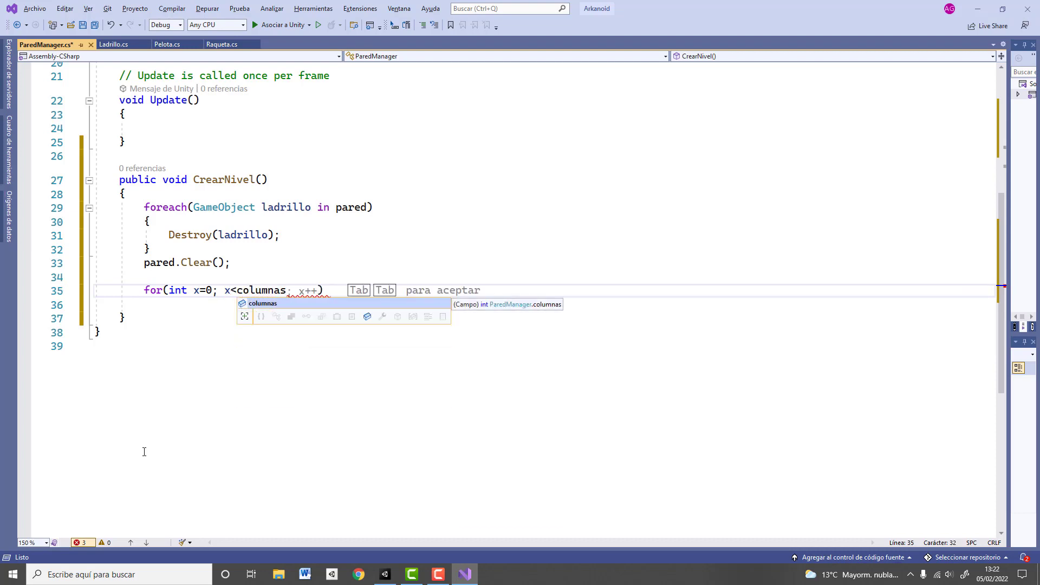
type(";")
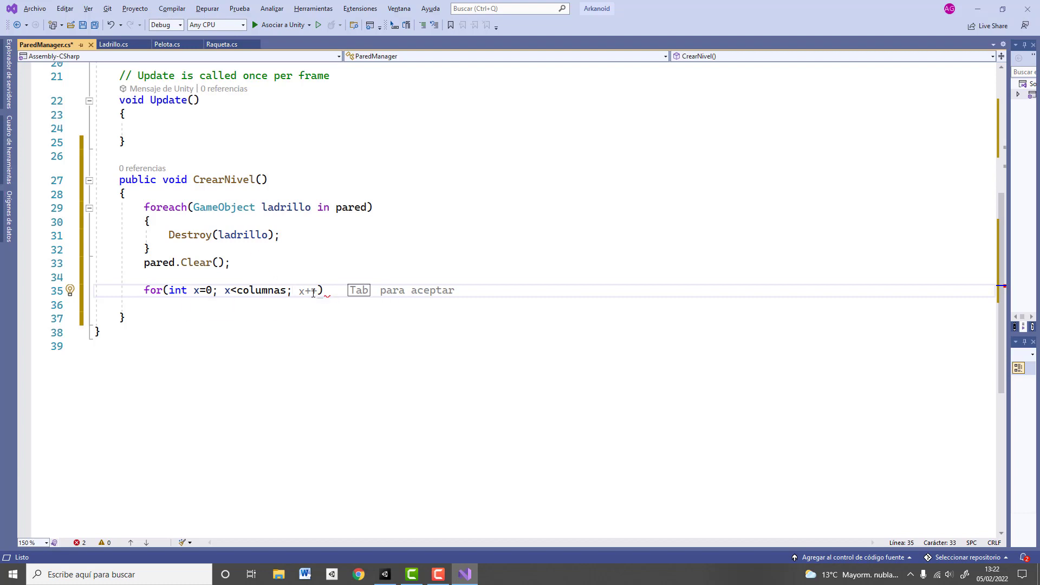
type("x++")
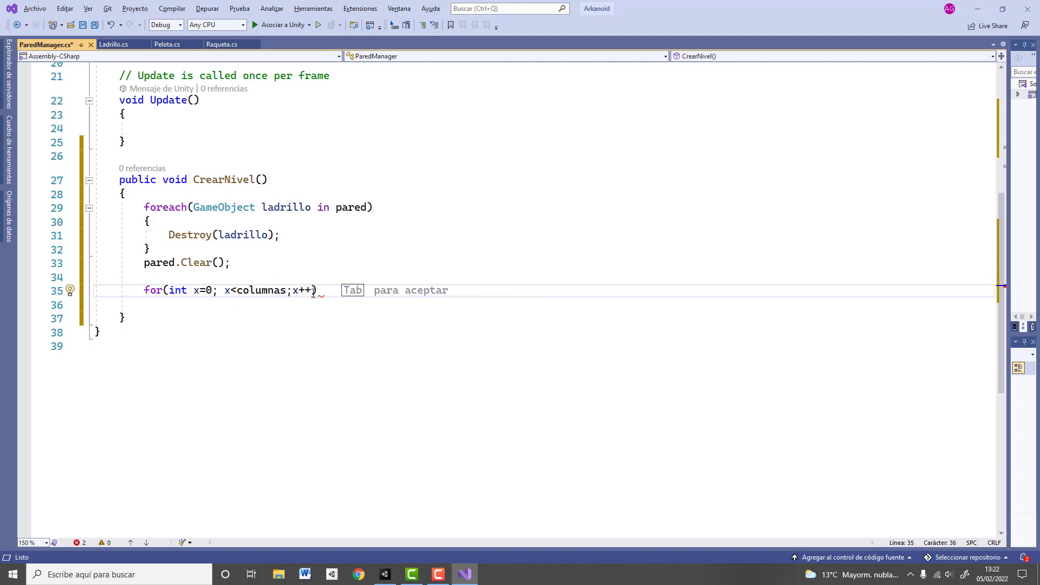
type(")")
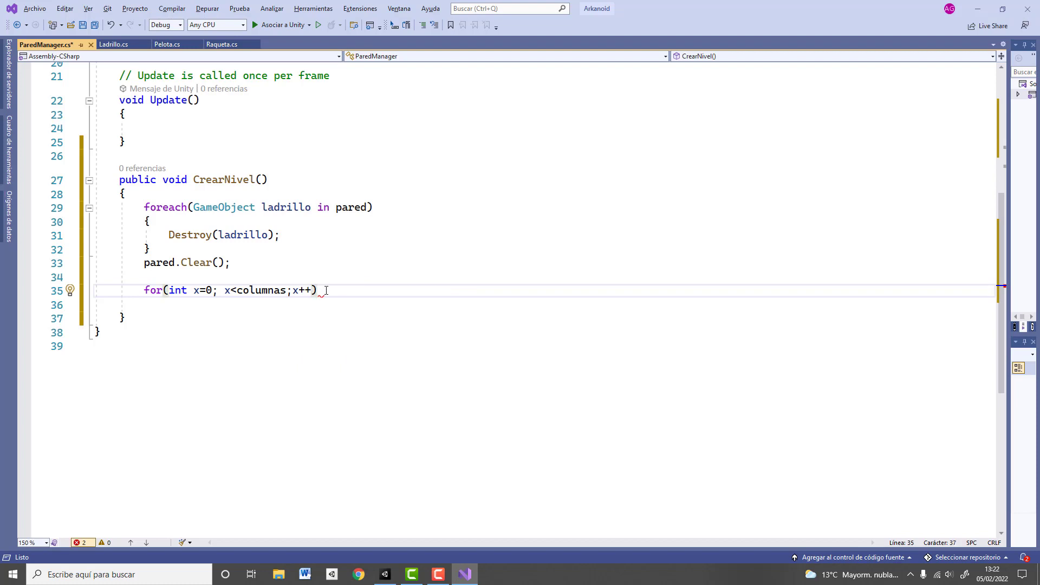
key("Return")
type("{")
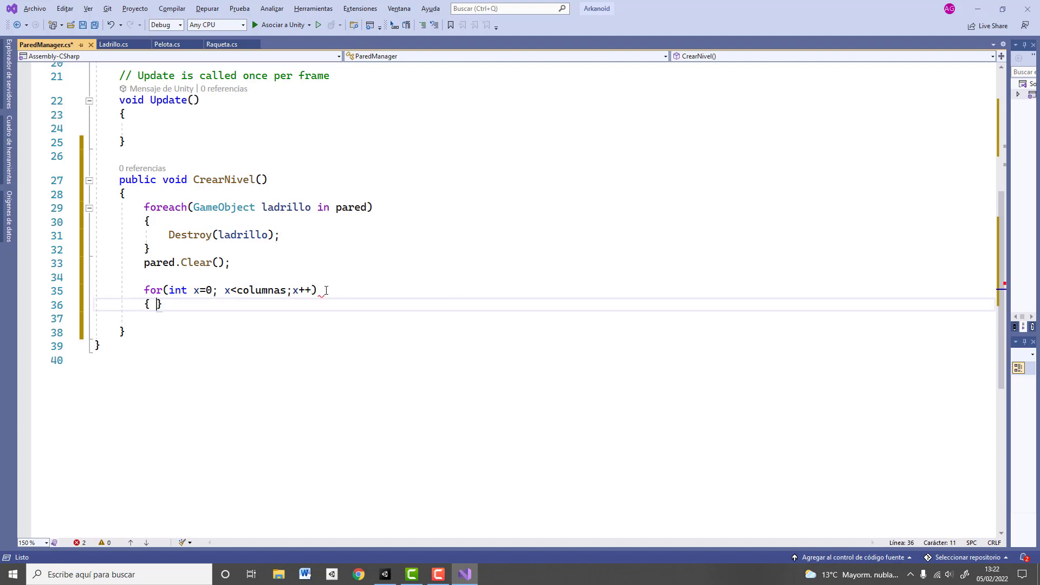
key("Return")
key("Return")
key("Up")
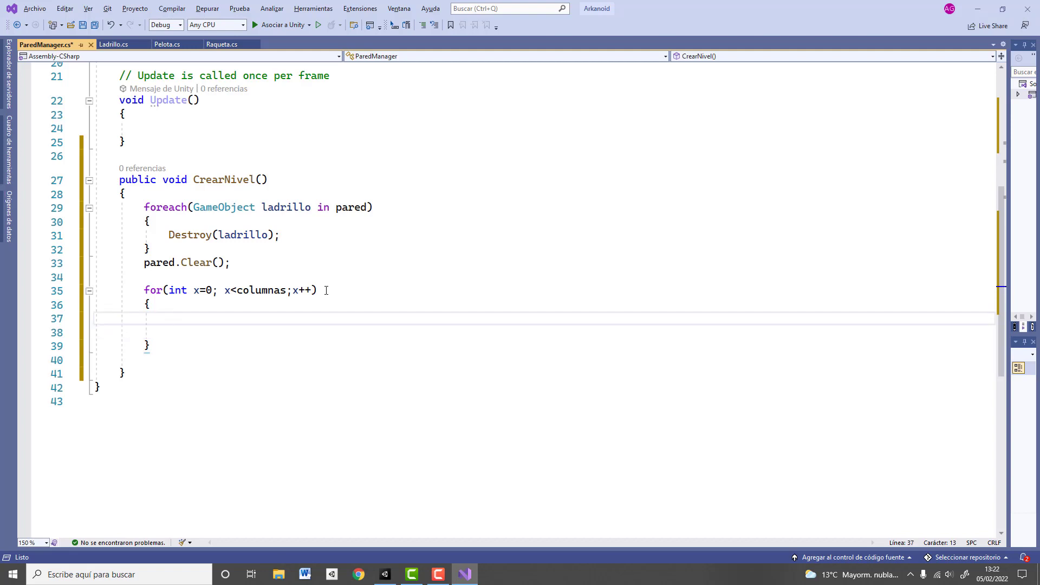
Nest an inner loop for(int y=0;y<filas; y++) with braces inside the x loop.
type("for(")
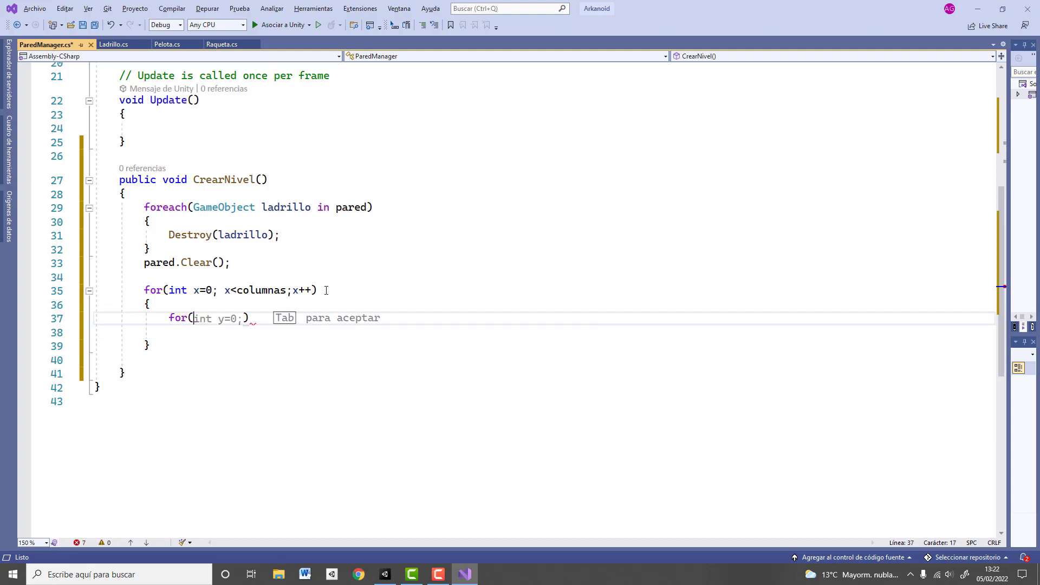
type("int ")
type("y=0")
type(";y")
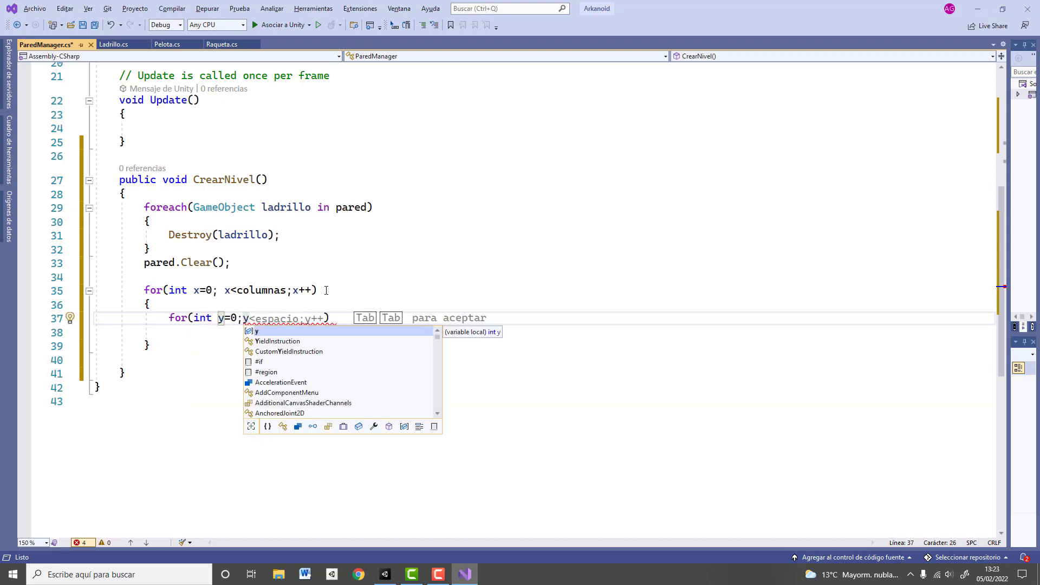
type("<filas")
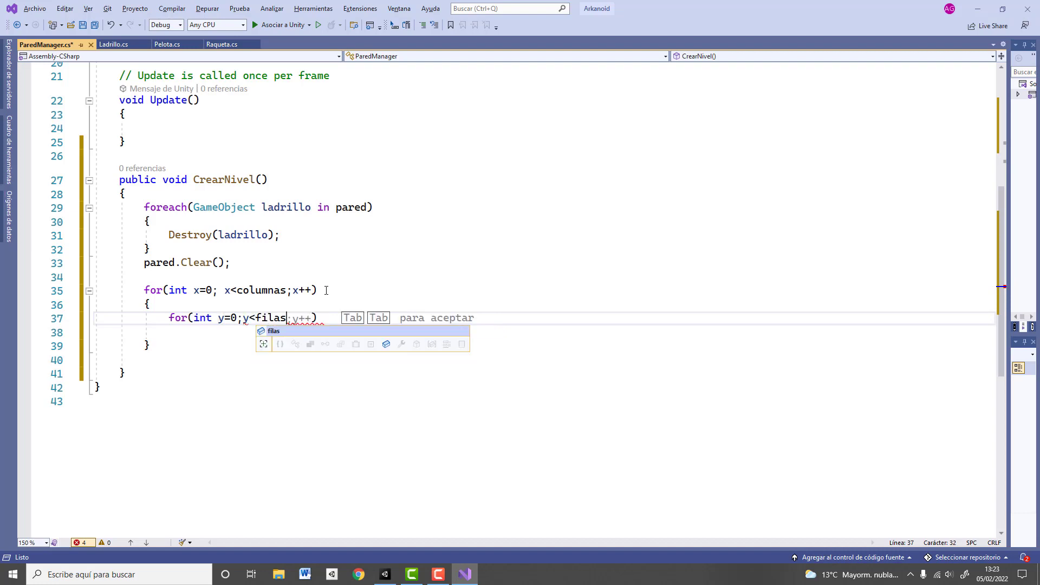
type("; y")
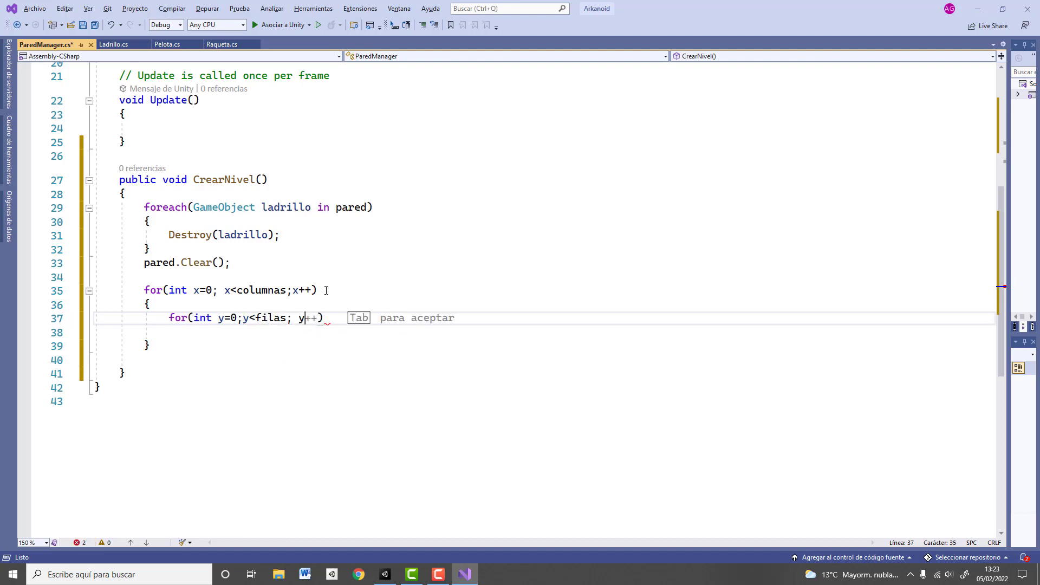
type("++")
left_click(329, 317)
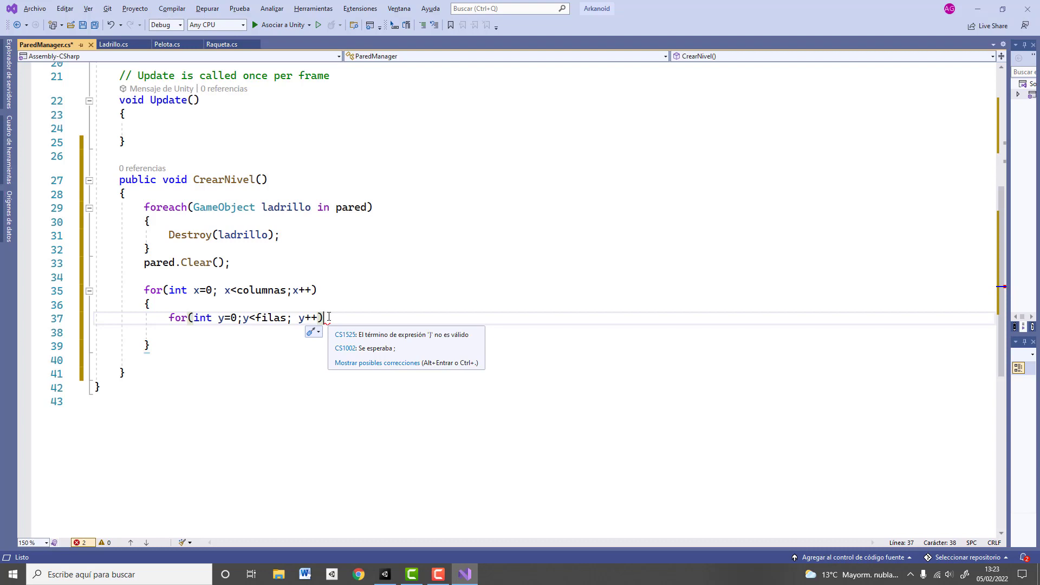
key("Return")
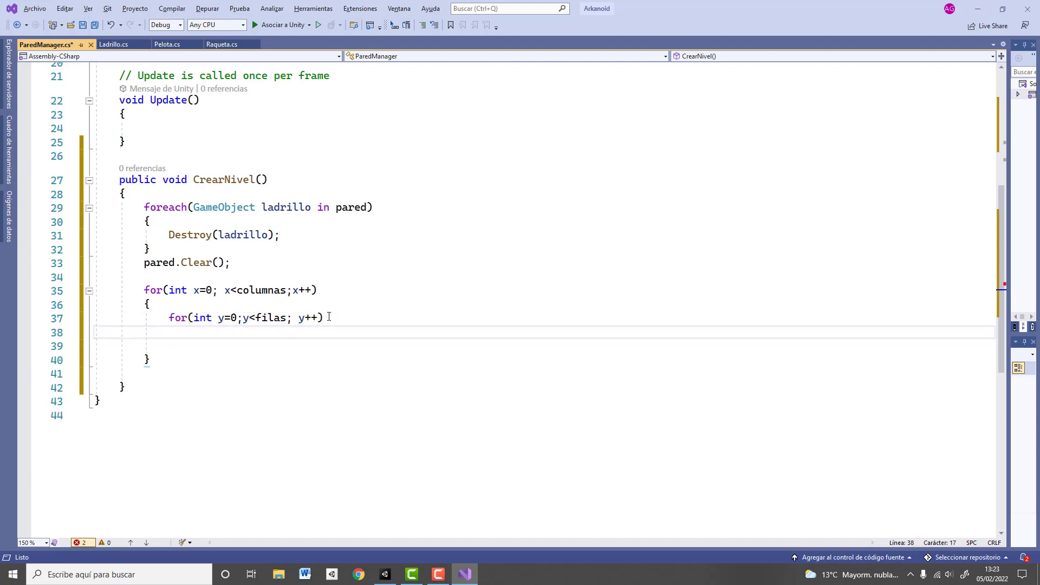
type("{")
key("Return")
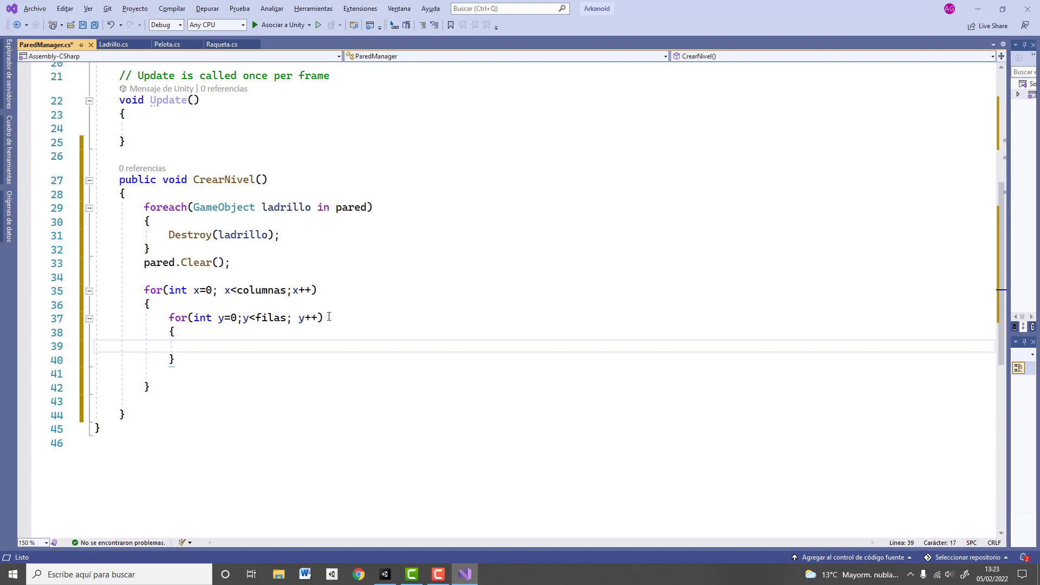
Begin the line Vector2 posicion = (Vector2)transform.position + new Vector2(x inside the inner loop.
type("Vector")
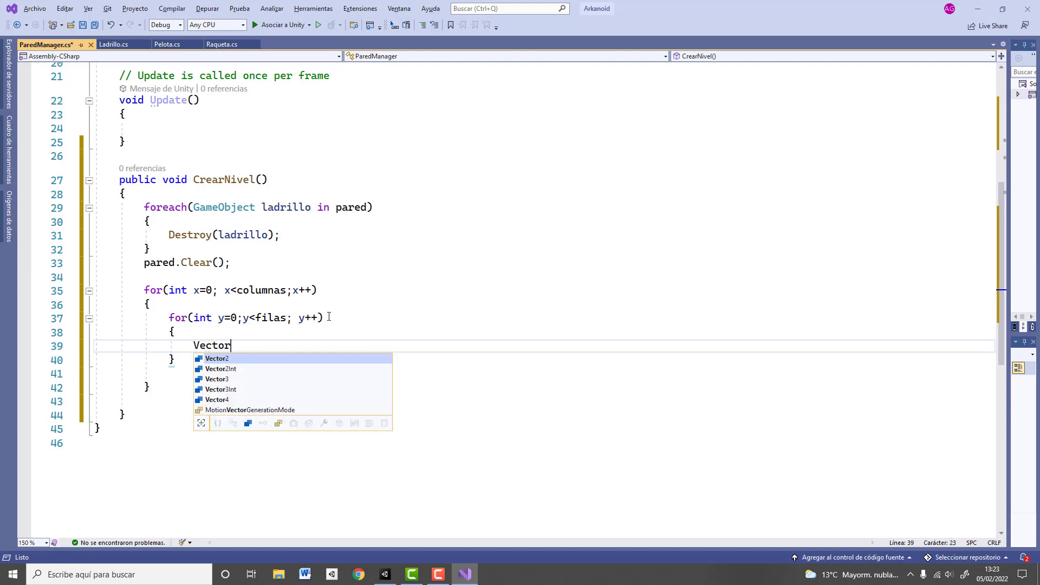
type("2")
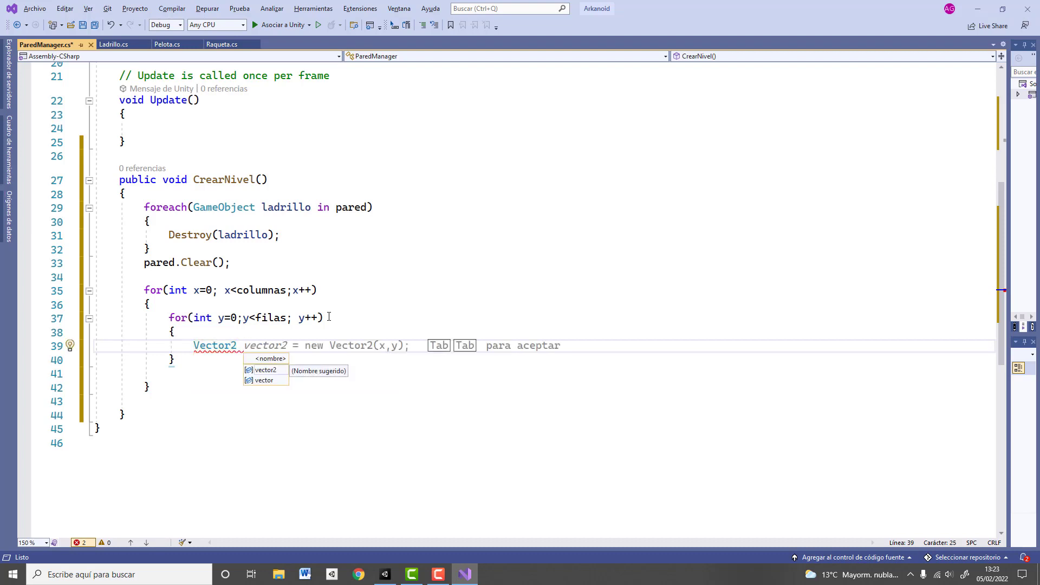
type(" posicion =")
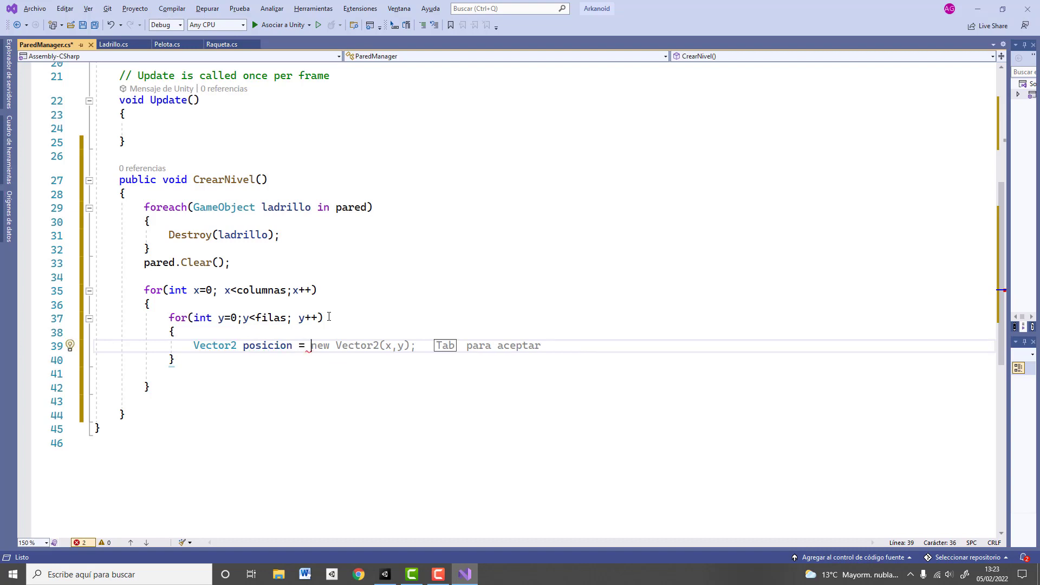
type(" (Ve")
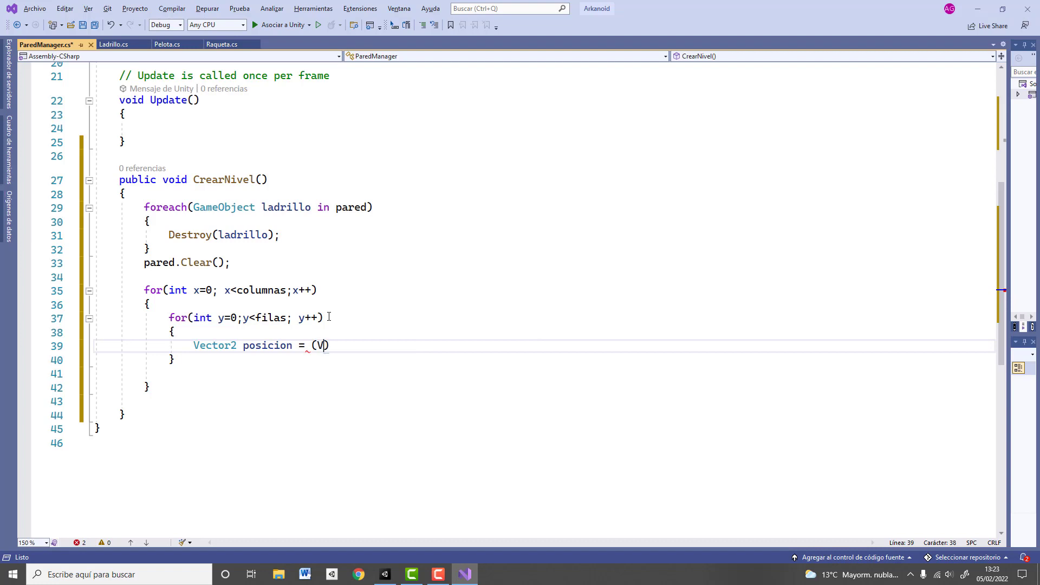
type("ctor2")
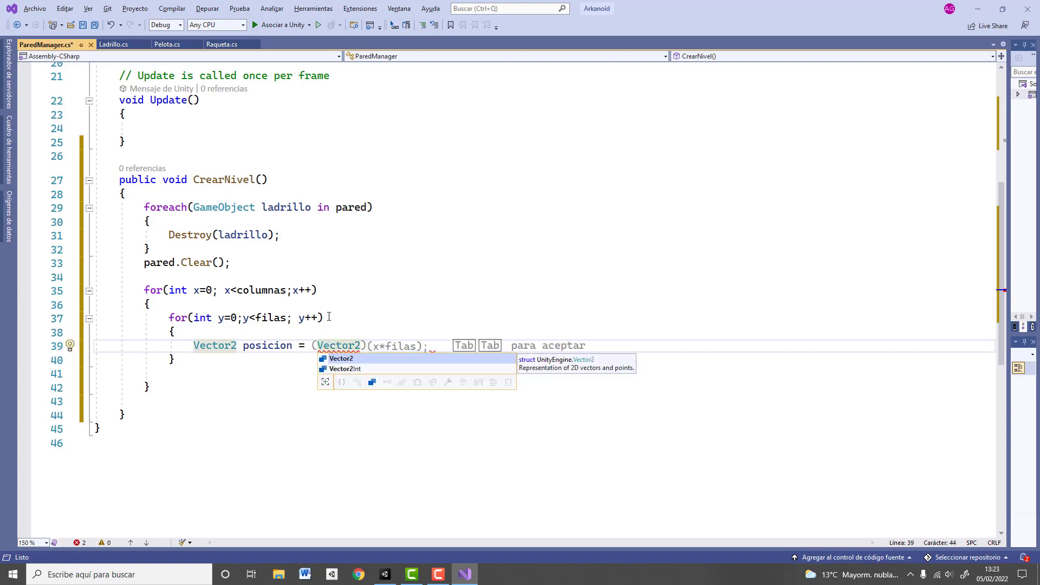
type(")transform.")
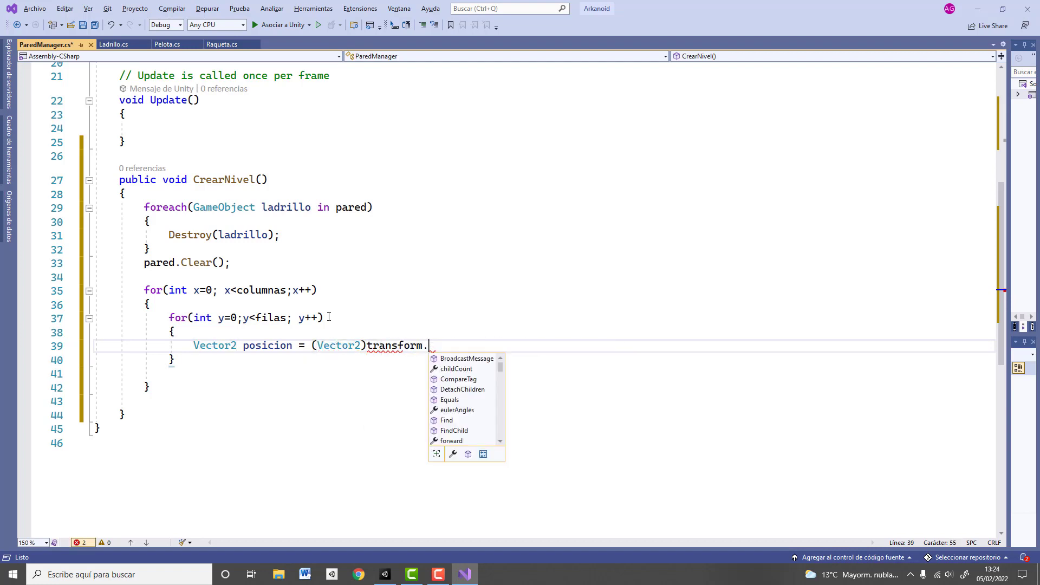
type("position")
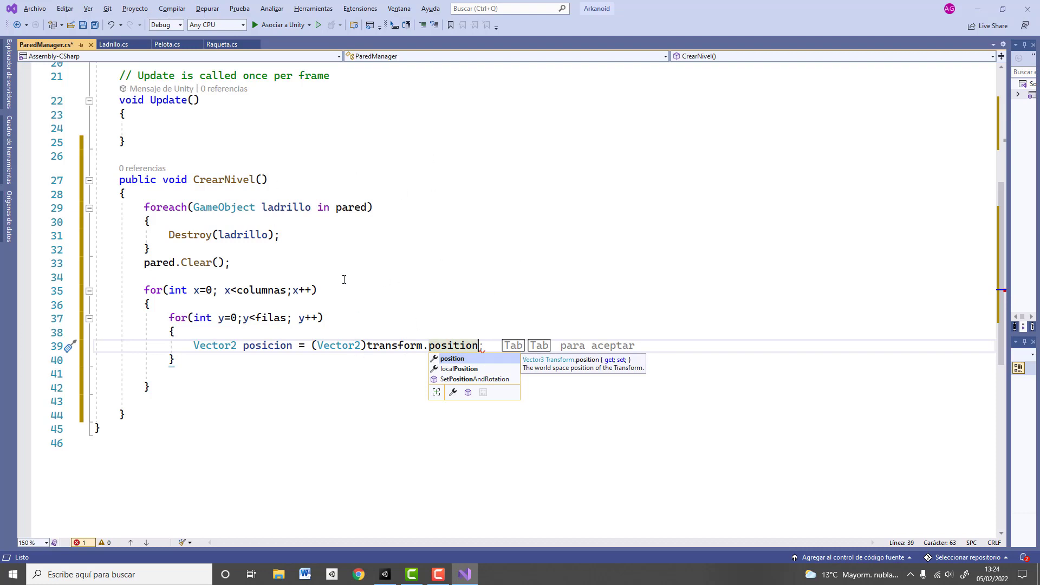
mouse_move(339, 345)
mouse_move(454, 342)
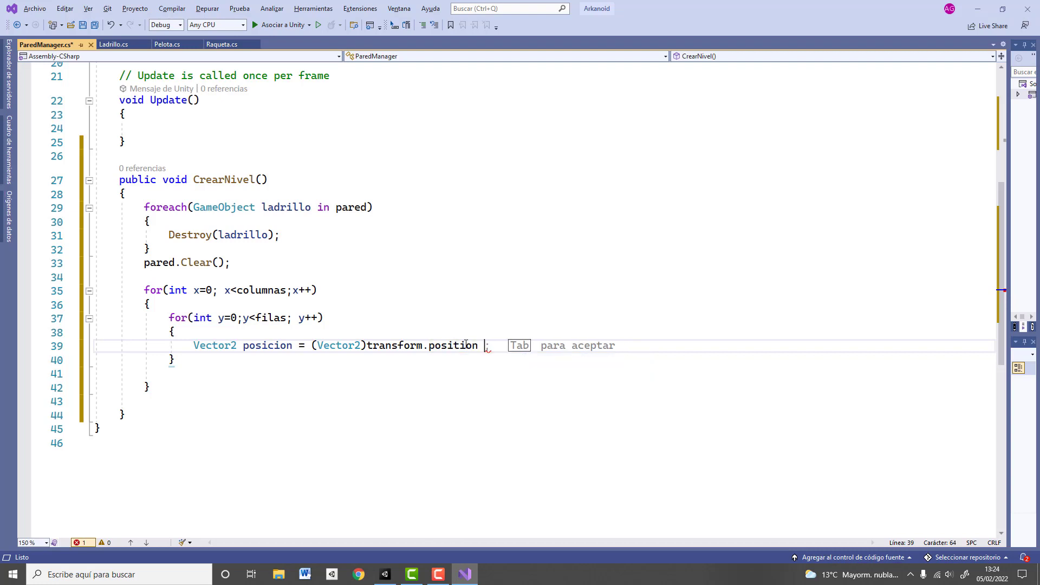
type("+")
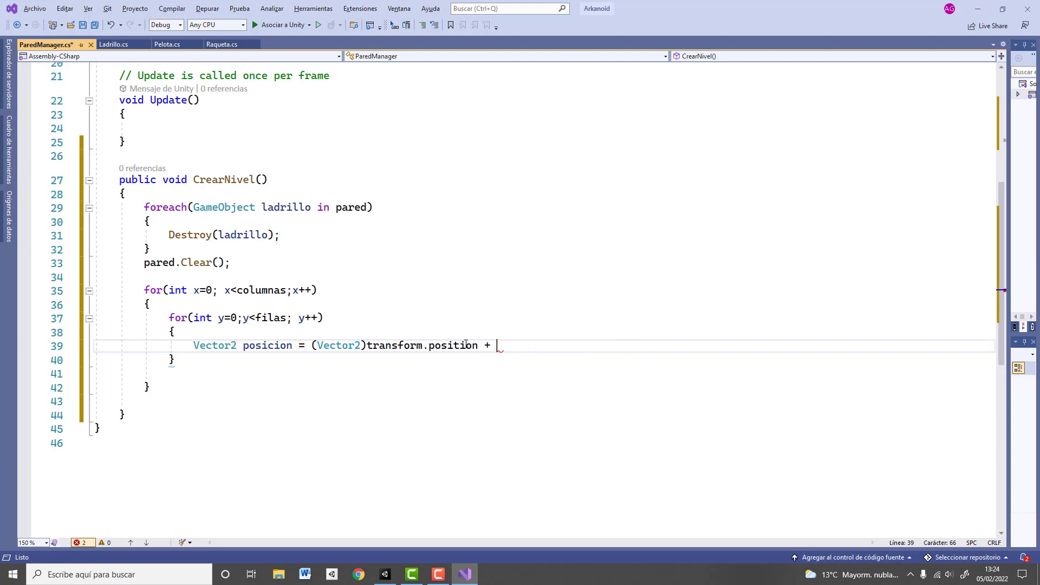
type(" new")
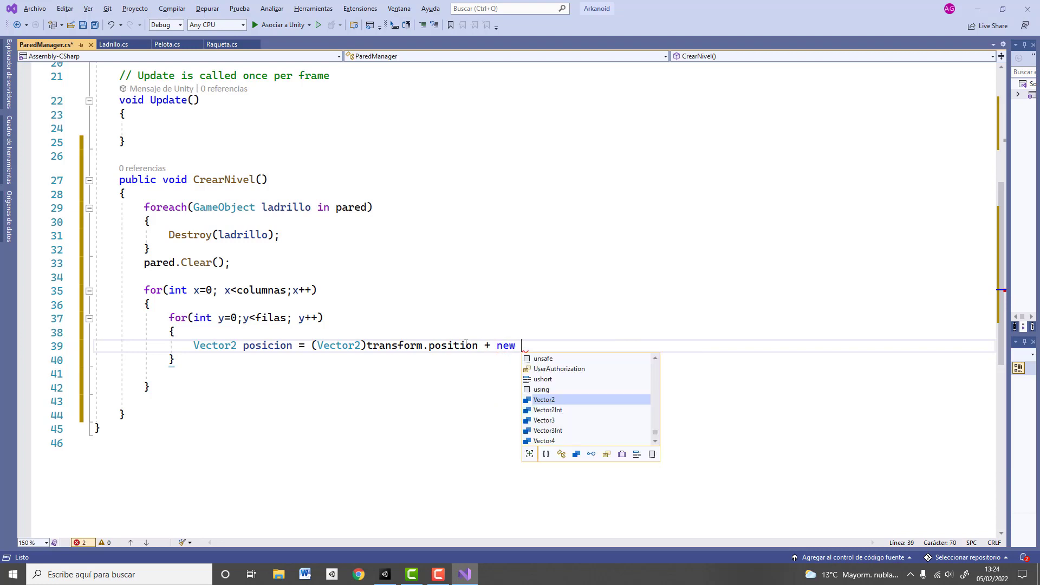
type(" Vecto")
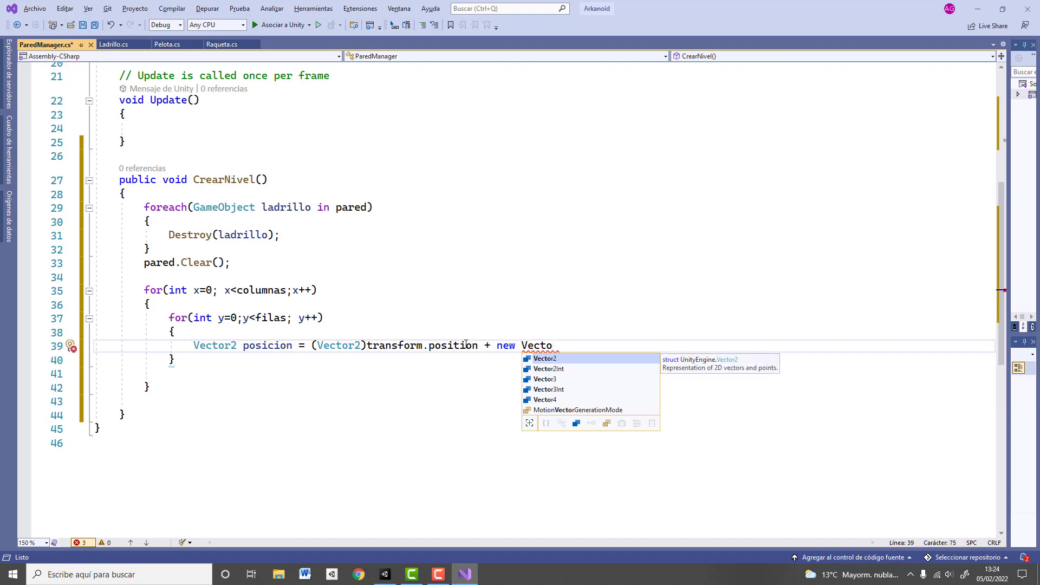
type("r2(")
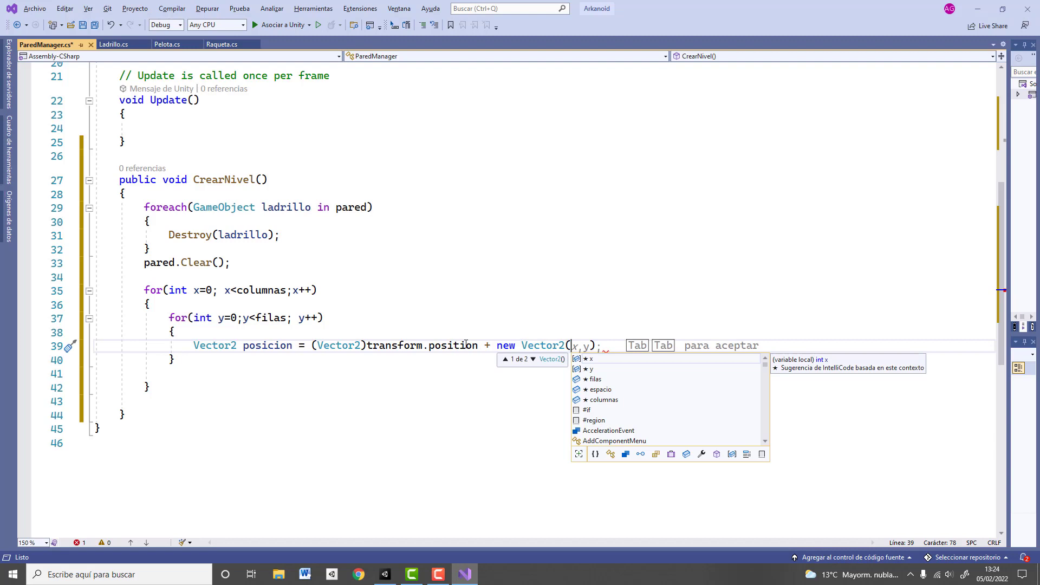
type("x")
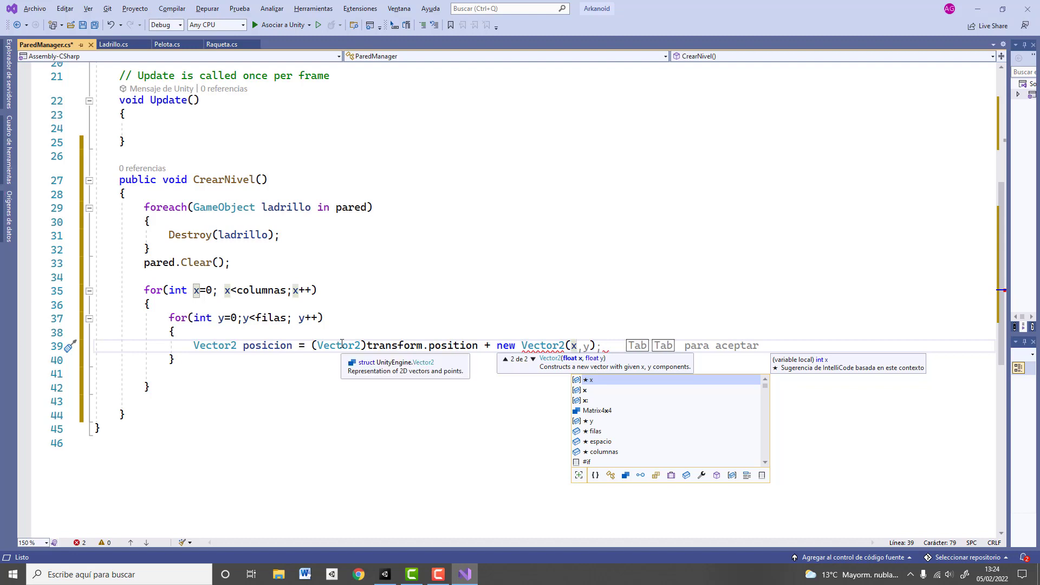
Add the x offset (ladrillo.transform.localScale.x+espacio) and start the -y* term, selecting the width expression.
type("^(")
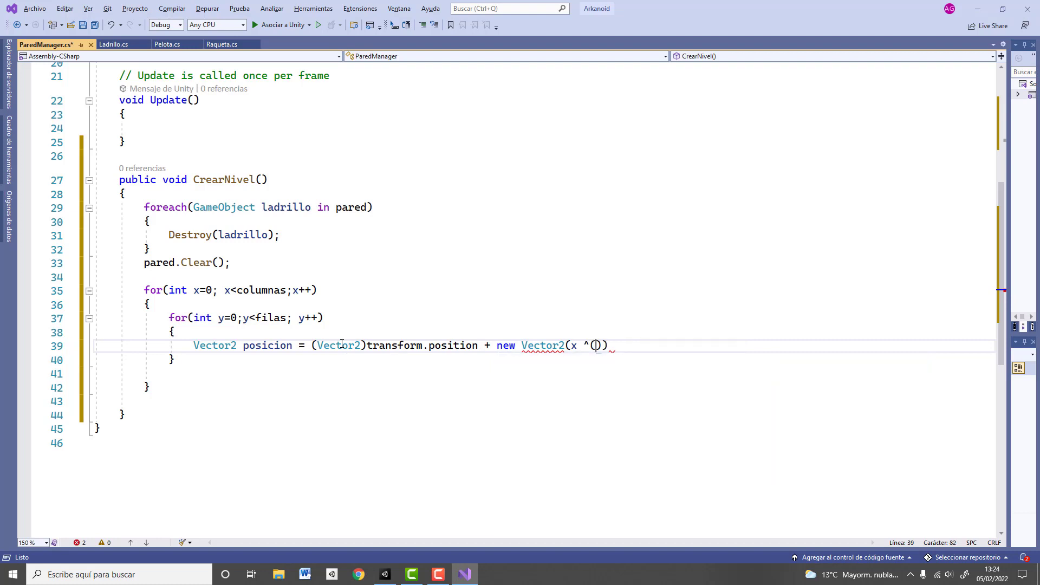
type("ladrillo")
type(".")
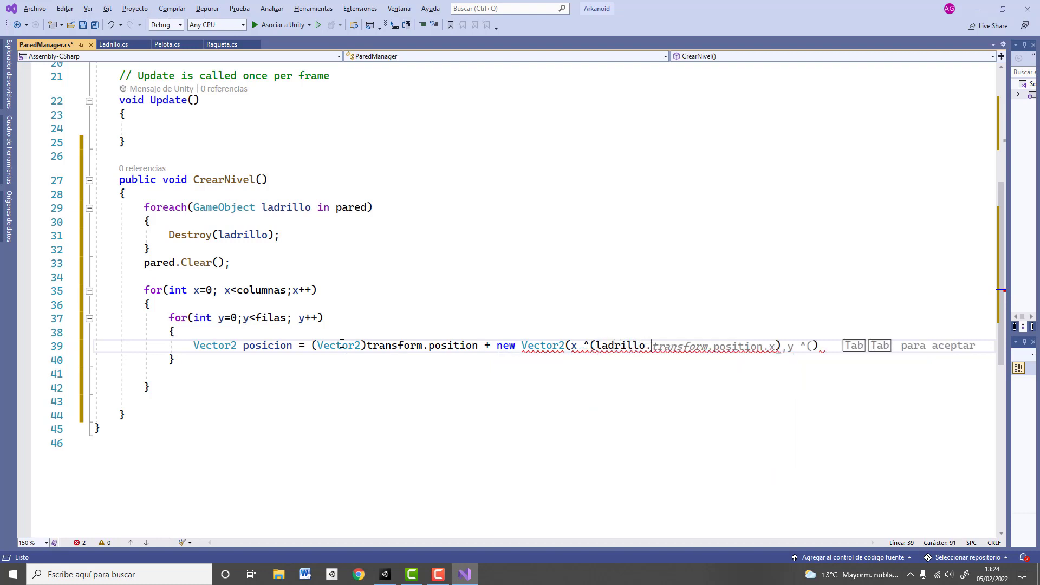
type("transform")
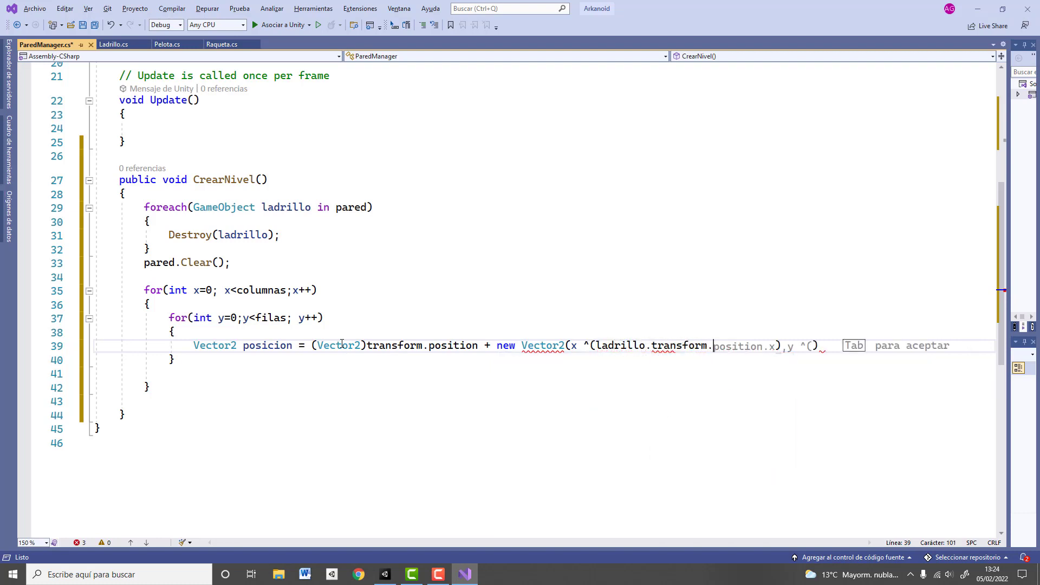
type(".local")
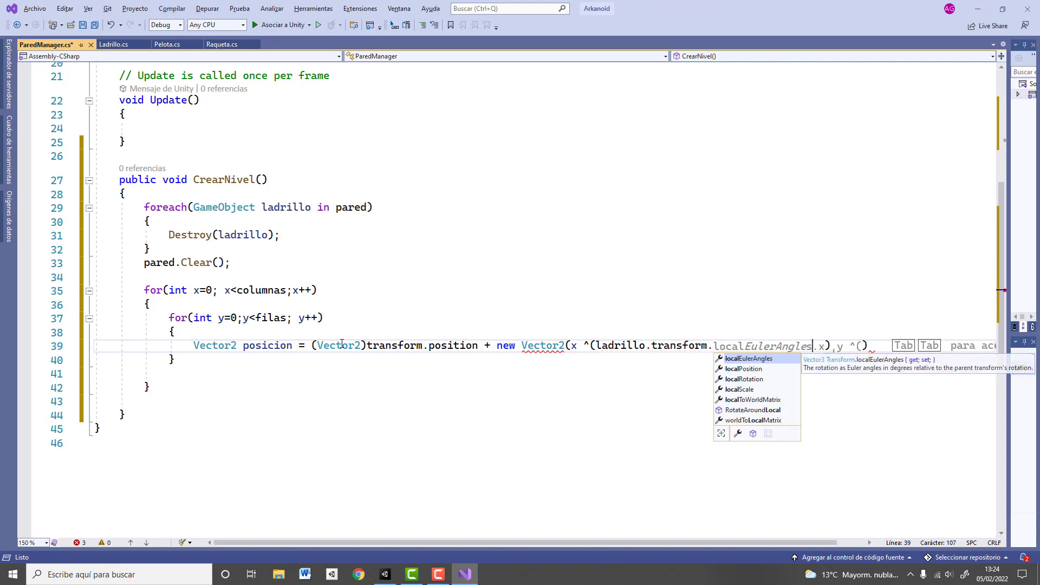
type("Scale.x")
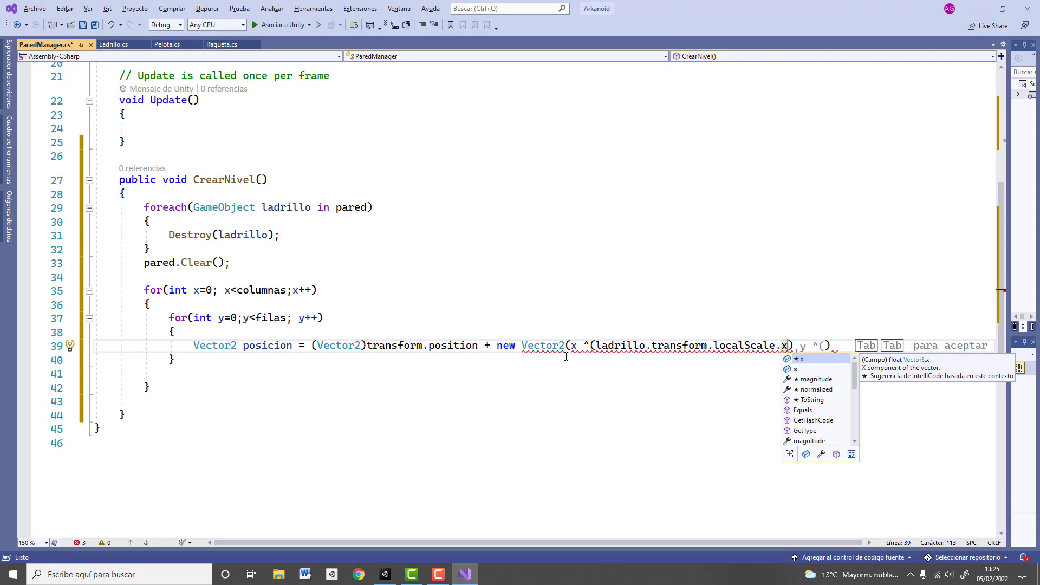
type(")")
left_click_drag(602, 345, 760, 346)
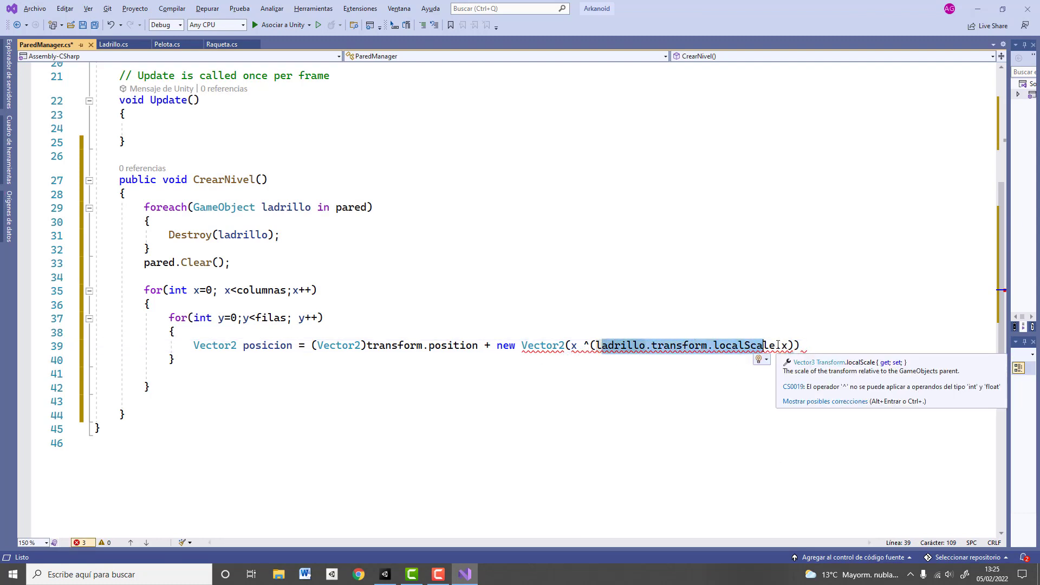
left_click(777, 345)
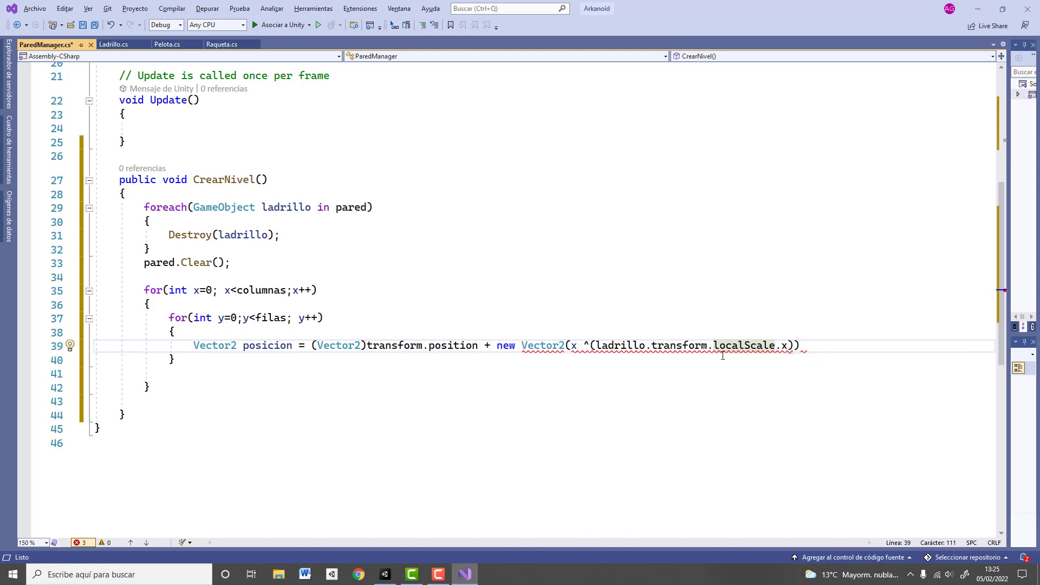
mouse_move(721, 347)
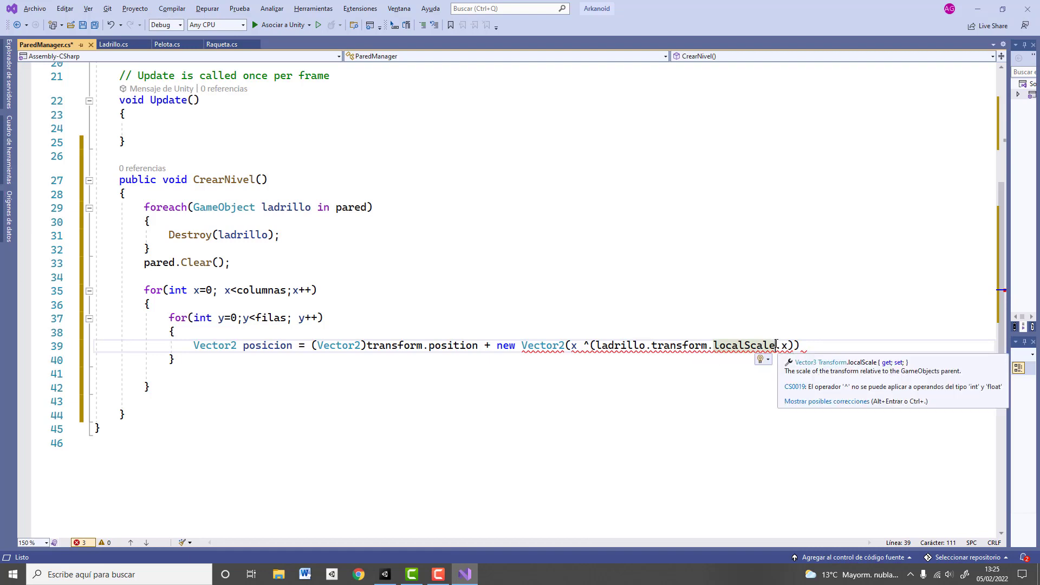
left_click(790, 346)
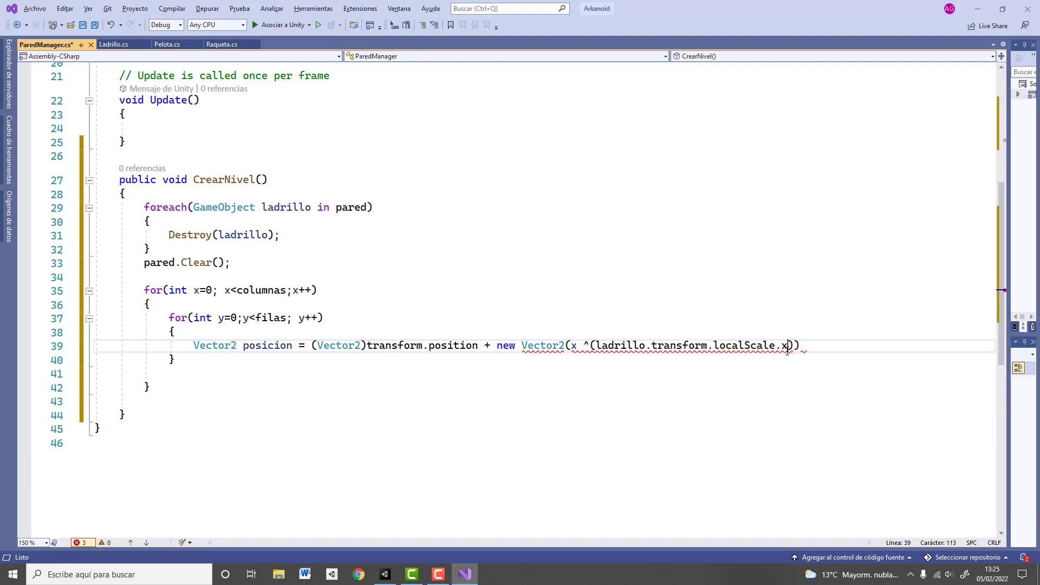
type("+espacio")
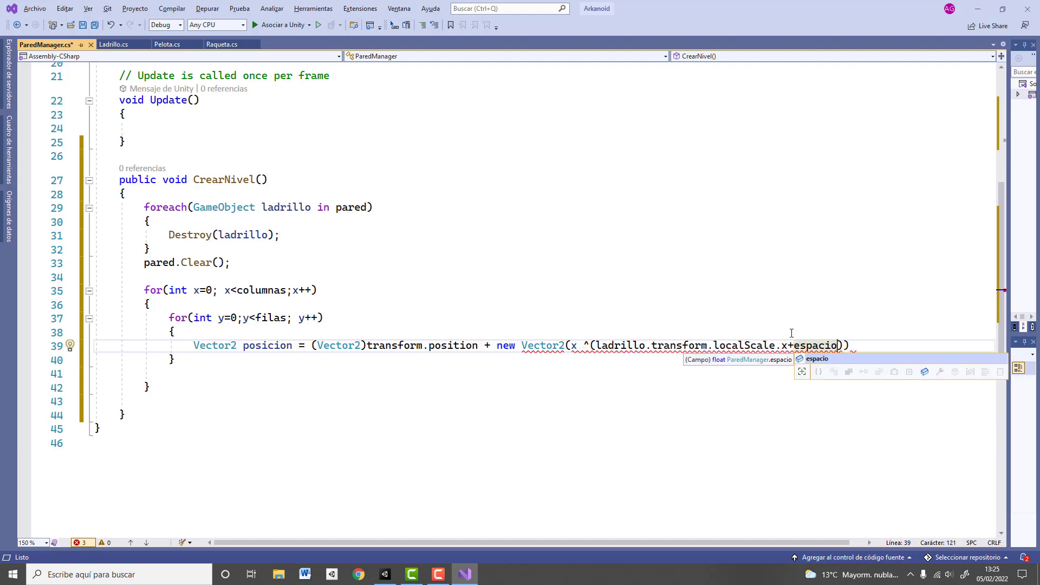
type(")")
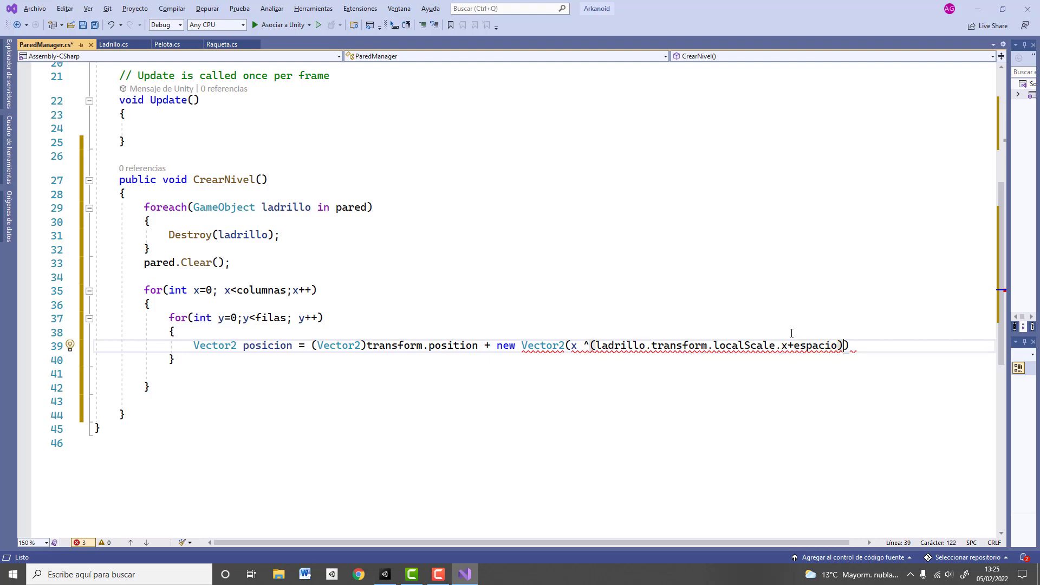
type(",")
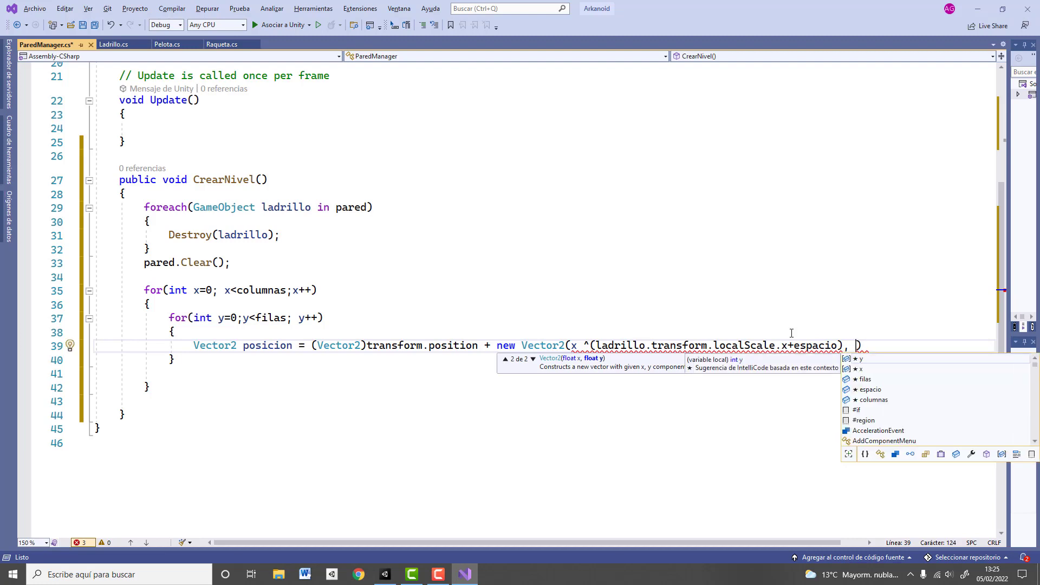
type(" -y")
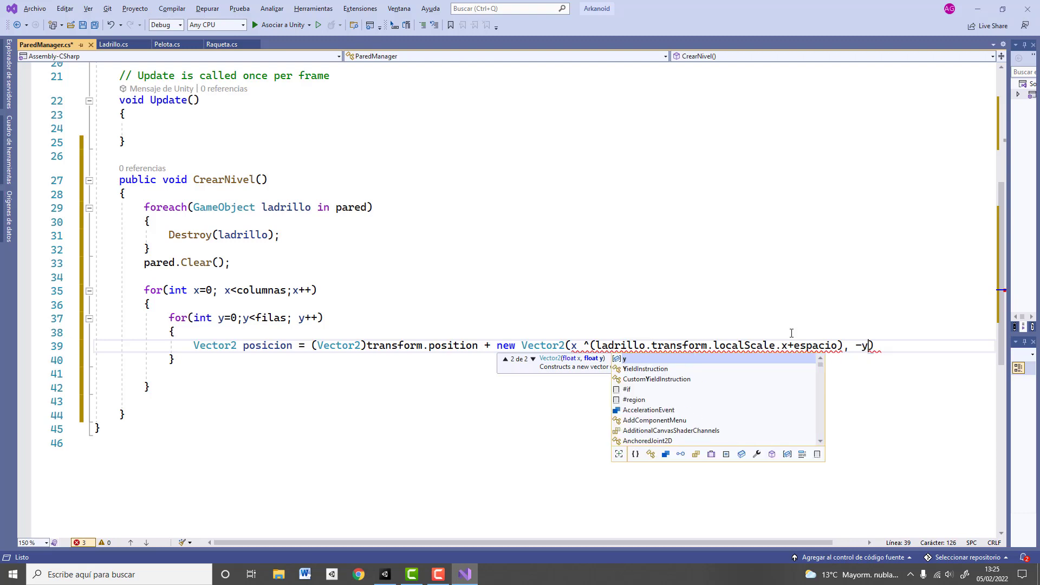
type("*")
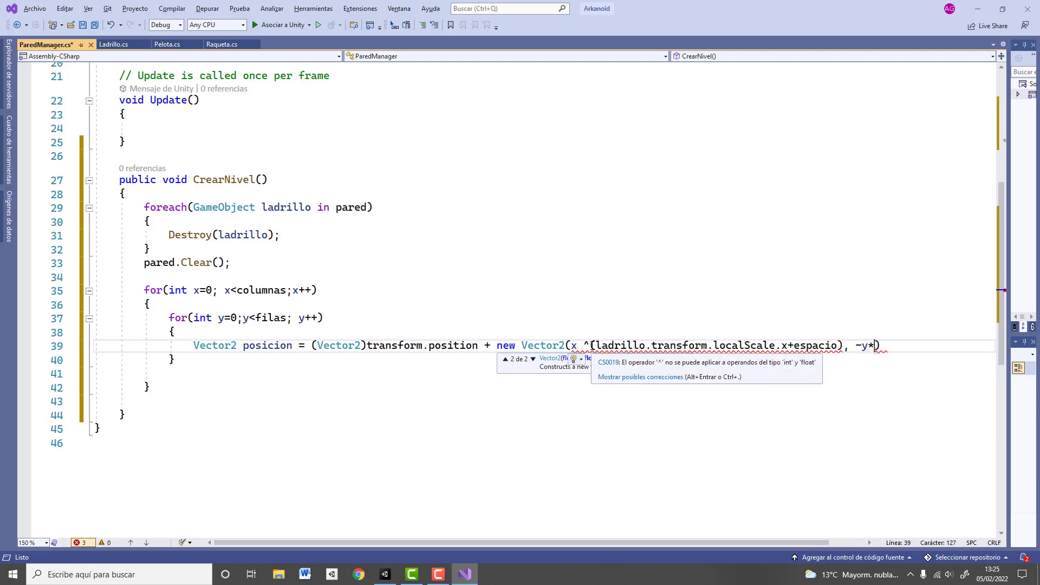
left_click_drag(590, 345, 845, 345)
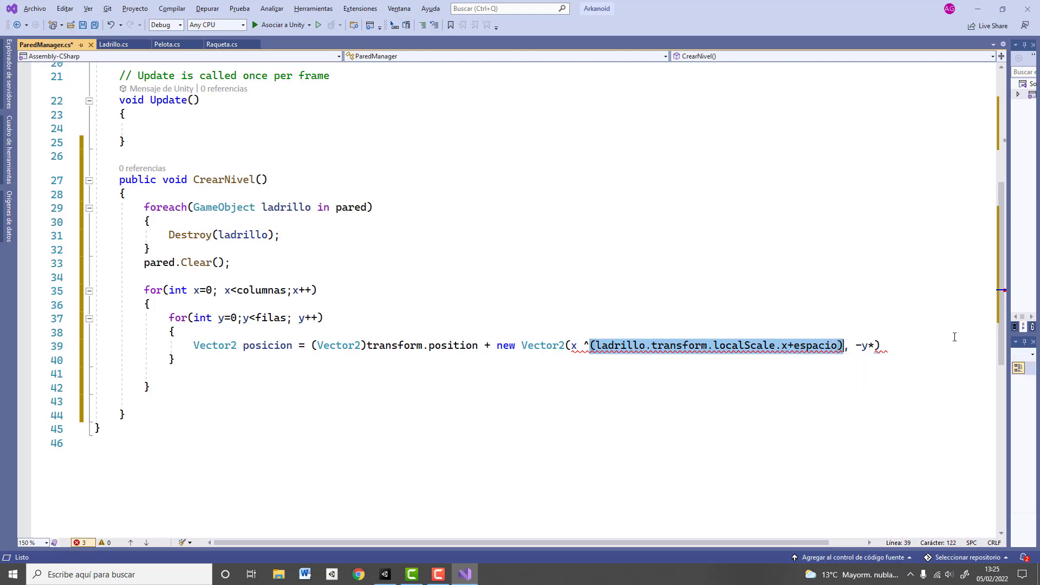
Copy the width expression after -y* and change its localScale.x to localScale.y.
key("ctrl+c")
left_click(873, 345)
key("ctrl+v")
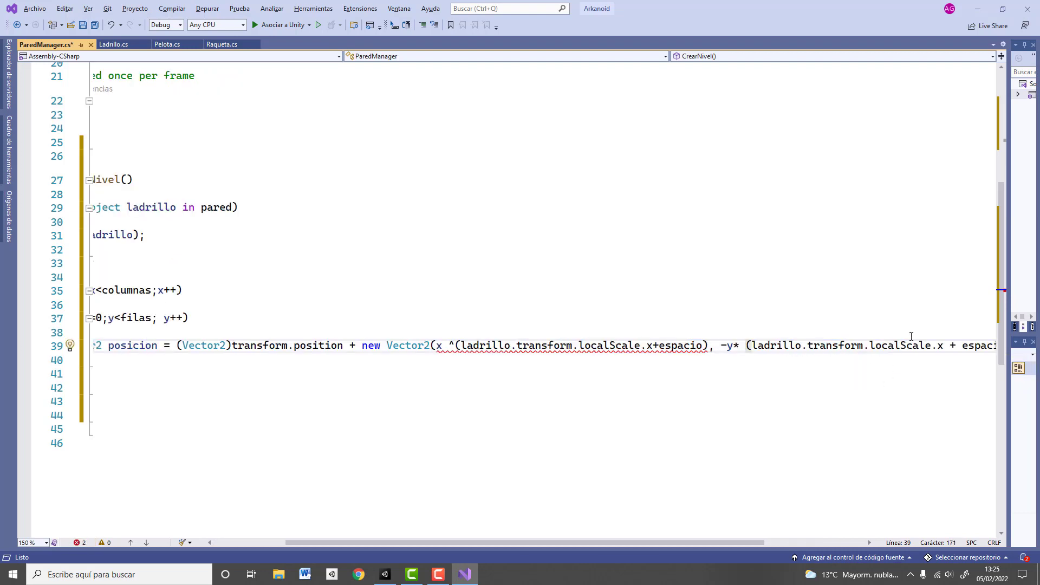
left_click(942, 345)
key("BackSpace")
type("y")
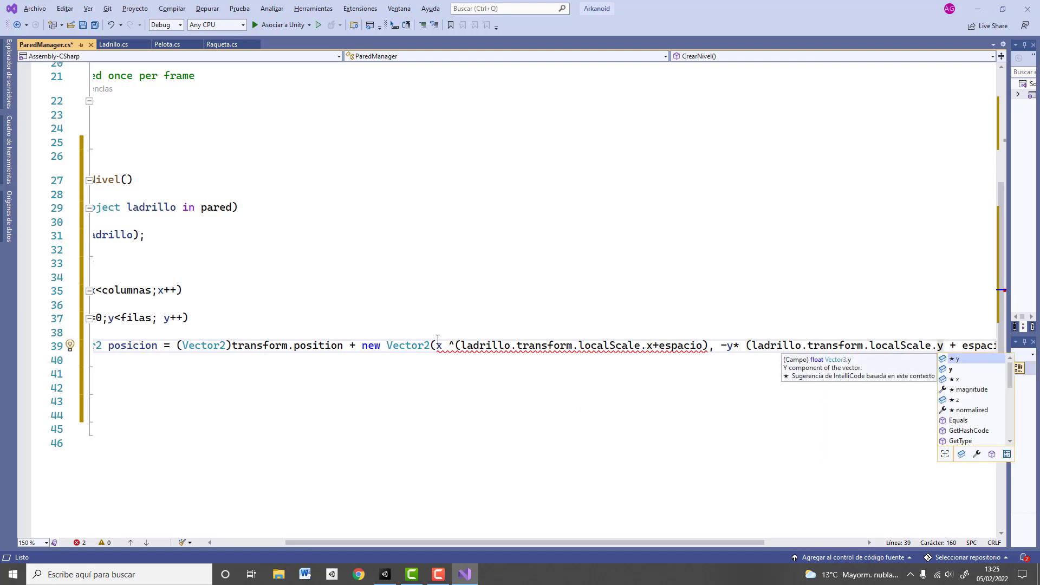
Replace the ^ operator with *, end line 39 with a semicolon, and add a new line.
left_click(455, 345)
key("BackSpace")
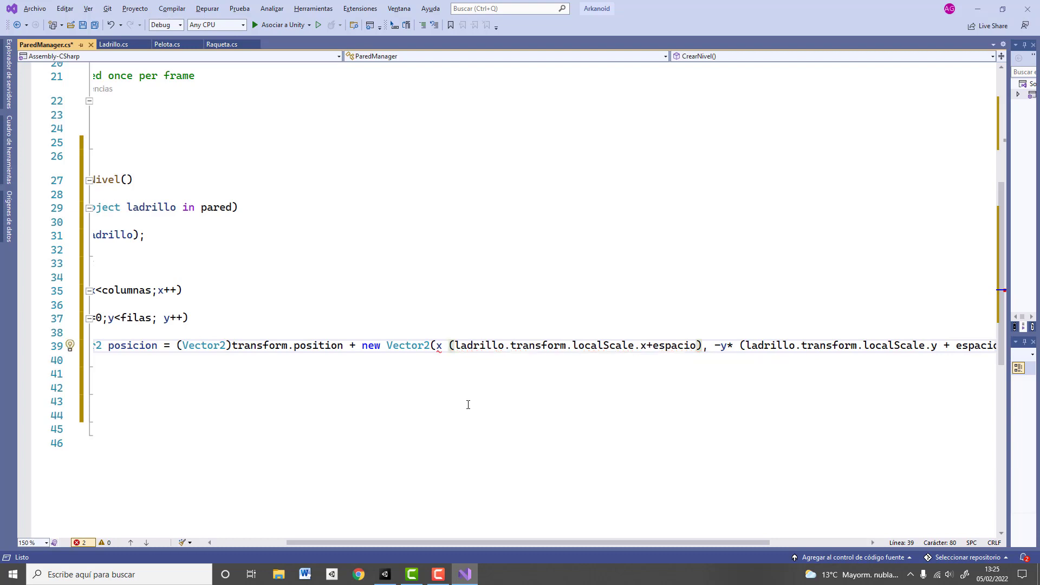
type("*")
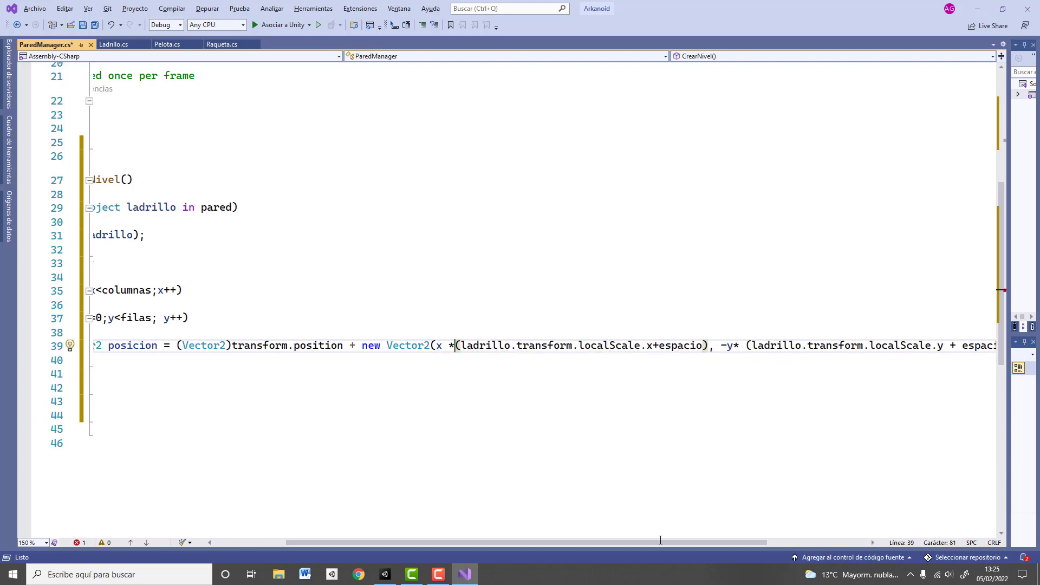
left_click_drag(646, 544, 740, 542)
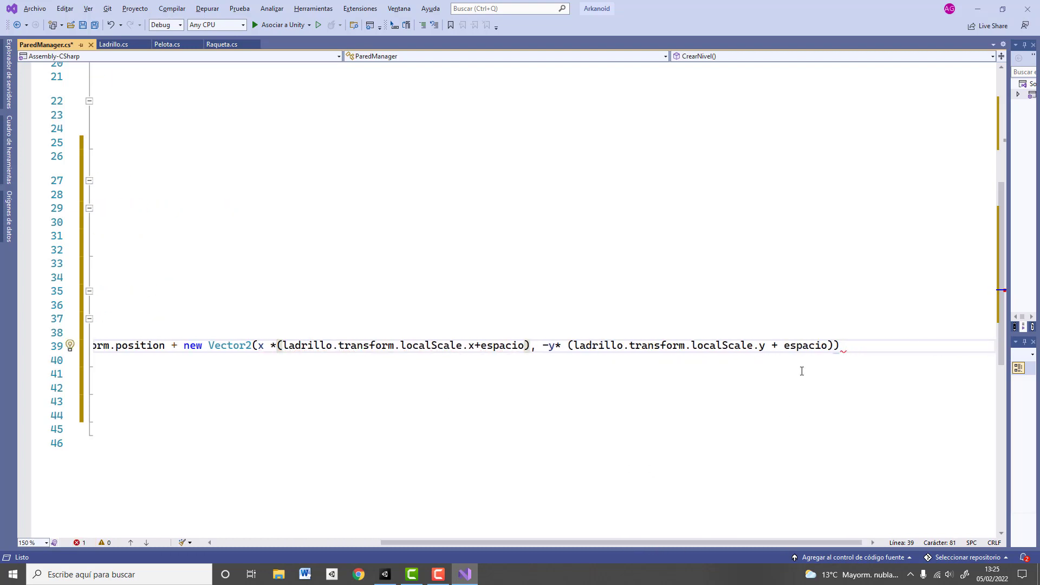
left_click(841, 346)
type(";")
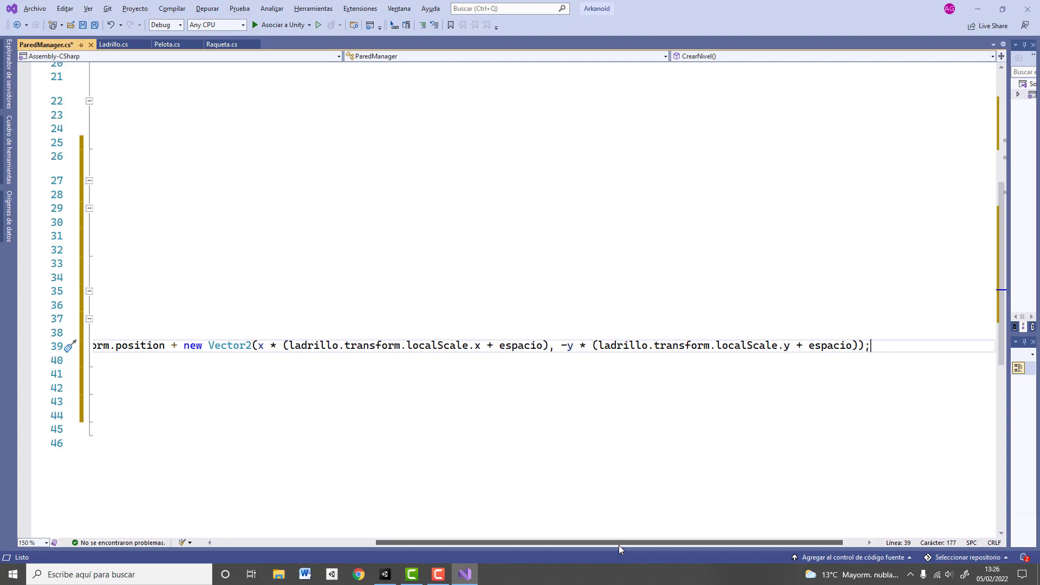
left_click_drag(619, 545, 607, 544)
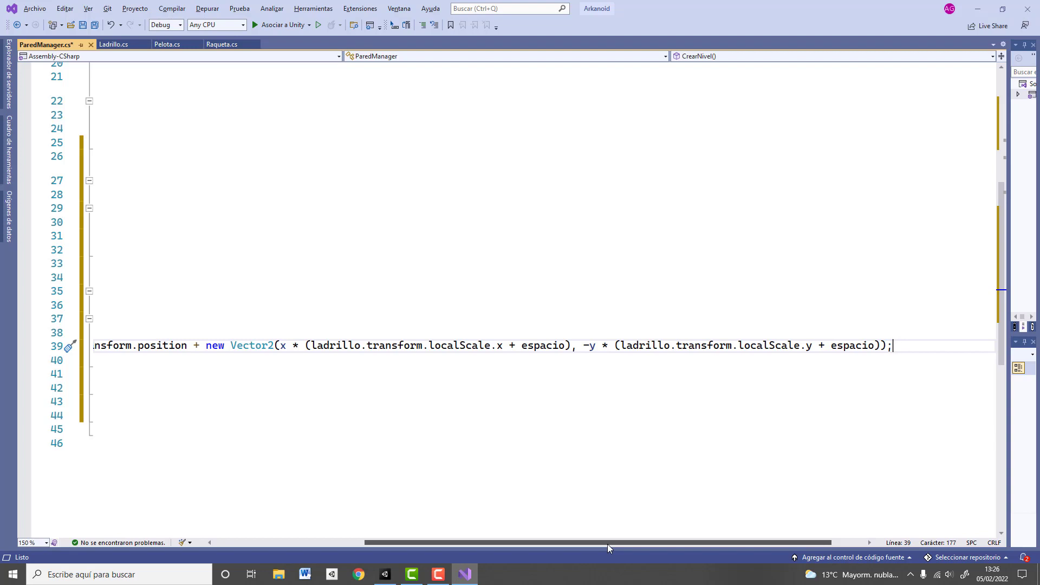
left_click_drag(606, 543, 590, 548)
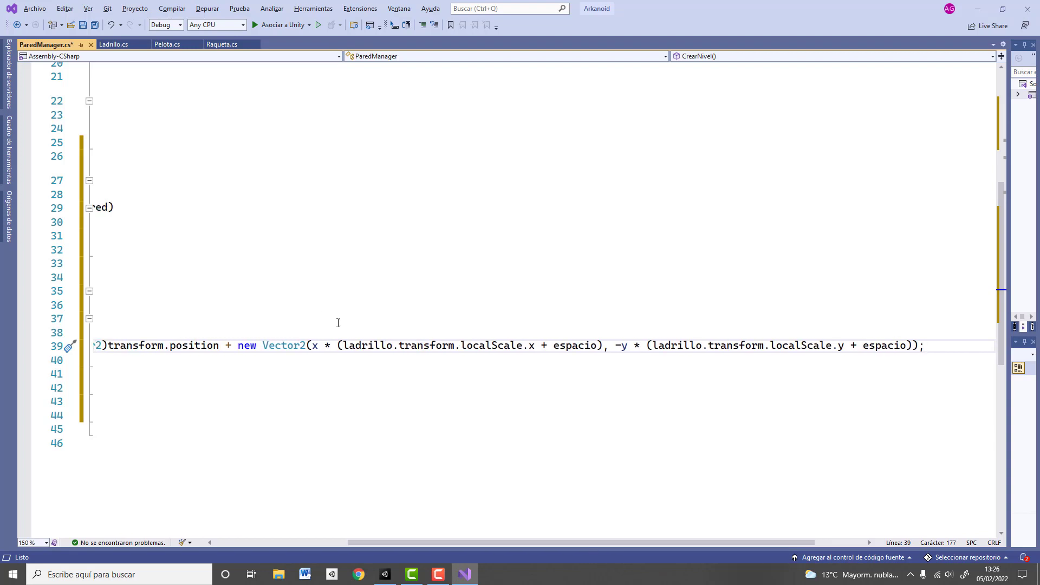
mouse_move(532, 347)
key("Return")
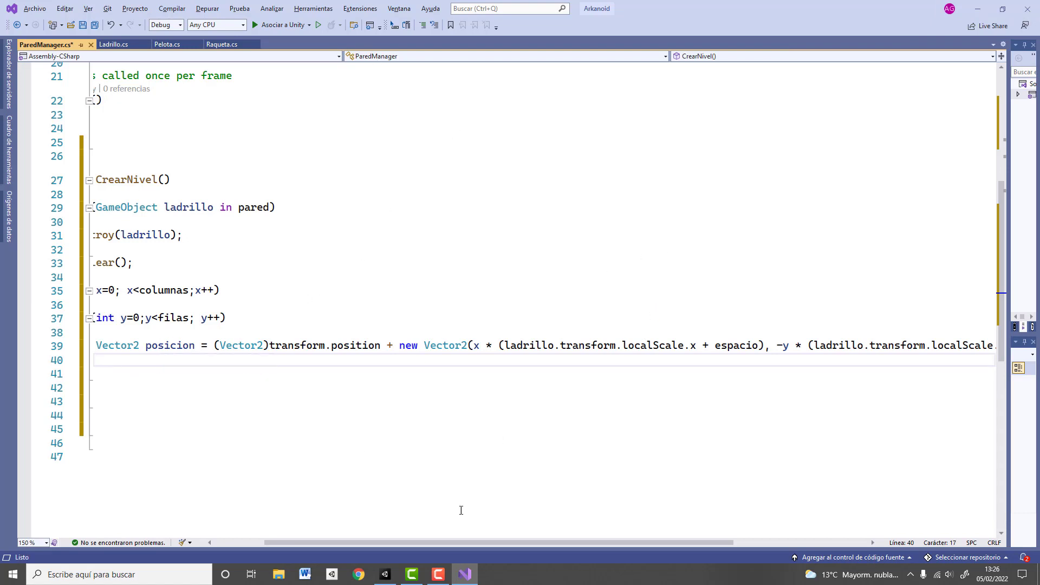
Write GameObject ladrilloreal = Instantiate(ladrillo, posicion, Quaternion.identity); on line 40.
left_click_drag(479, 542, 431, 542)
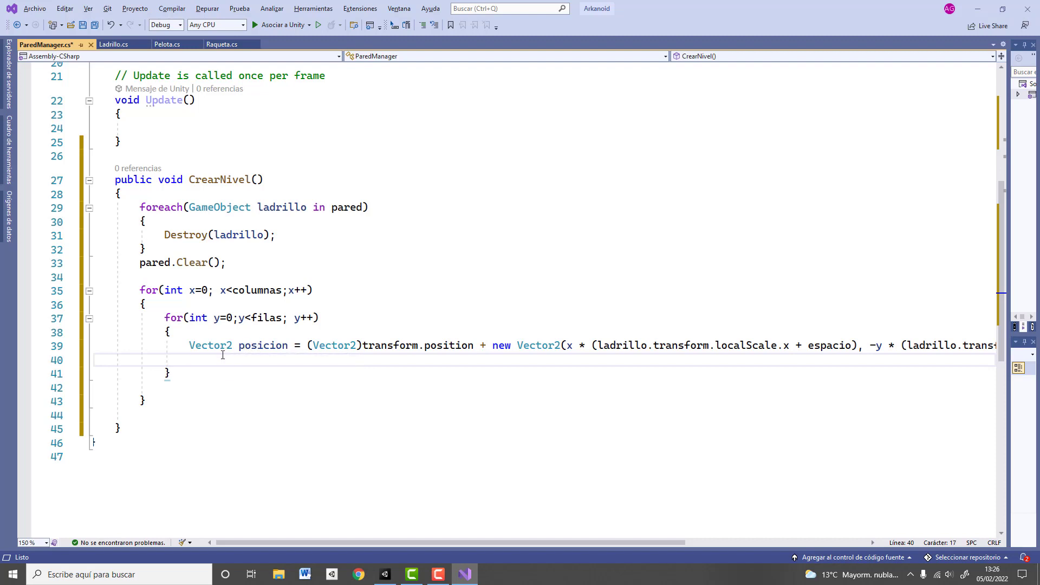
type("Game")
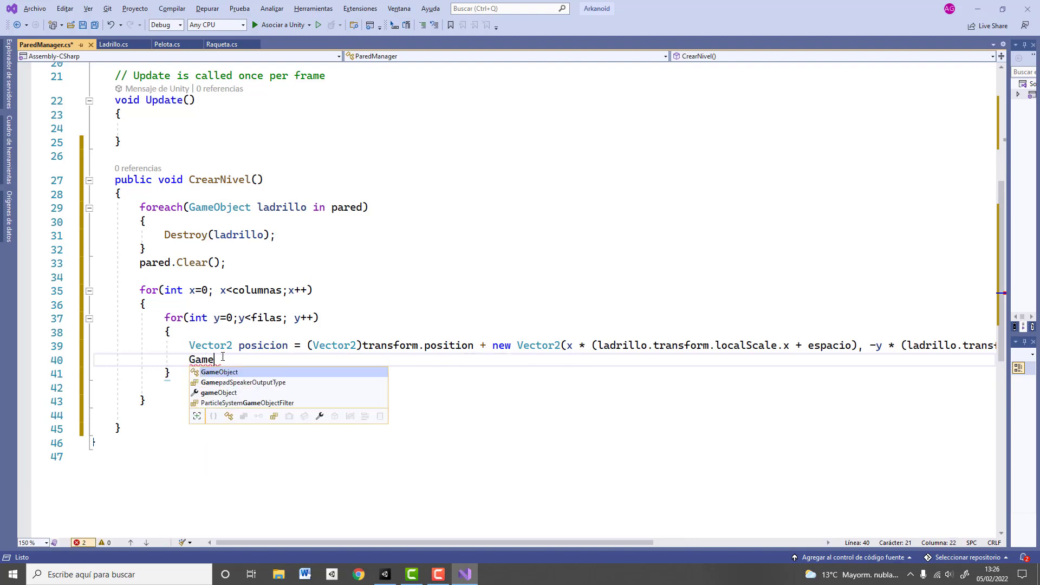
type("Object ")
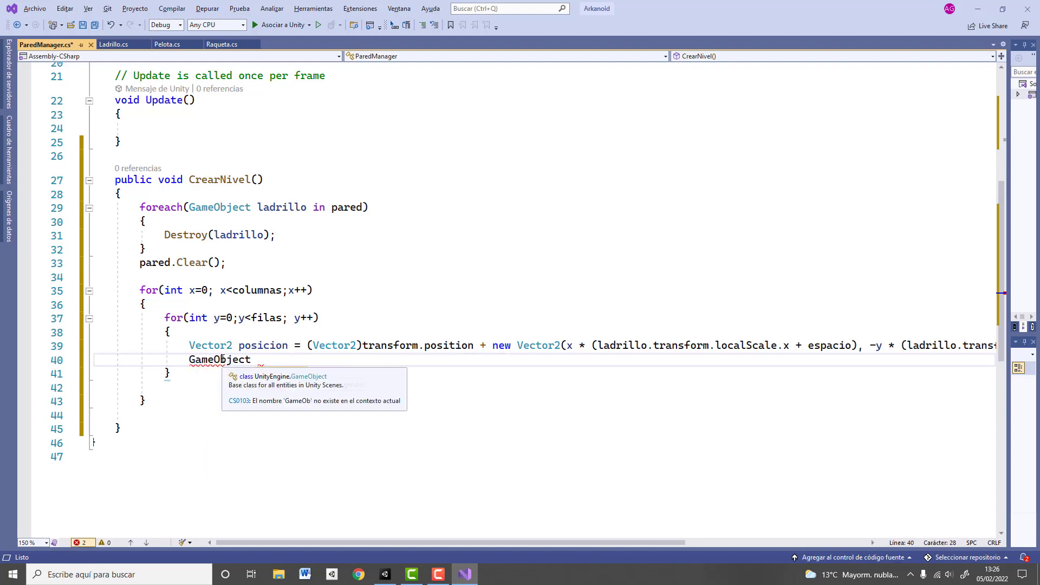
type("ladrillore")
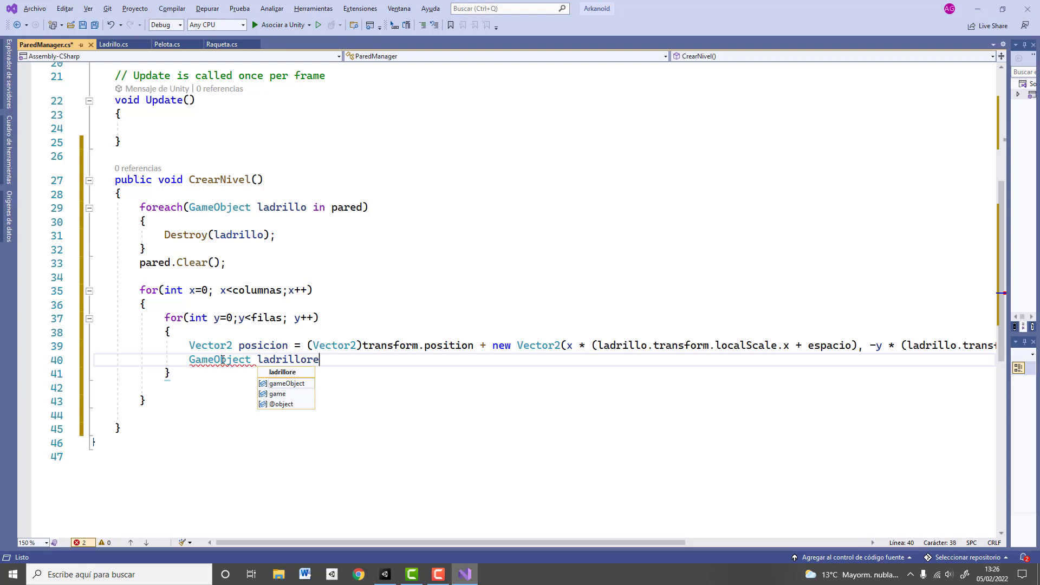
type("al = ")
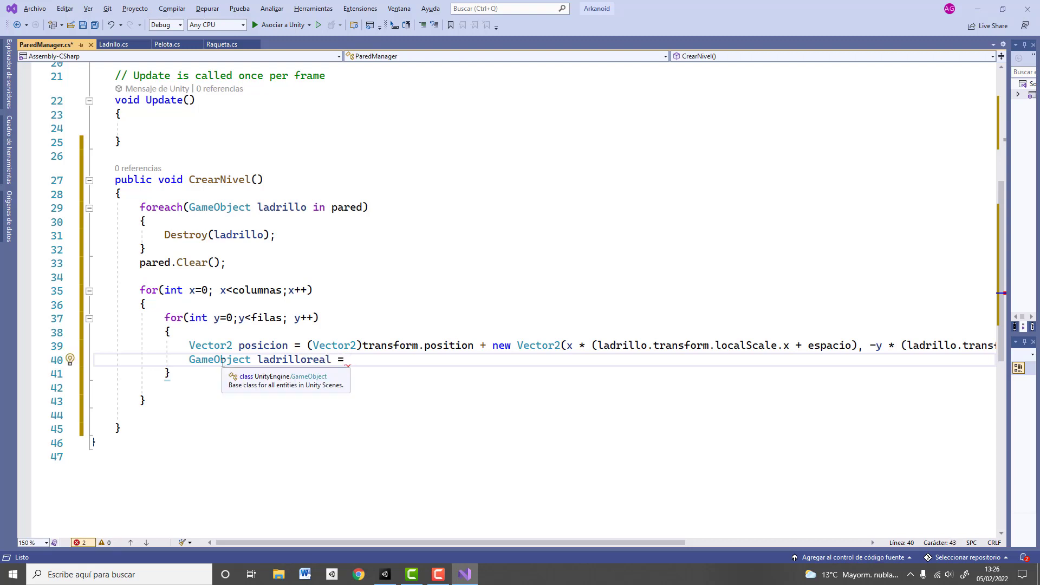
type("Instat")
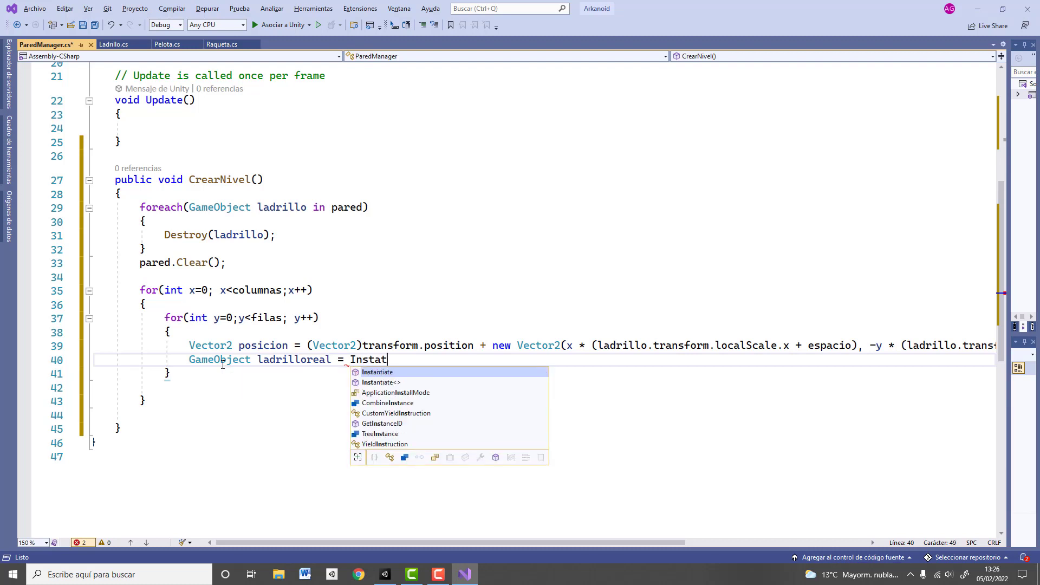
key("BackSpace")
type("ntia")
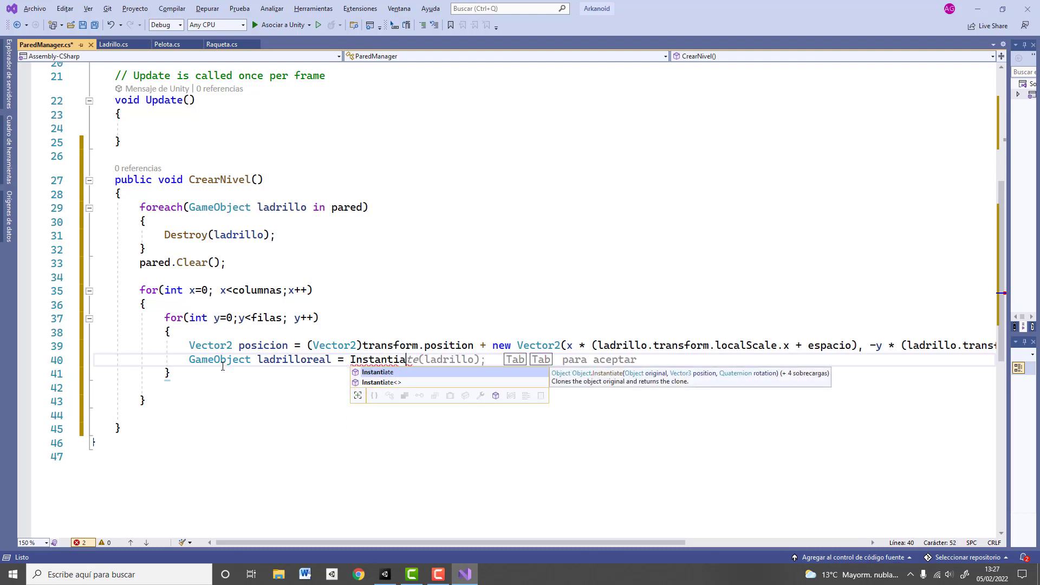
type("te(")
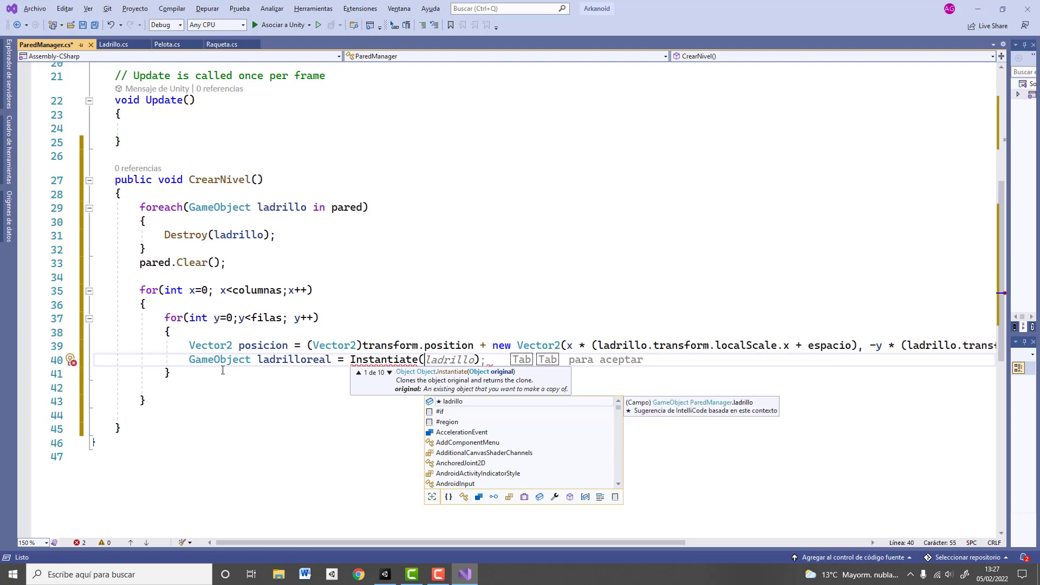
type("ladrillo")
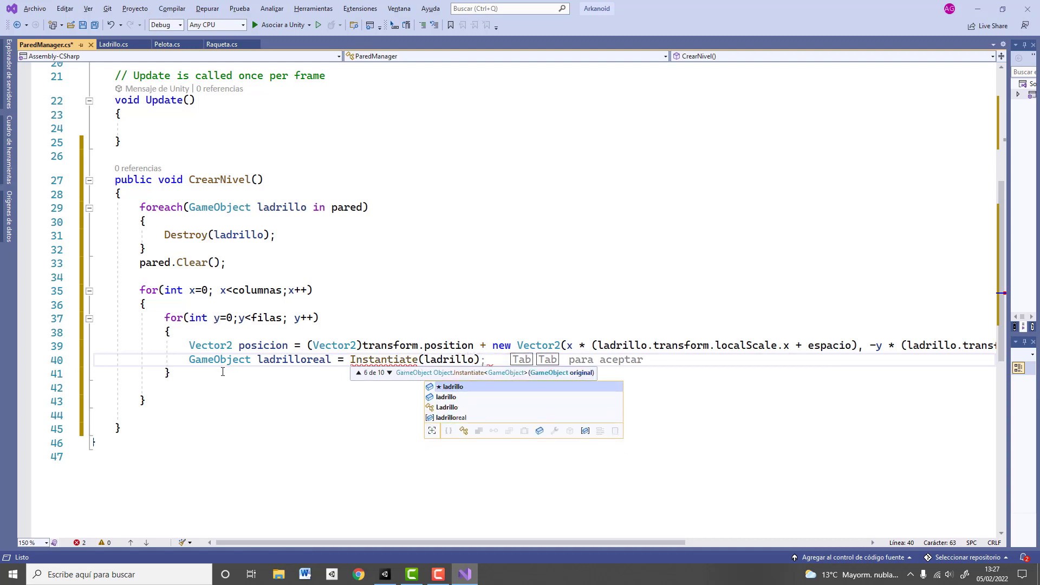
type(", posicion")
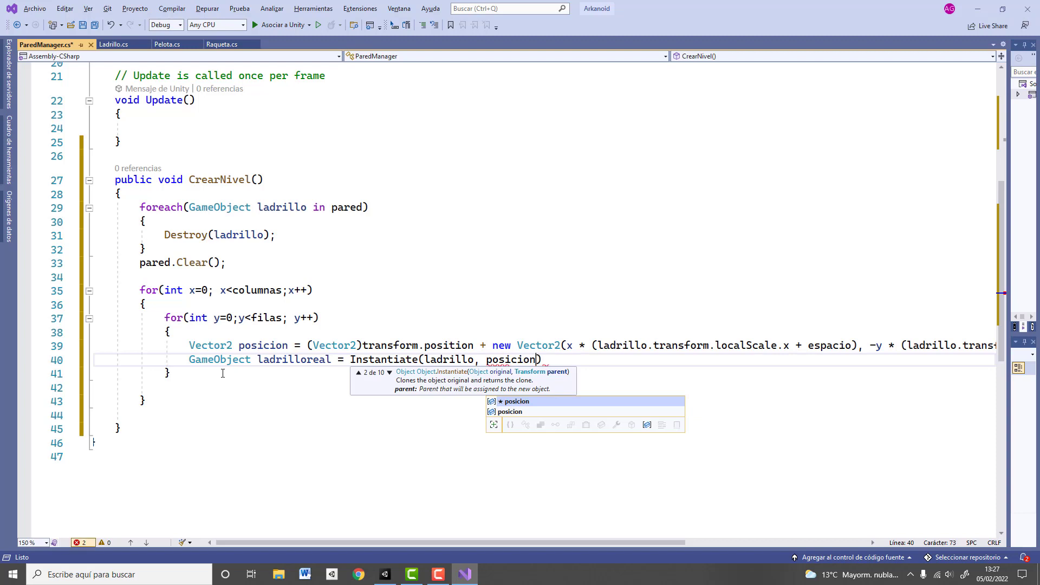
type(", Quater")
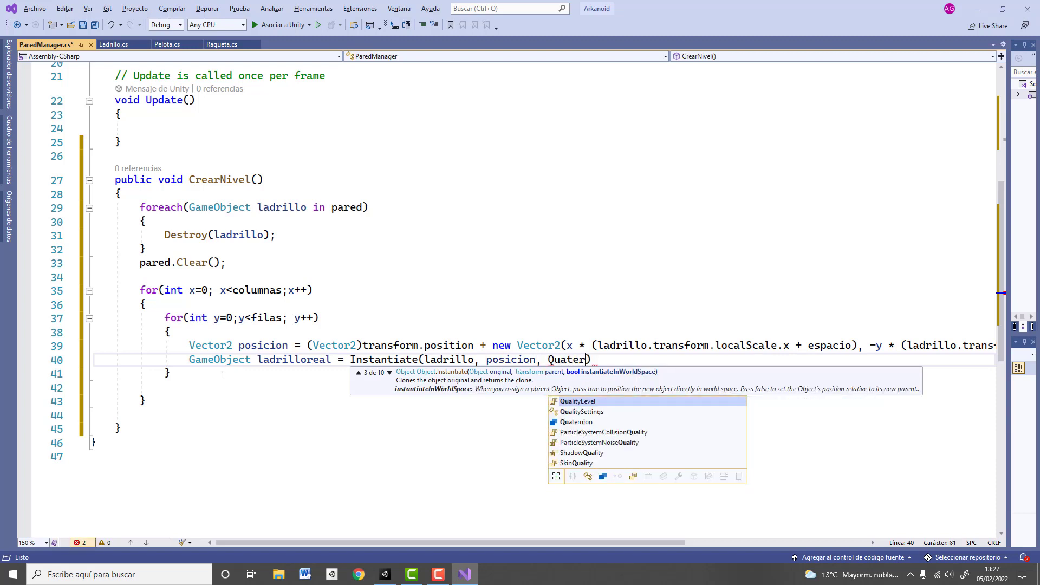
type("nion.ide")
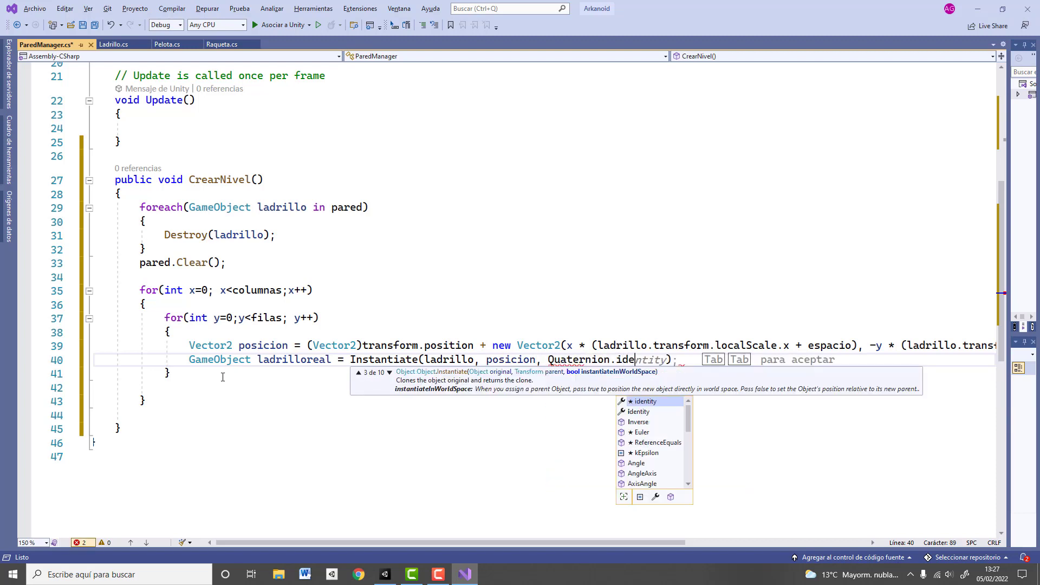
type("ntity")
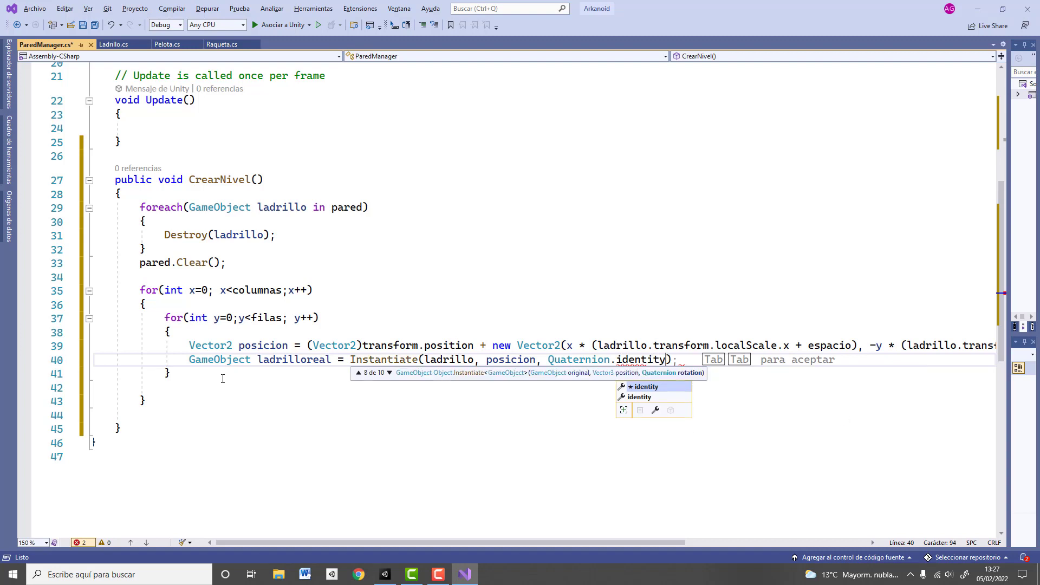
type(");")
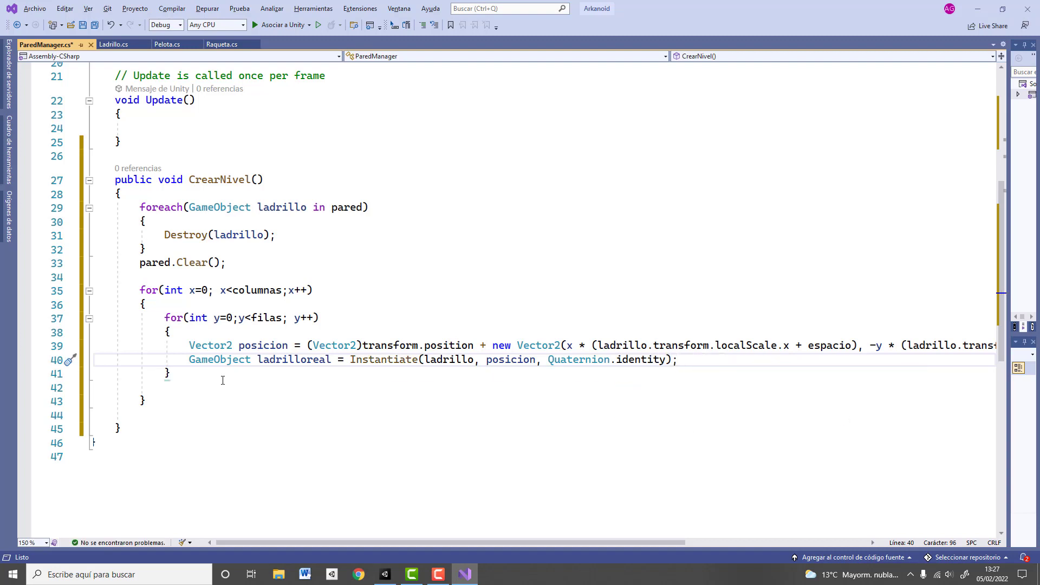
key("Return")
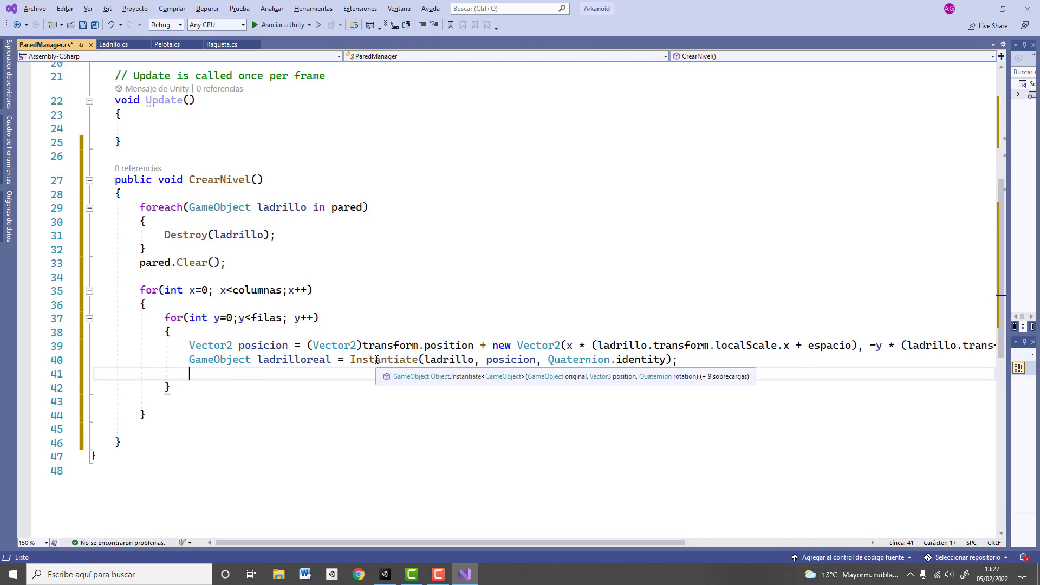
Add pared.Add(ladrilloreal); below the Instantiate line, fixing a typo in the argument.
scroll(314, 192, "up", 2)
scroll(315, 192, "up", 2)
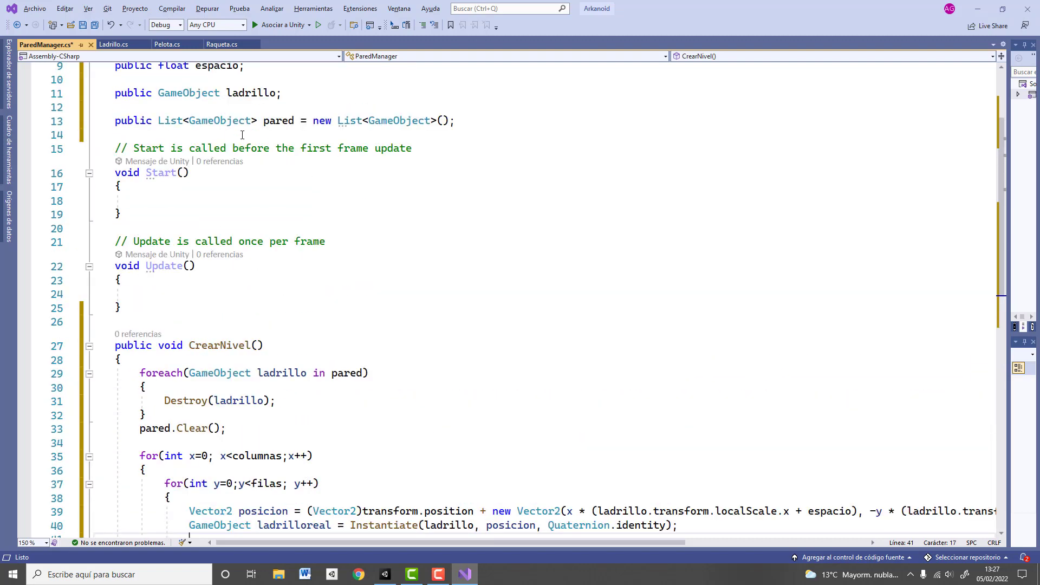
scroll(243, 340, "down", 5)
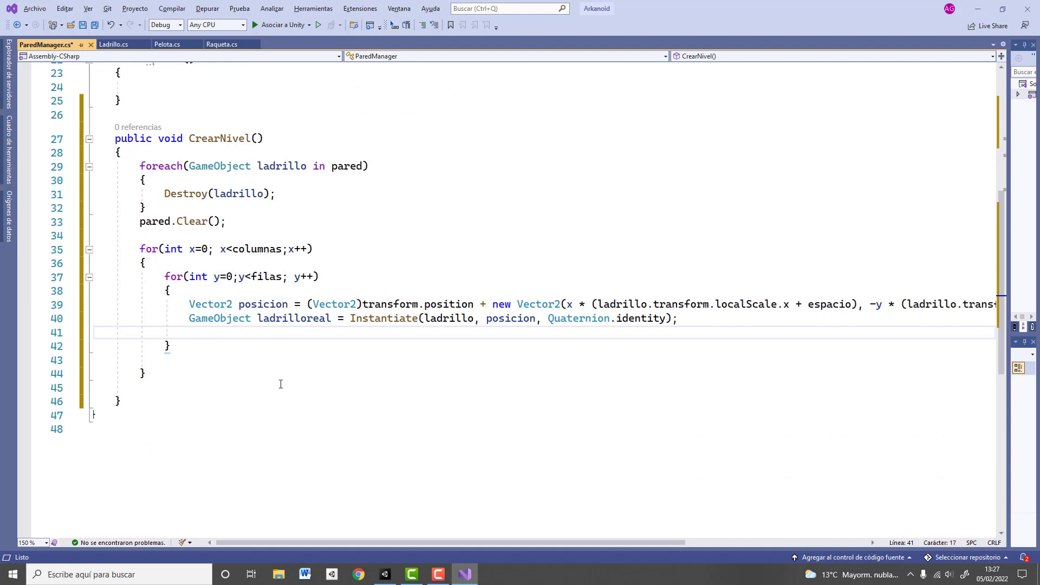
type("pared")
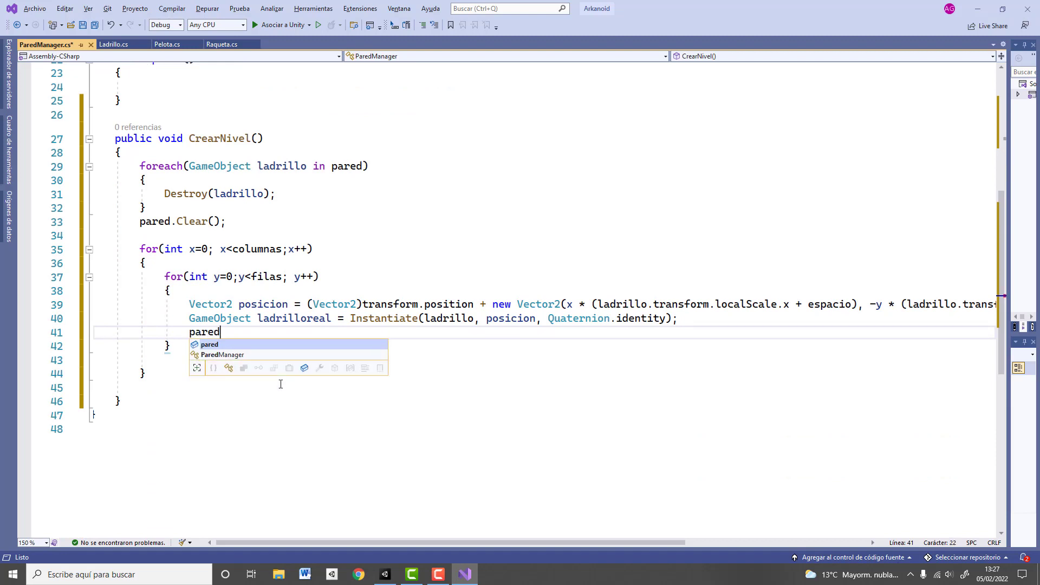
type(".Add")
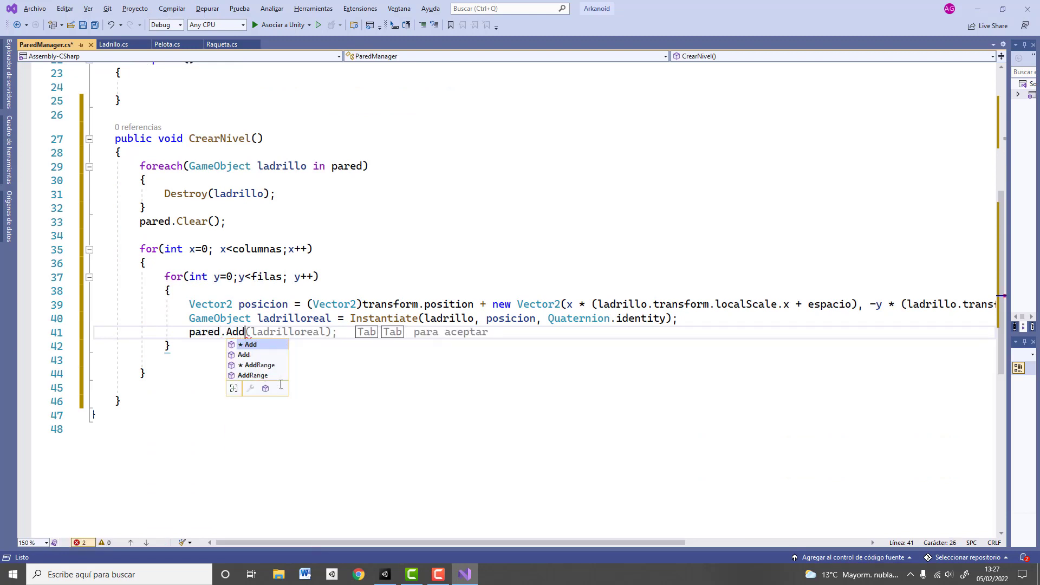
type("(ñadril")
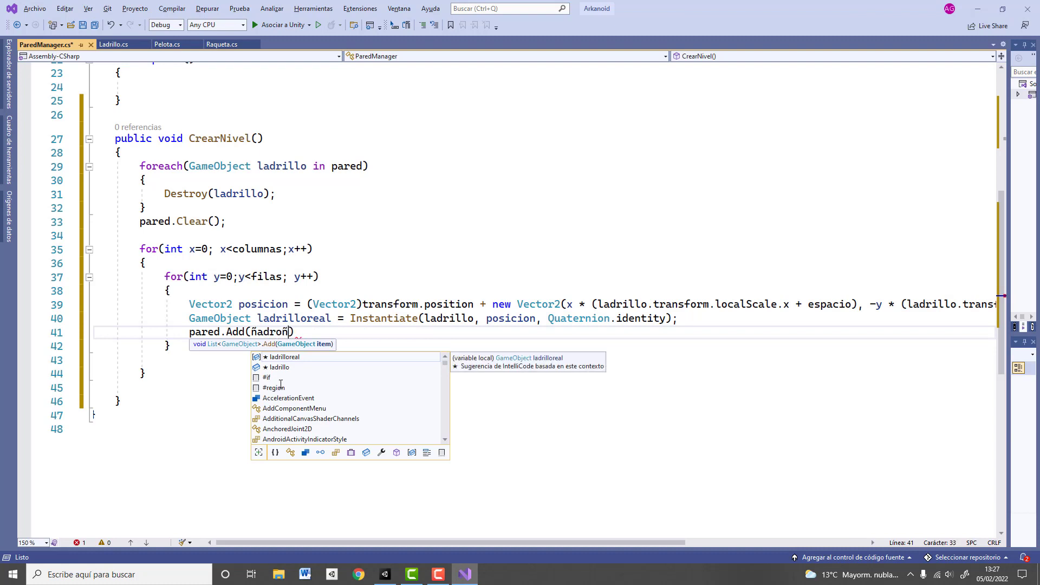
key("BackSpace")
key("BackSpace")
key("BackSpace")
key("BackSpace")
key("BackSpace")
type("ladr")
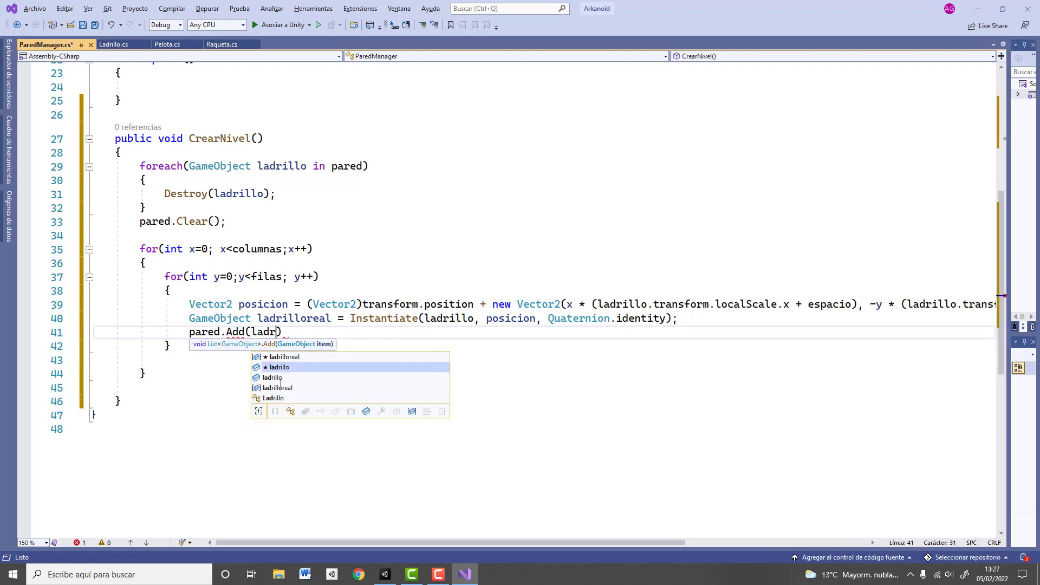
type("illoreal")
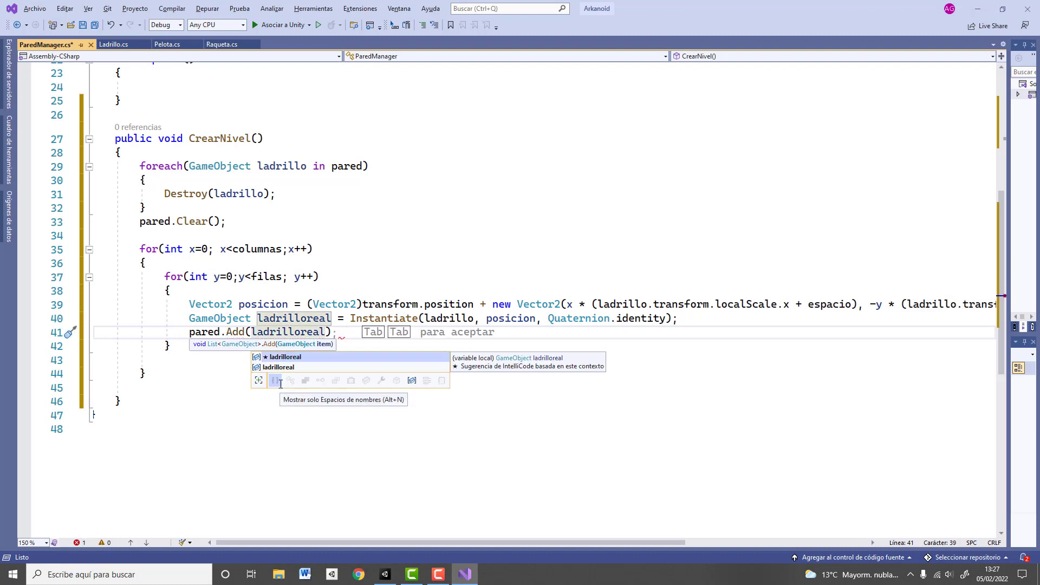
type(");")
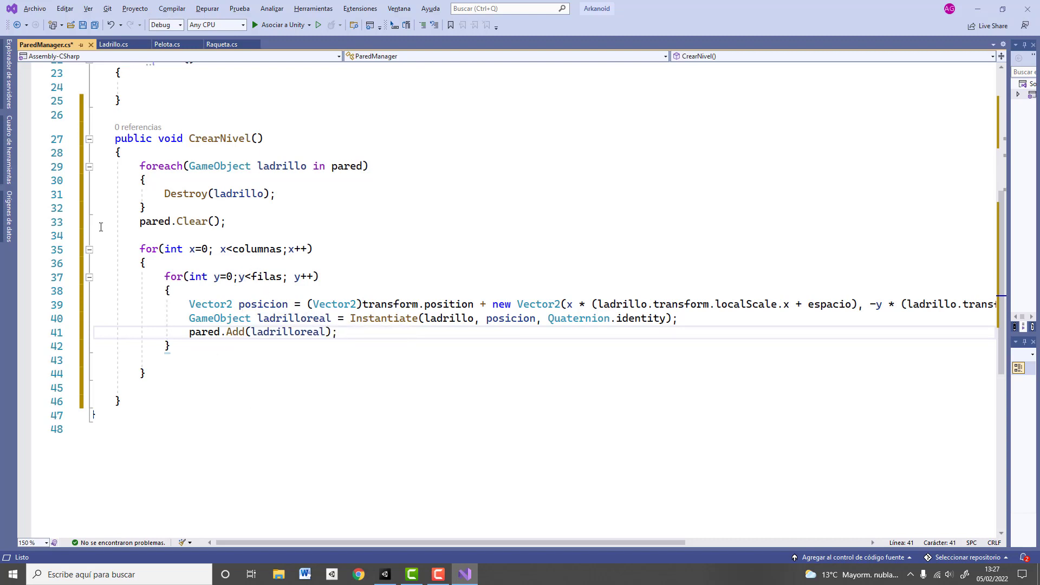
Save ParedManager.cs and switch back to the Unity editor.
scroll(215, 291, "up", 3)
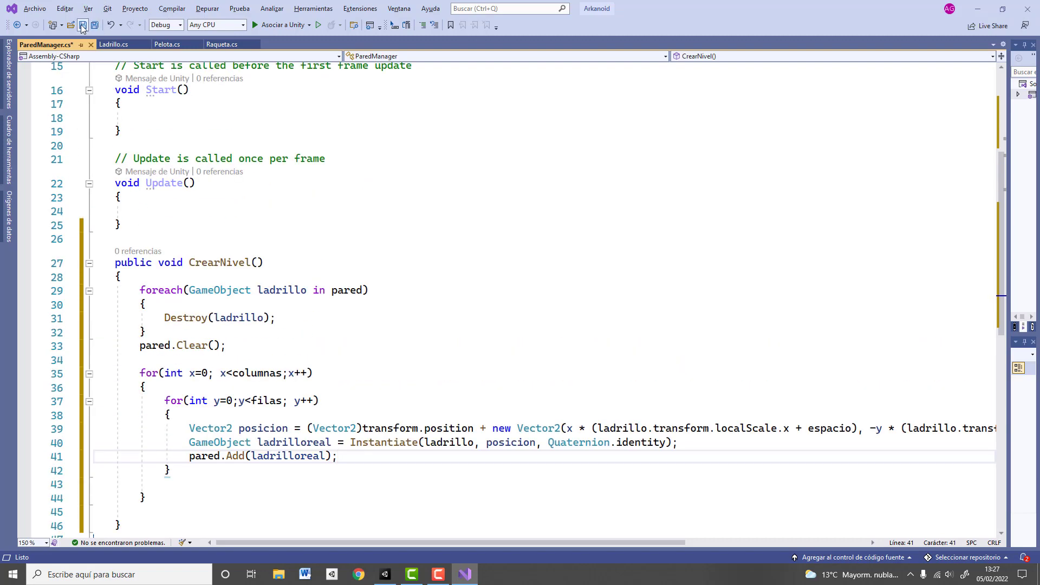
key("ctrl+s")
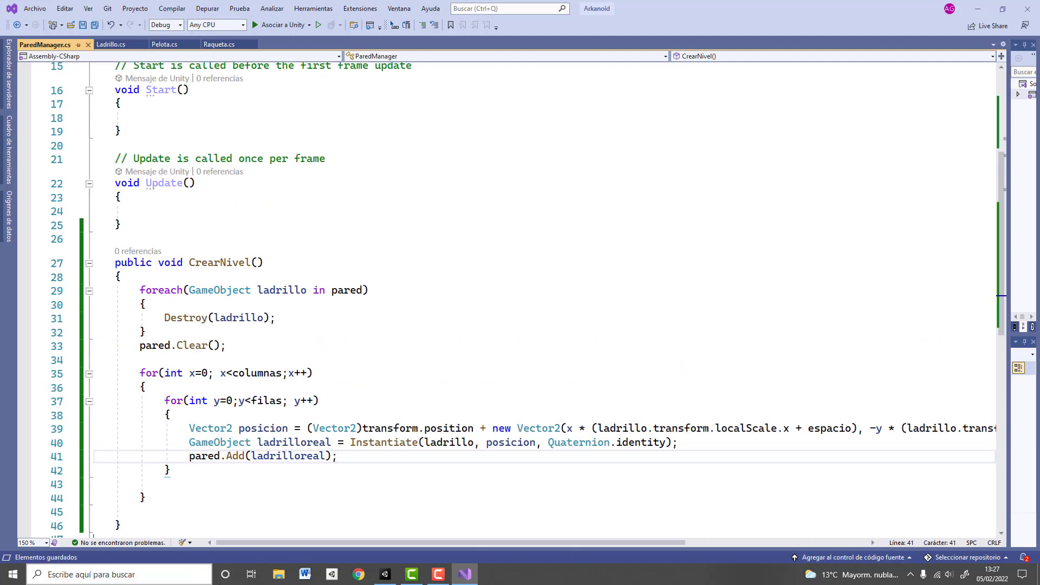
left_click(385, 575)
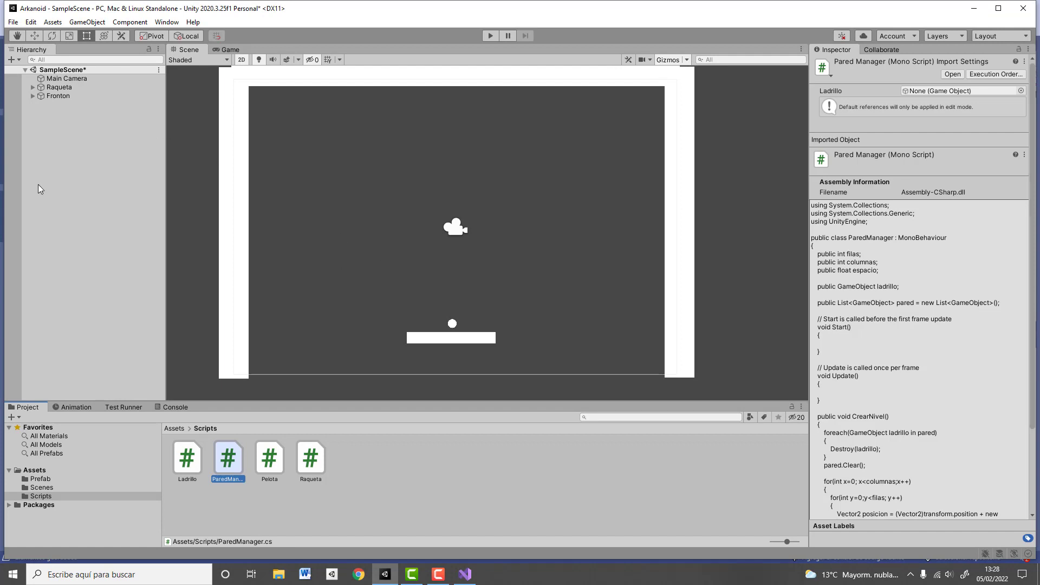
Create an empty object named OrigenPared and attach the ParedManager script to it.
right_click(70, 152)
left_click(131, 282)
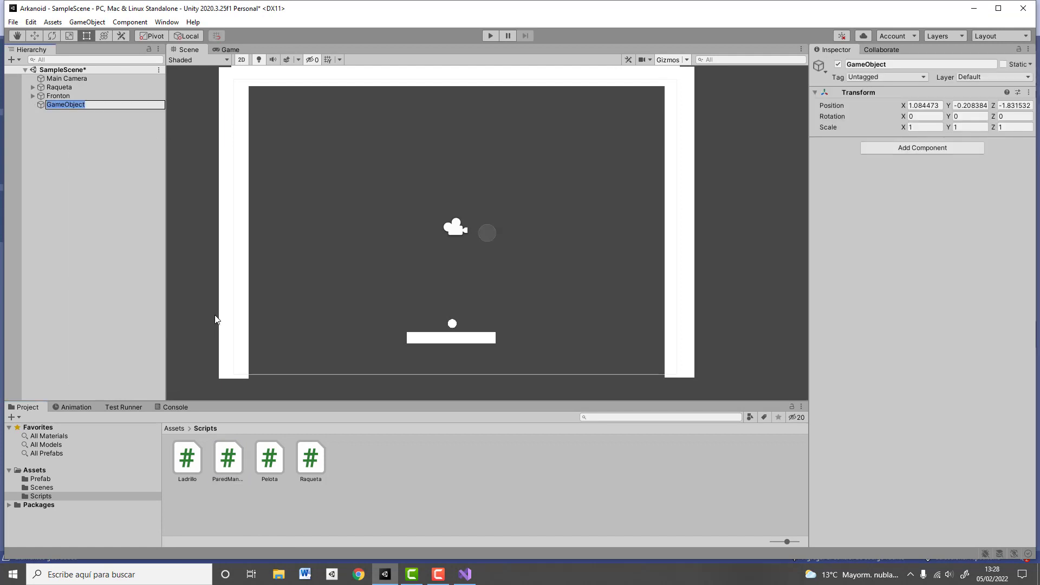
type("Origen")
type("Pared")
key("Return")
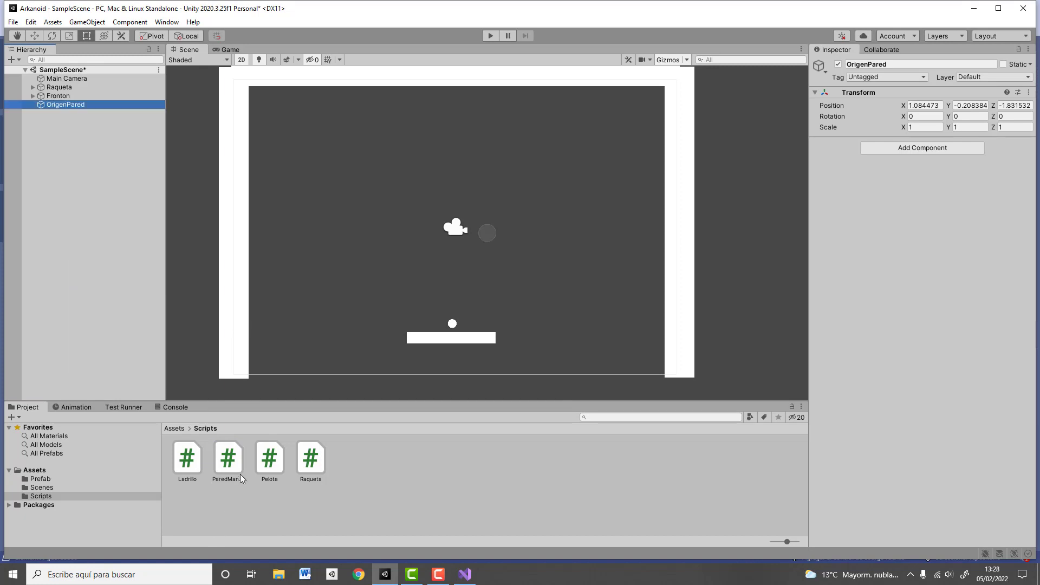
left_click_drag(231, 469, 66, 107)
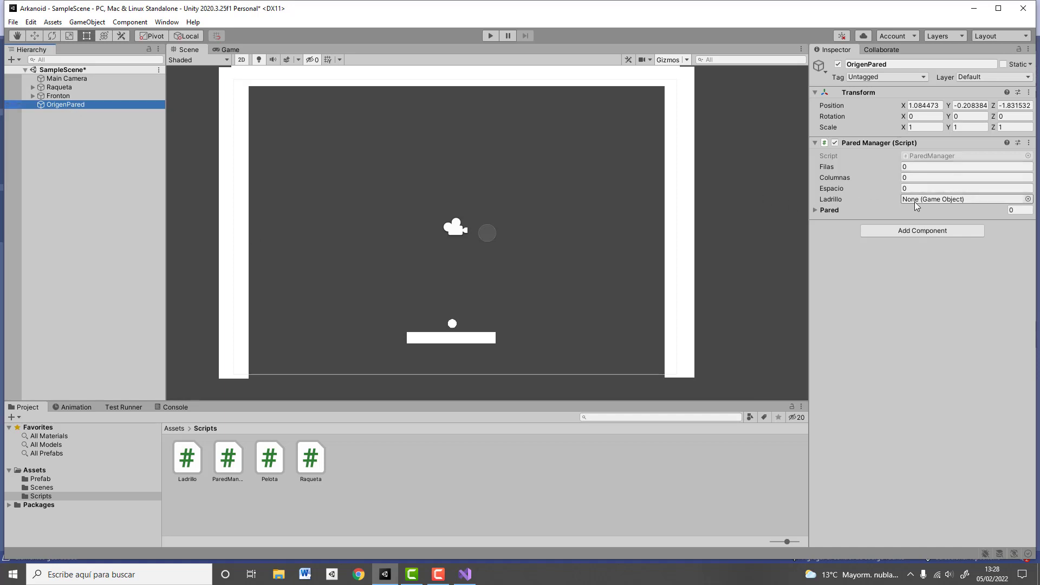
Assign the Ladrillo prefab and set Filas 4, Columnas 6 and Espacio 0.2.
left_click(109, 479)
left_click_drag(187, 459, 941, 203)
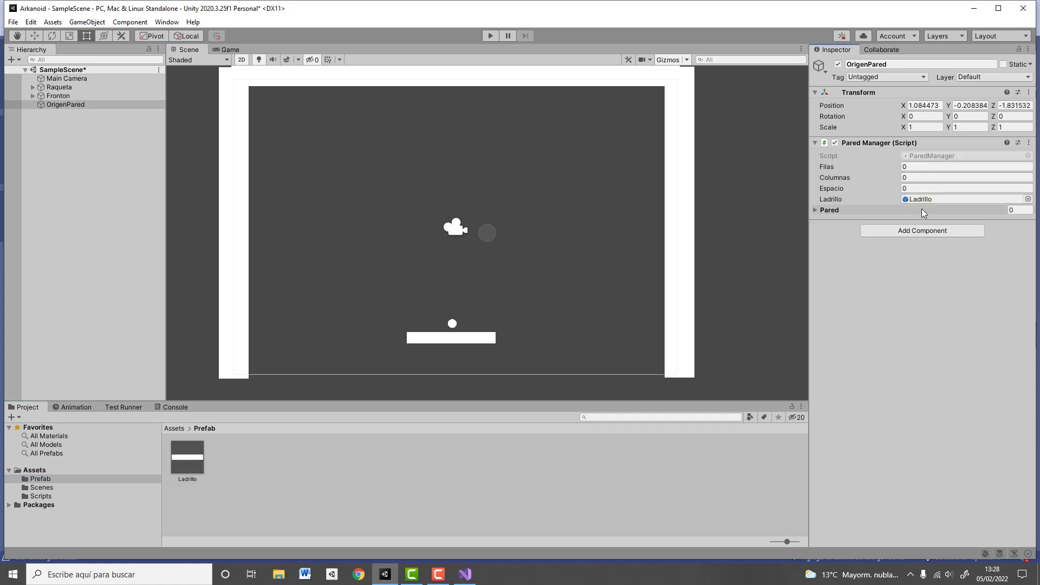
left_click(912, 166)
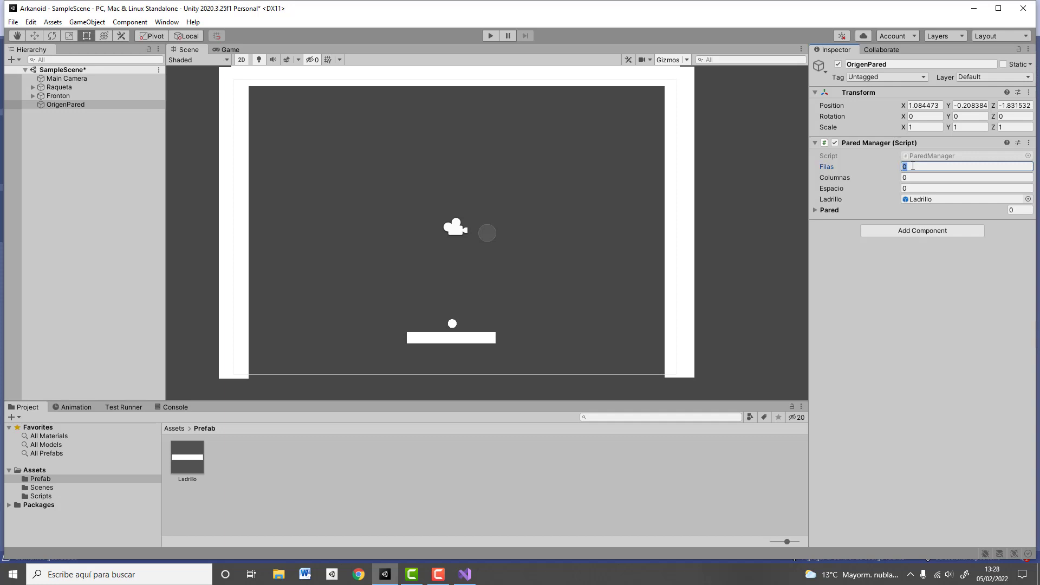
type("4")
key("Tab")
type("6")
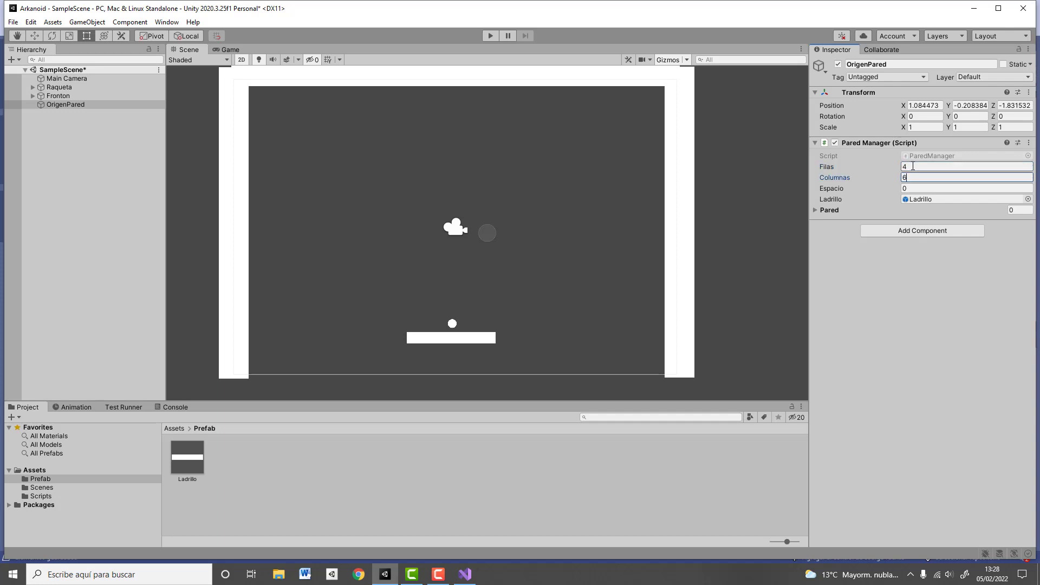
key("Tab")
type("0.2")
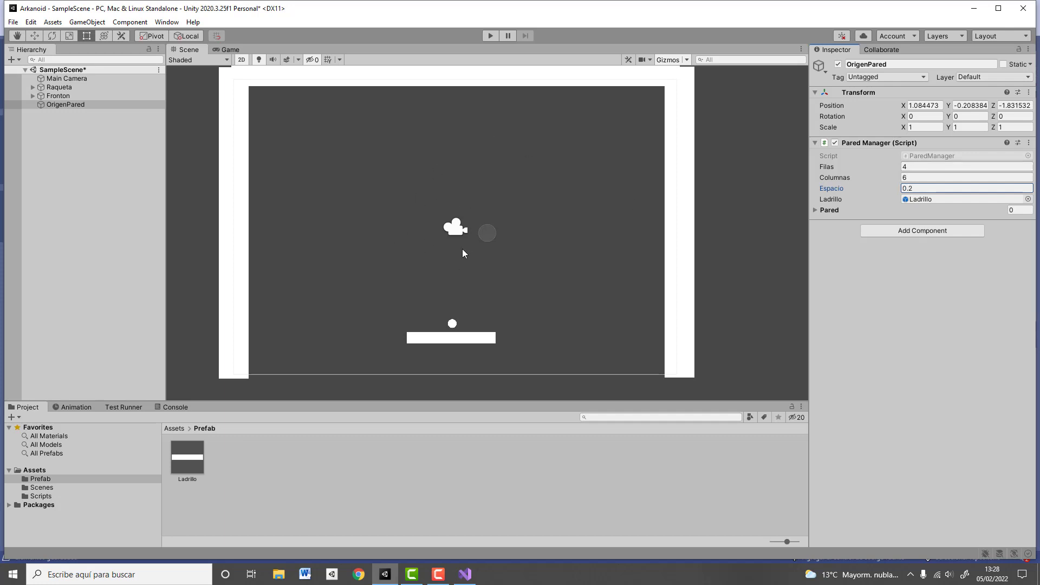
left_click(76, 105)
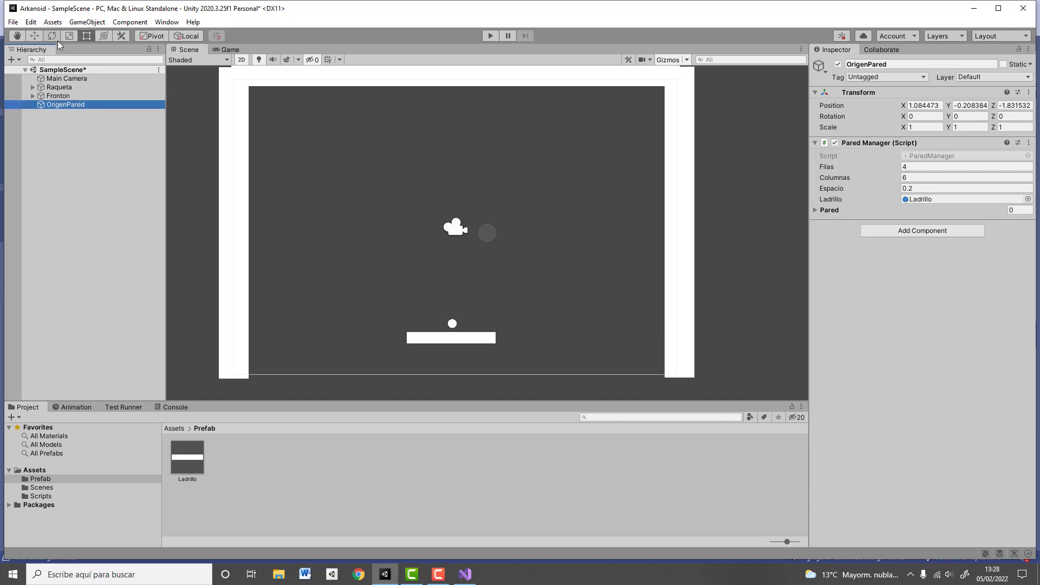
Move OrigenPared up-left to X -2.12, Y 2.44 and briefly play-test the game.
left_click(34, 38)
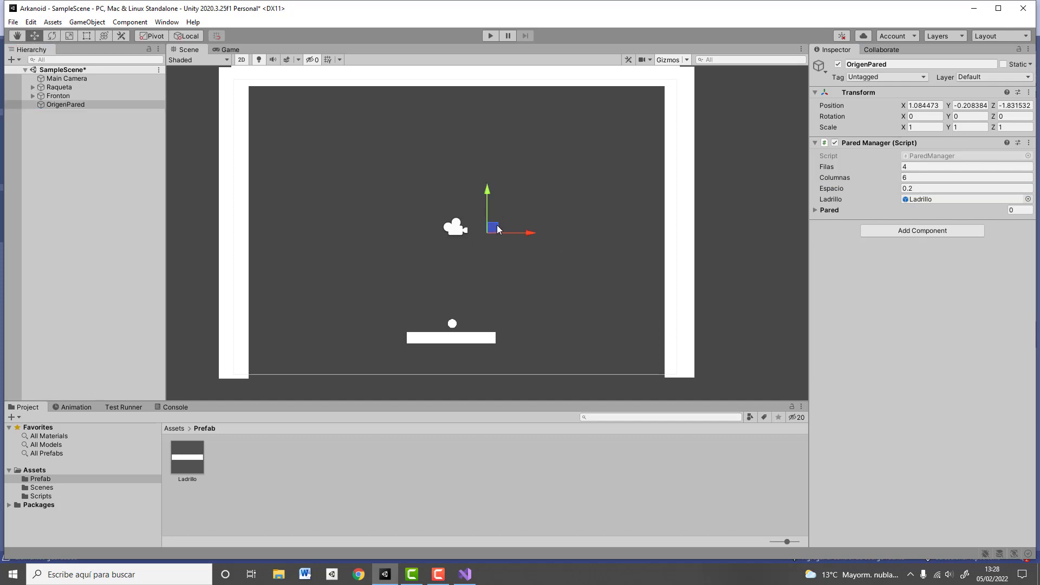
left_click_drag(499, 230, 404, 151)
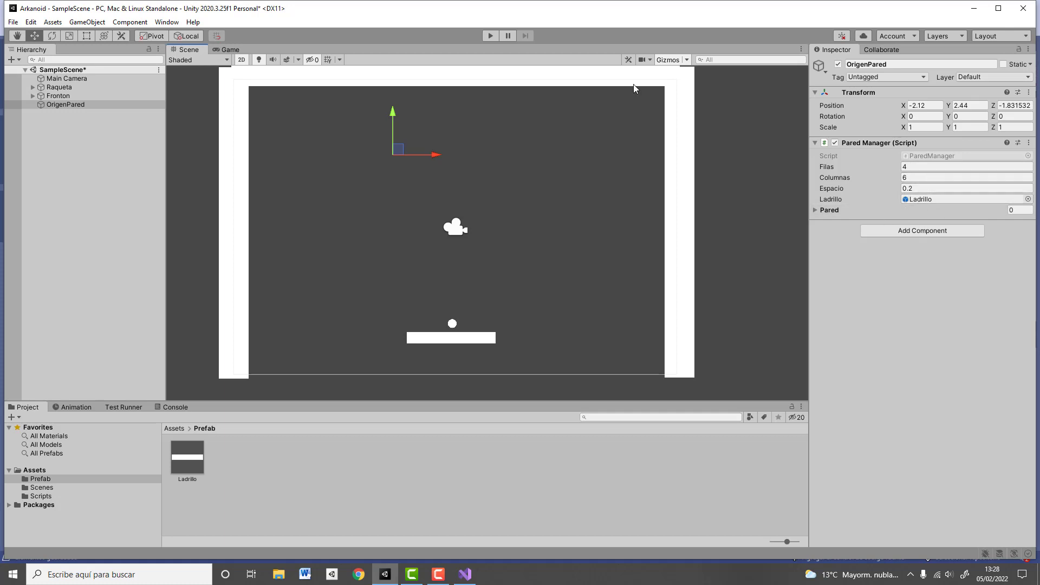
left_click(490, 37)
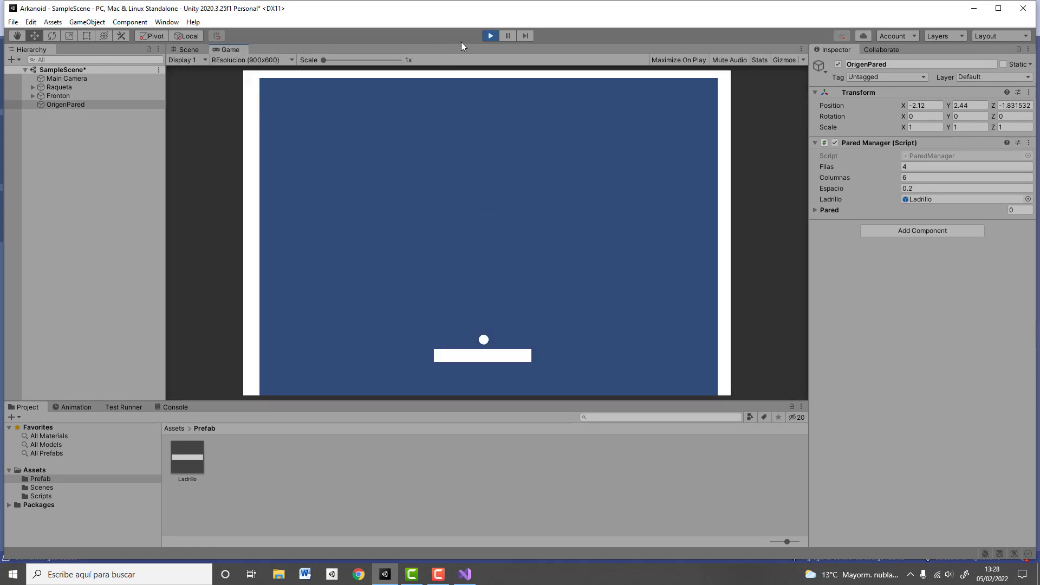
left_click(490, 36)
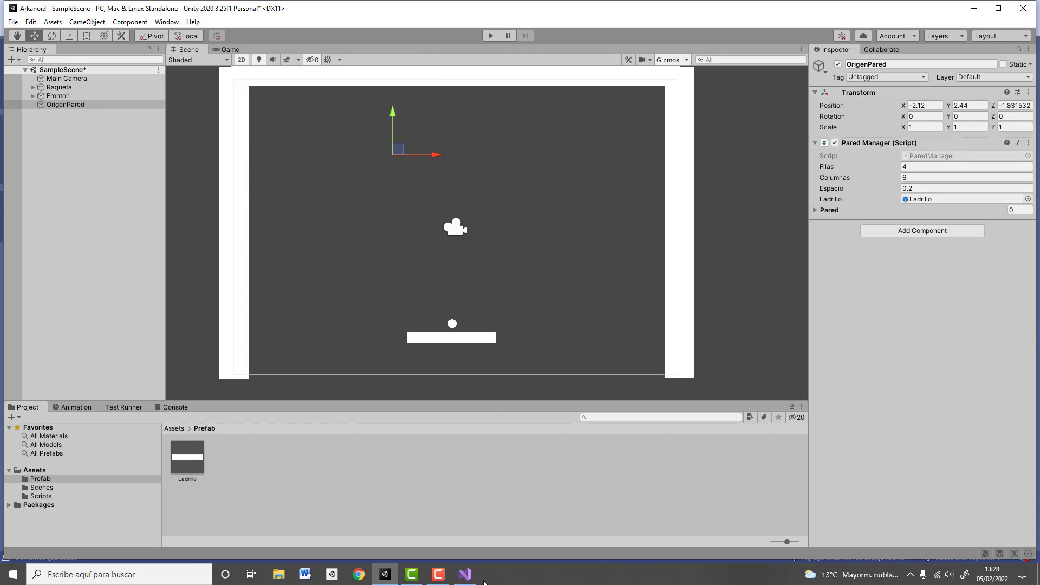
left_click(465, 574)
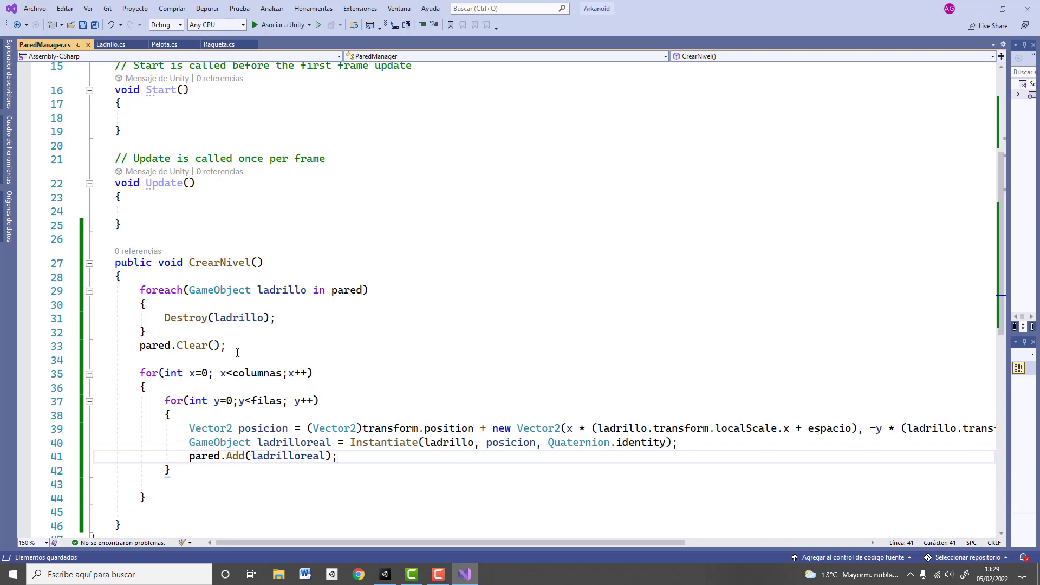
Add the call CrearNivel(); inside Start() and save all changes to ParedManager.cs.
scroll(237, 353, "up", 2)
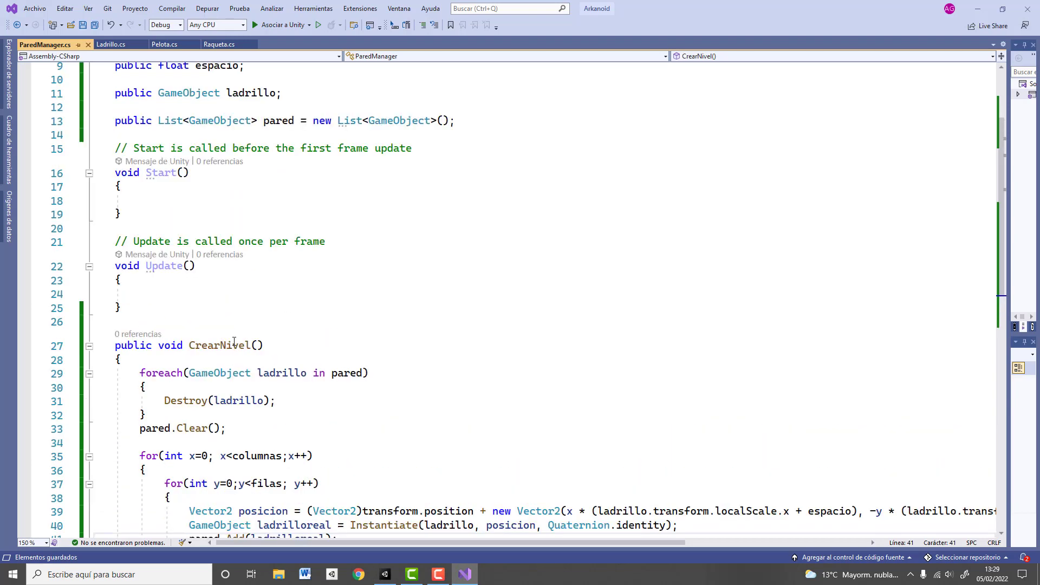
left_click(209, 200)
type("Crea")
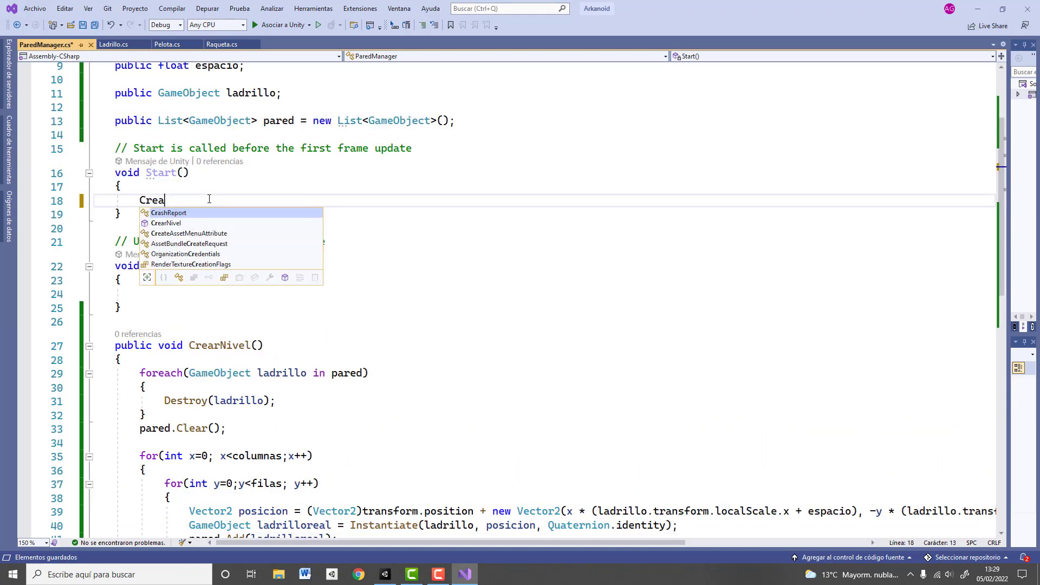
type("rNivel(")
key("Tab")
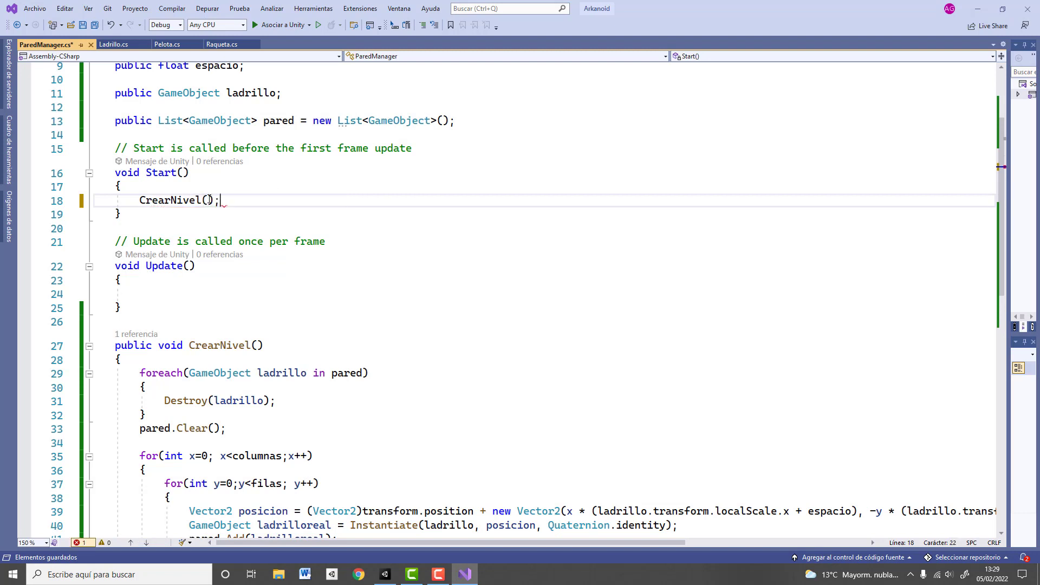
left_click(95, 26)
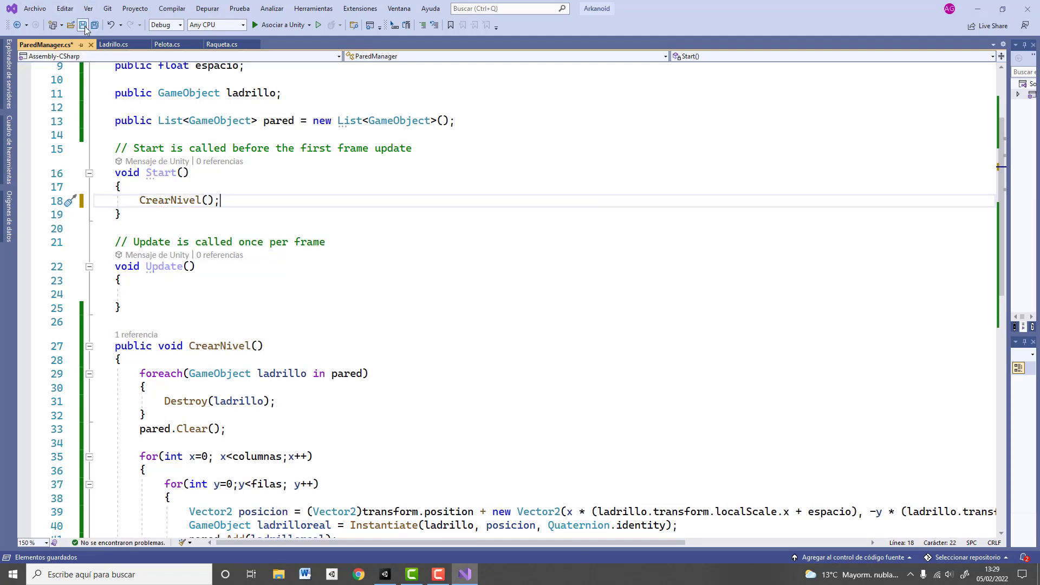
left_click(386, 574)
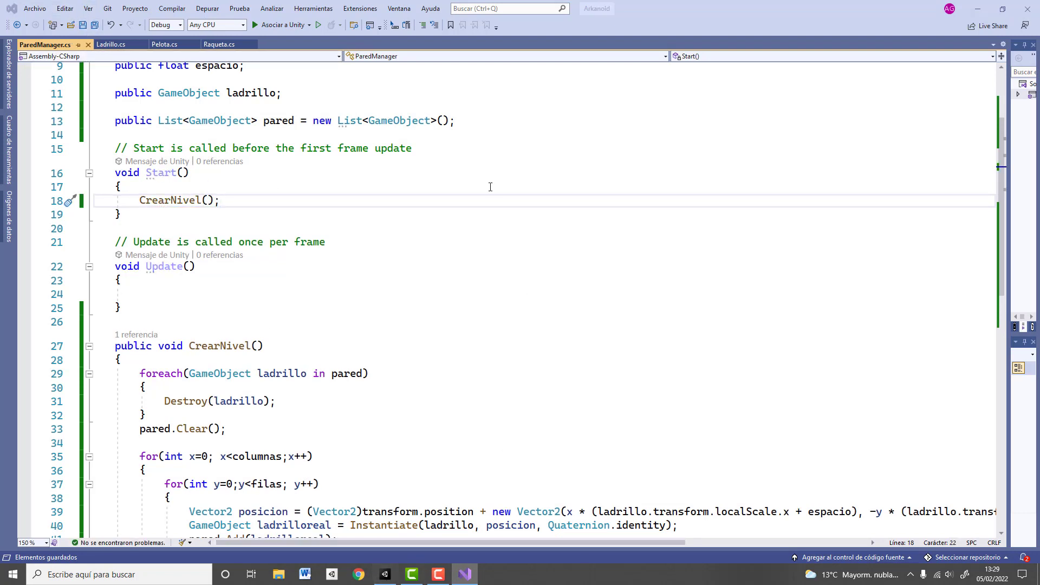
Preview the 24 spawned bricks, then move OrigenPared up-left to X -6.15, Y 3.99 and retest.
left_click(385, 574)
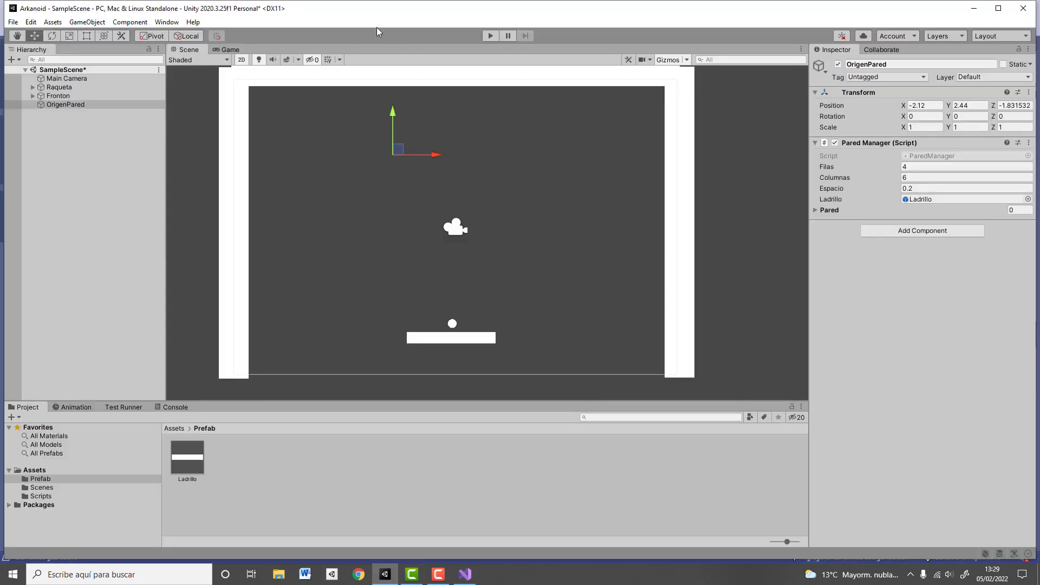
left_click(490, 36)
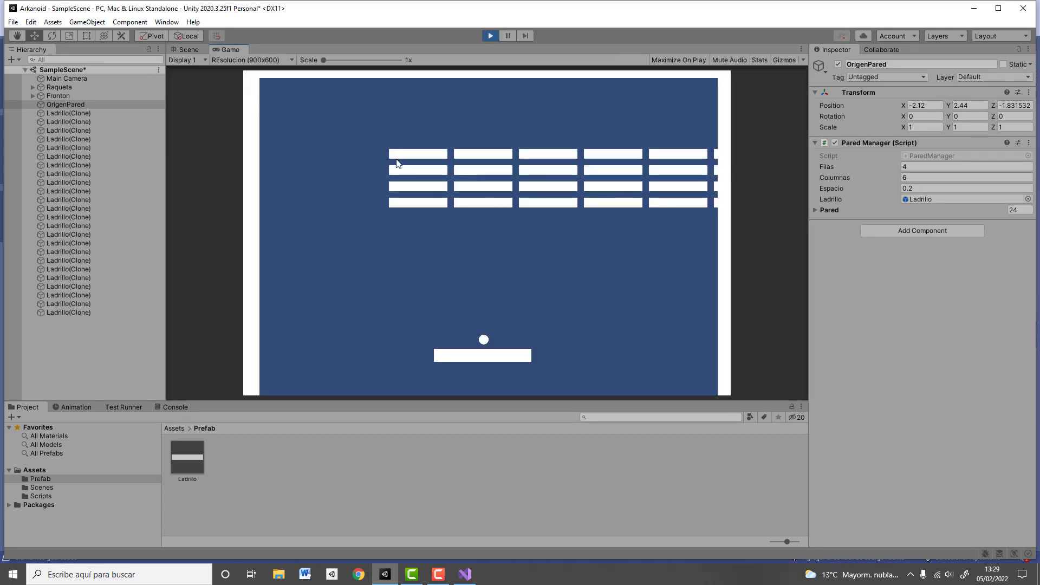
left_click(491, 35)
left_click_drag(401, 152, 283, 106)
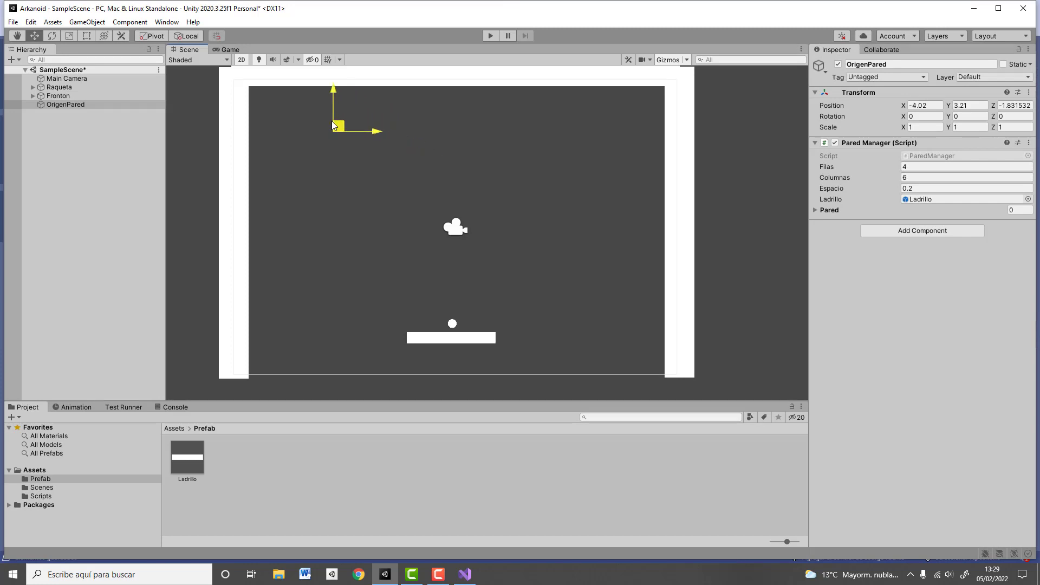
left_click(490, 38)
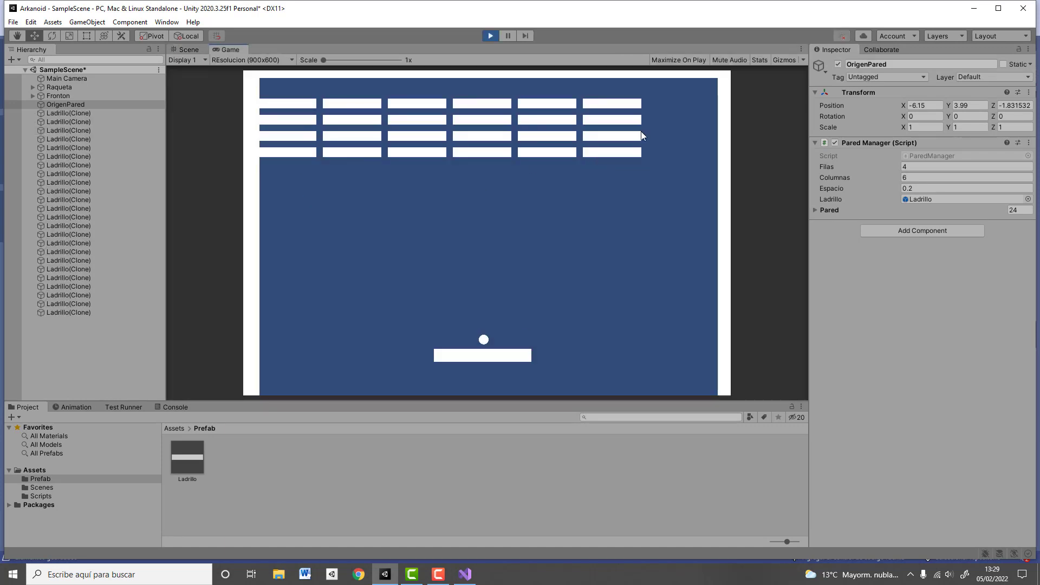
left_click(491, 37)
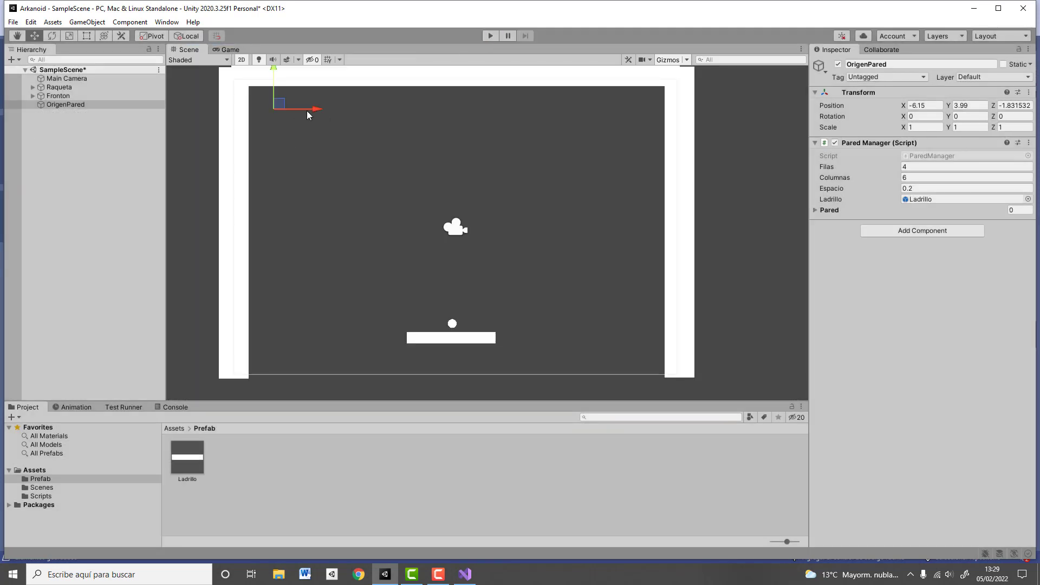
Shift OrigenPared right in two nudges to X -5.02, checking the wall in Play mode.
left_click_drag(307, 110, 329, 111)
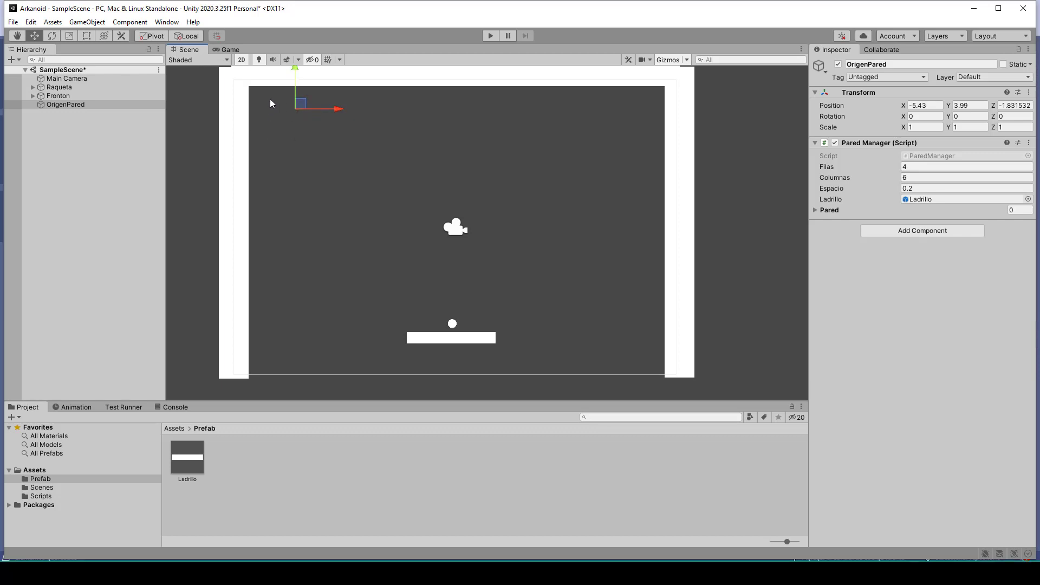
left_click(490, 36)
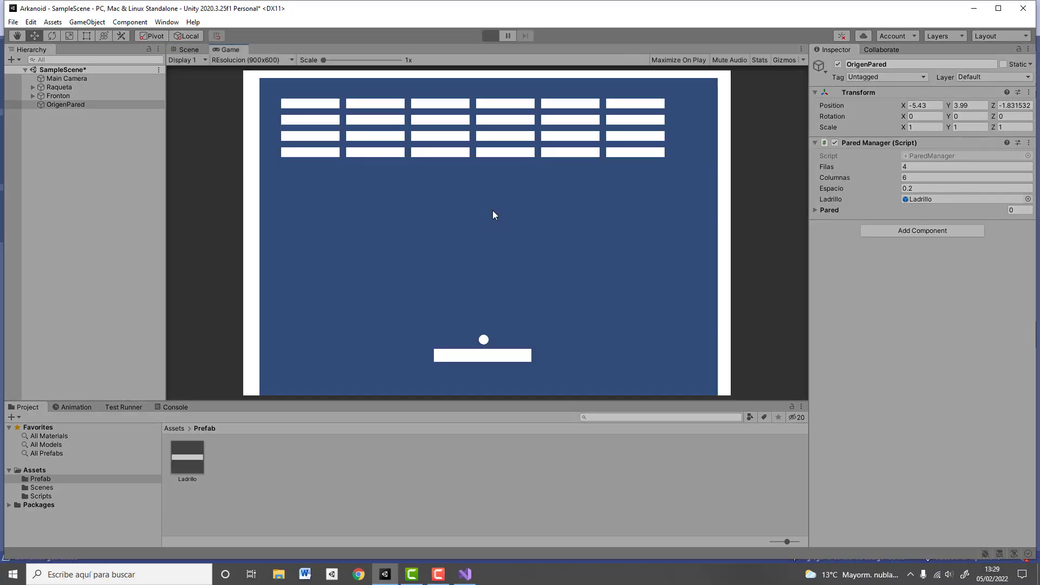
left_click(489, 36)
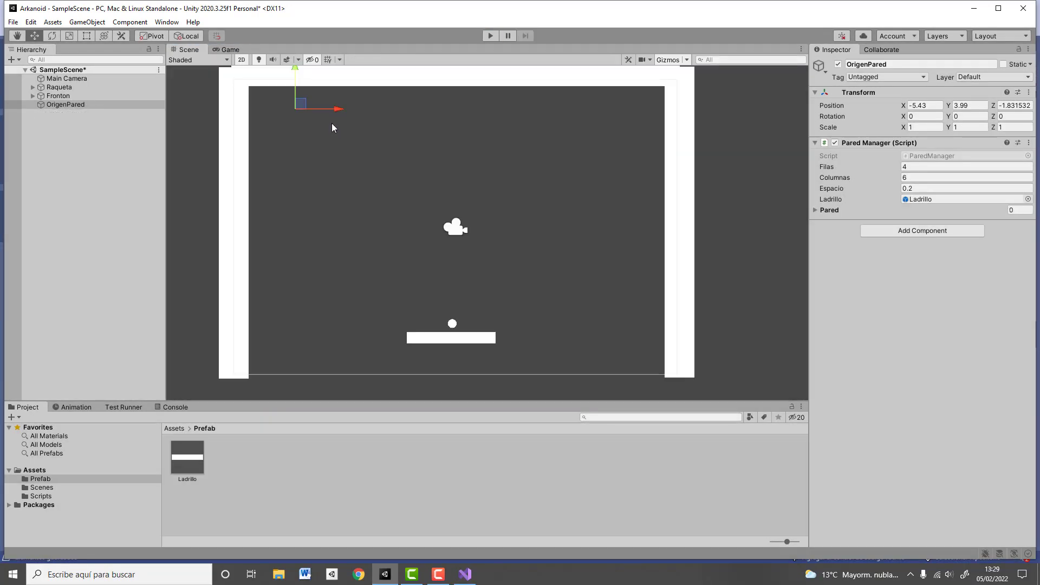
left_click_drag(332, 109, 351, 106)
Play the game, steering the paddle with the arrow keys until the wall is down to 15 bricks.
left_click(490, 36)
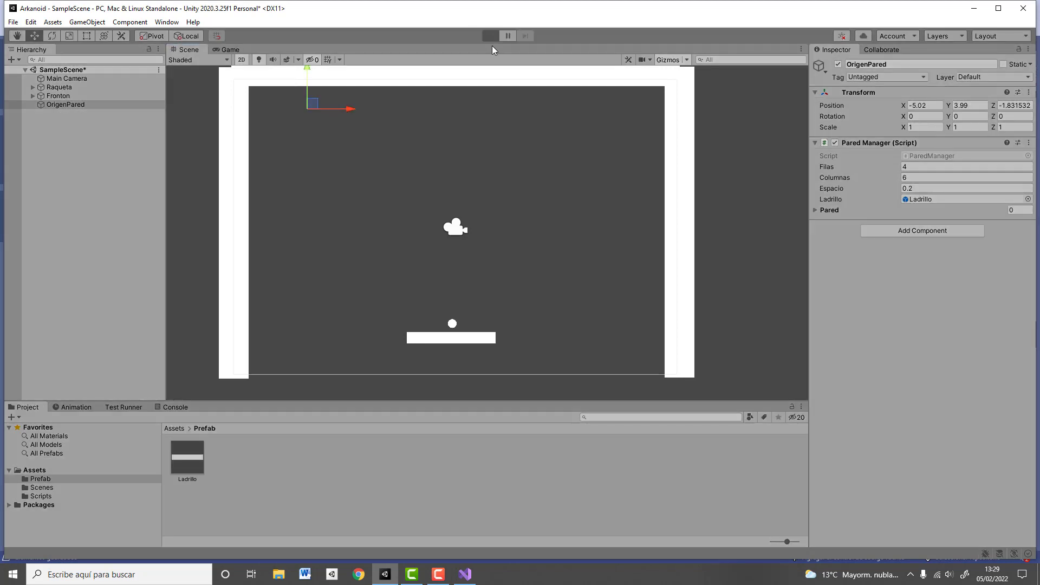
key("Right")
key("Left")
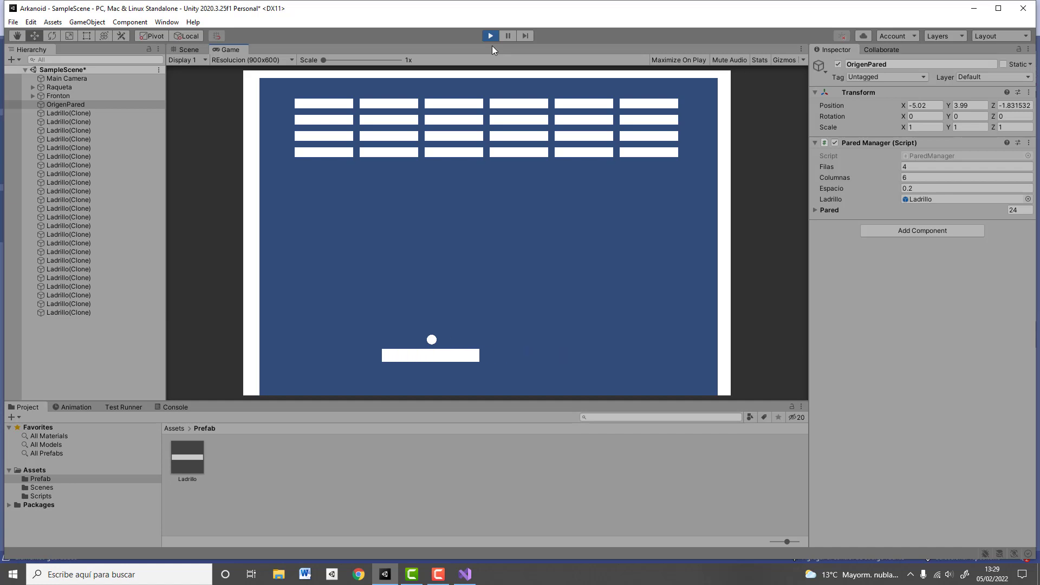
key("Right")
key("space")
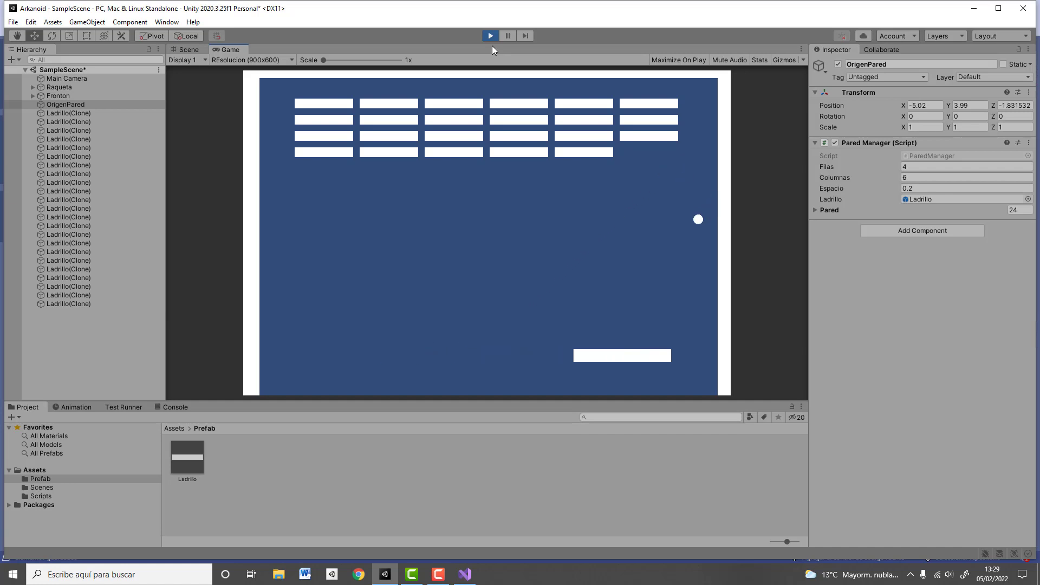
key("Left")
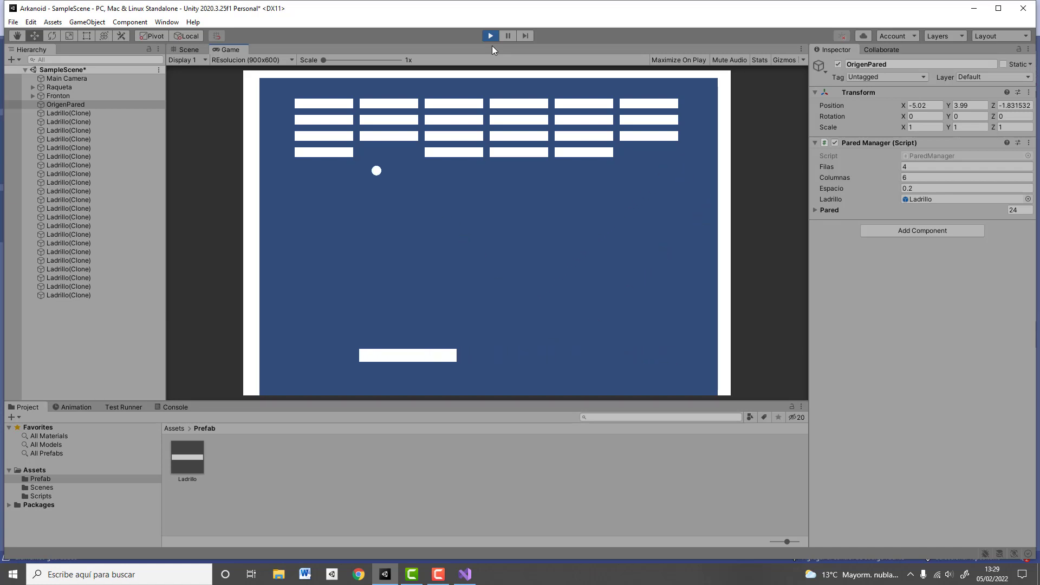
key("Right")
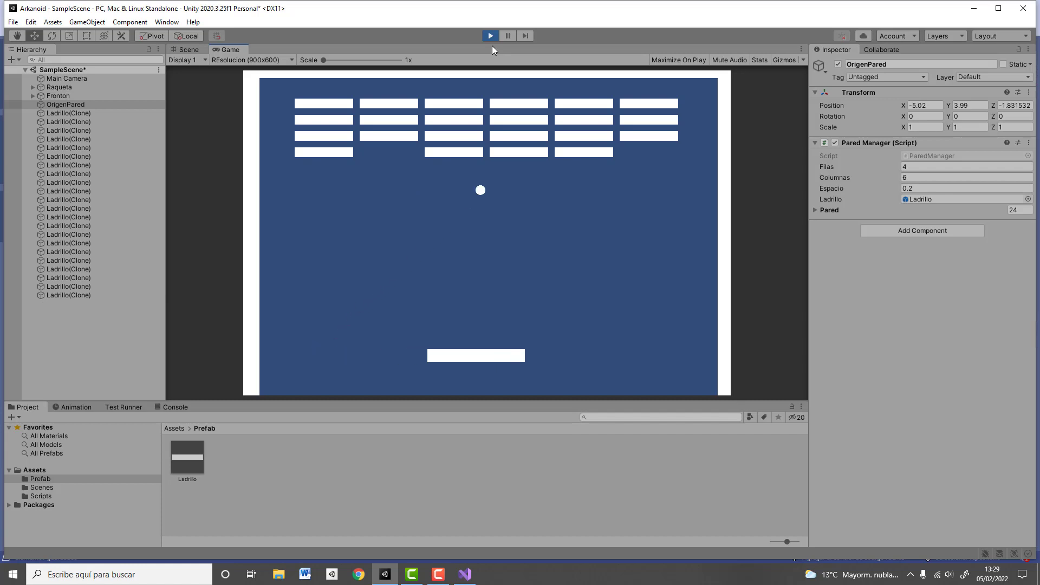
key("Right")
key("Left")
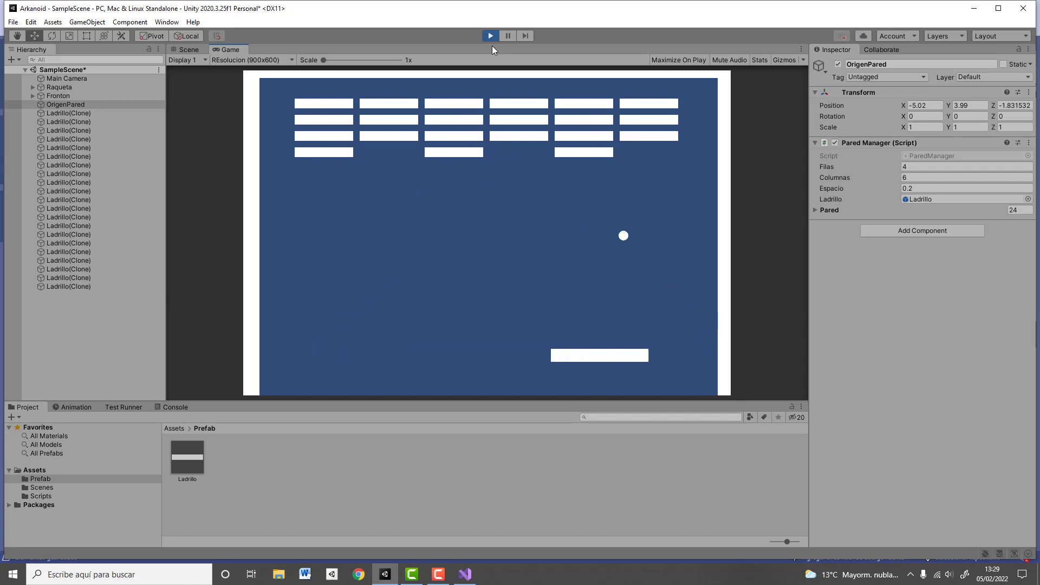
key("Left")
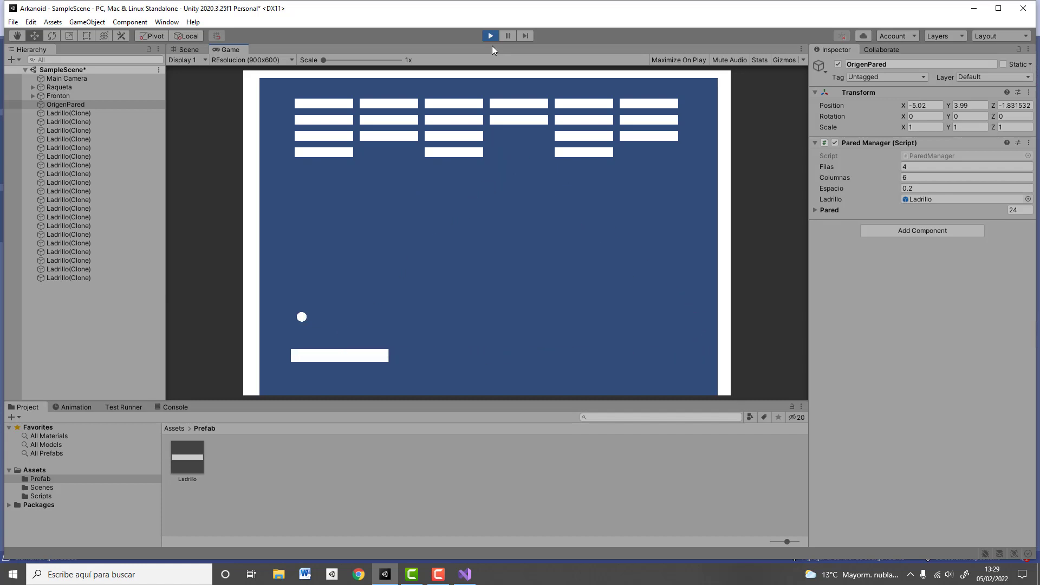
key("Right")
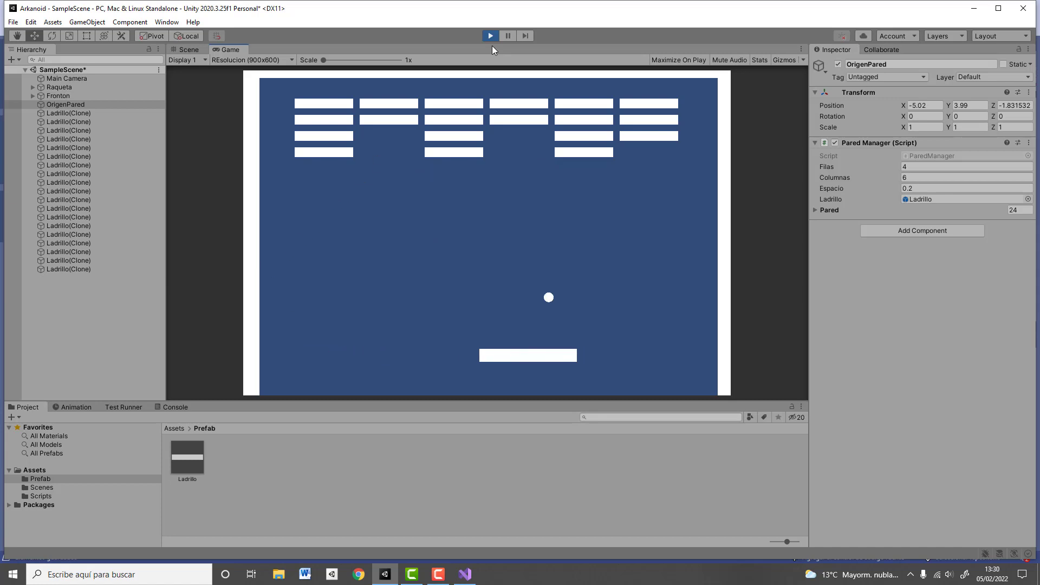
key("Right")
key("Left")
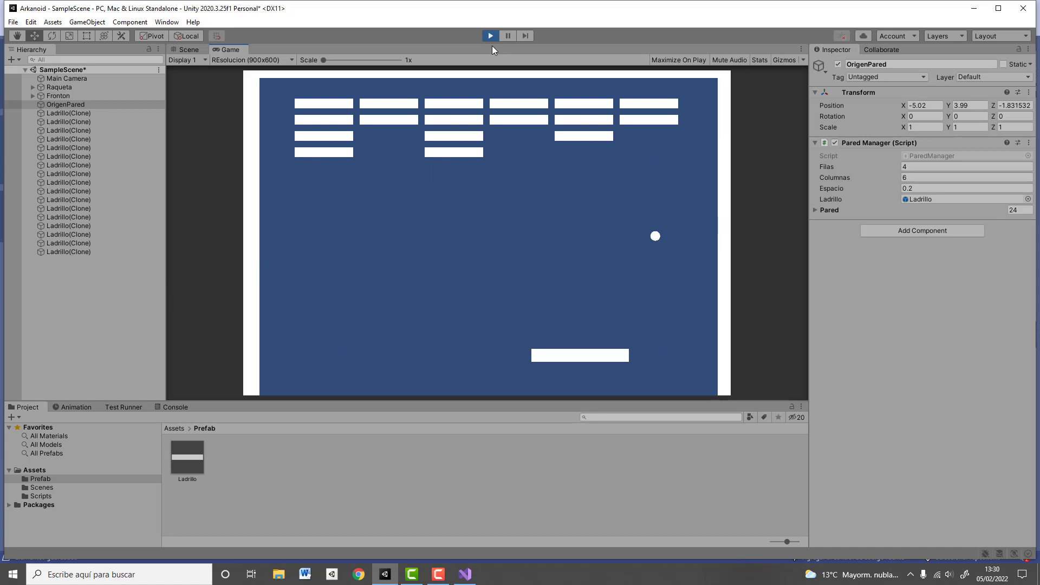
key("Right")
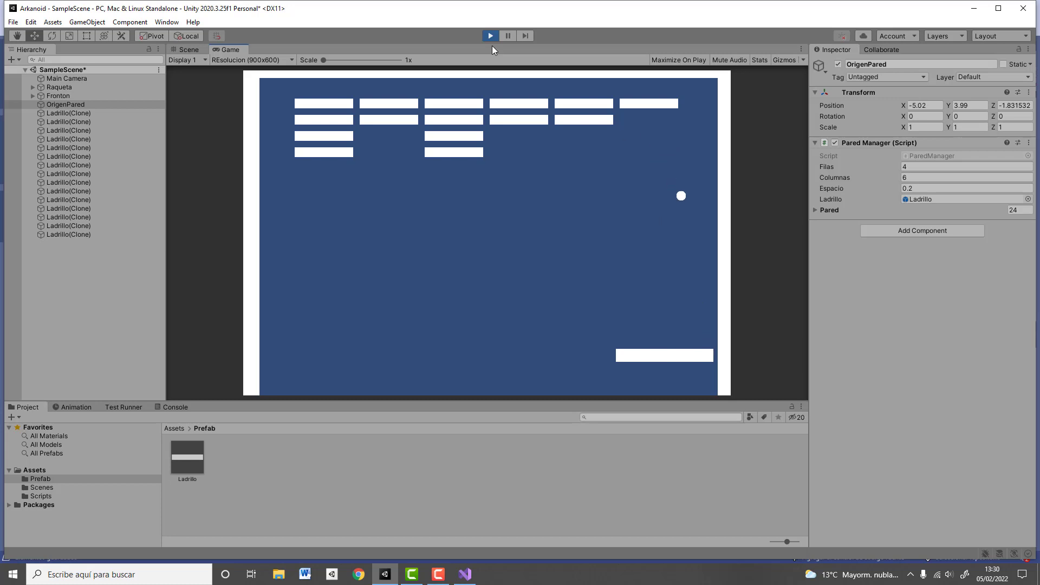